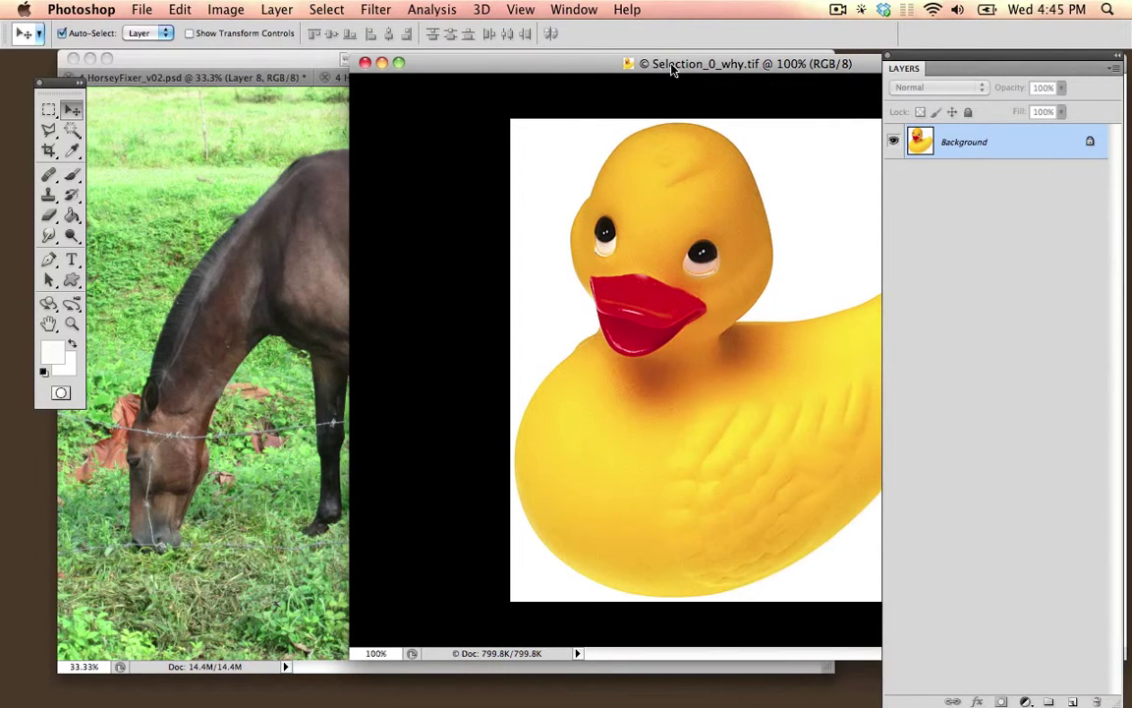
# Move the duck image's window slightly, bring the horse photo to the front, and return to the duck image.
pyautogui.moveTo(527, 62); pyautogui.dragTo(518, 87)
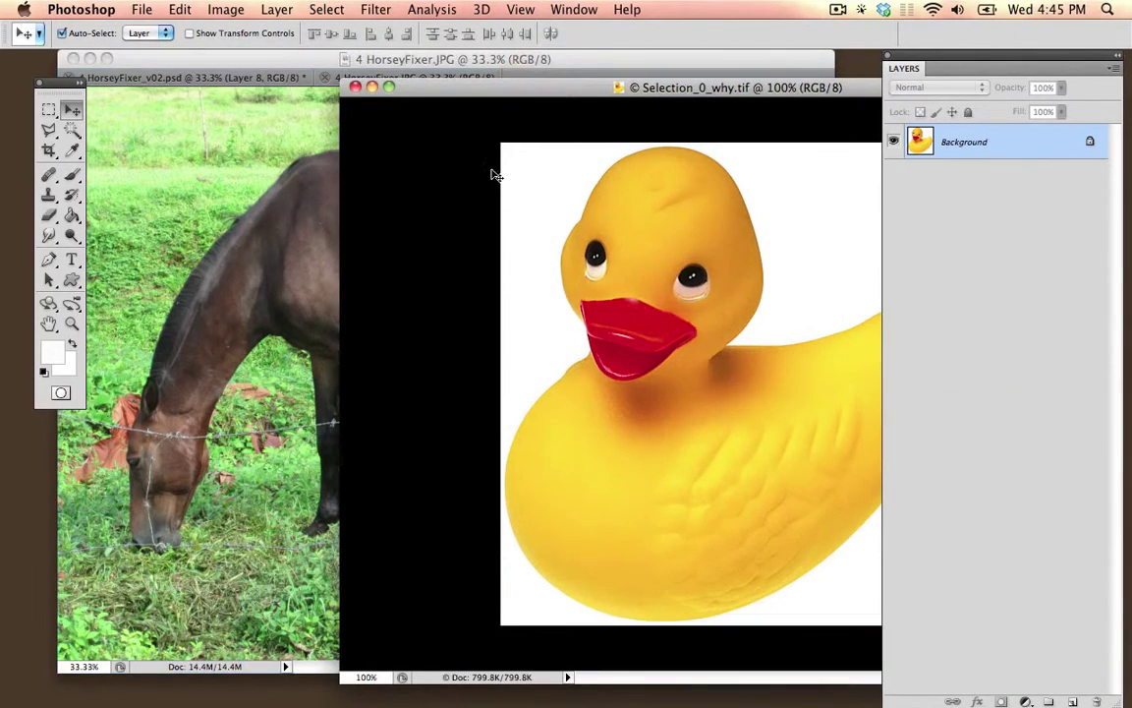
pyautogui.click(520, 61)
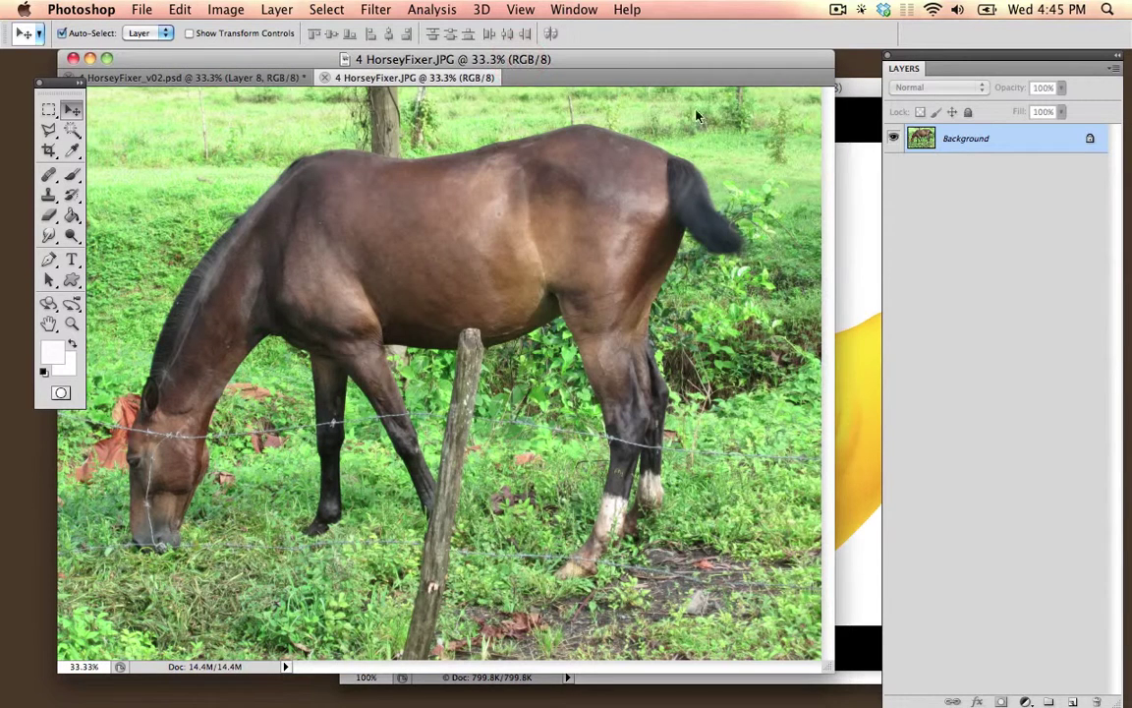
pyautogui.click(859, 89)
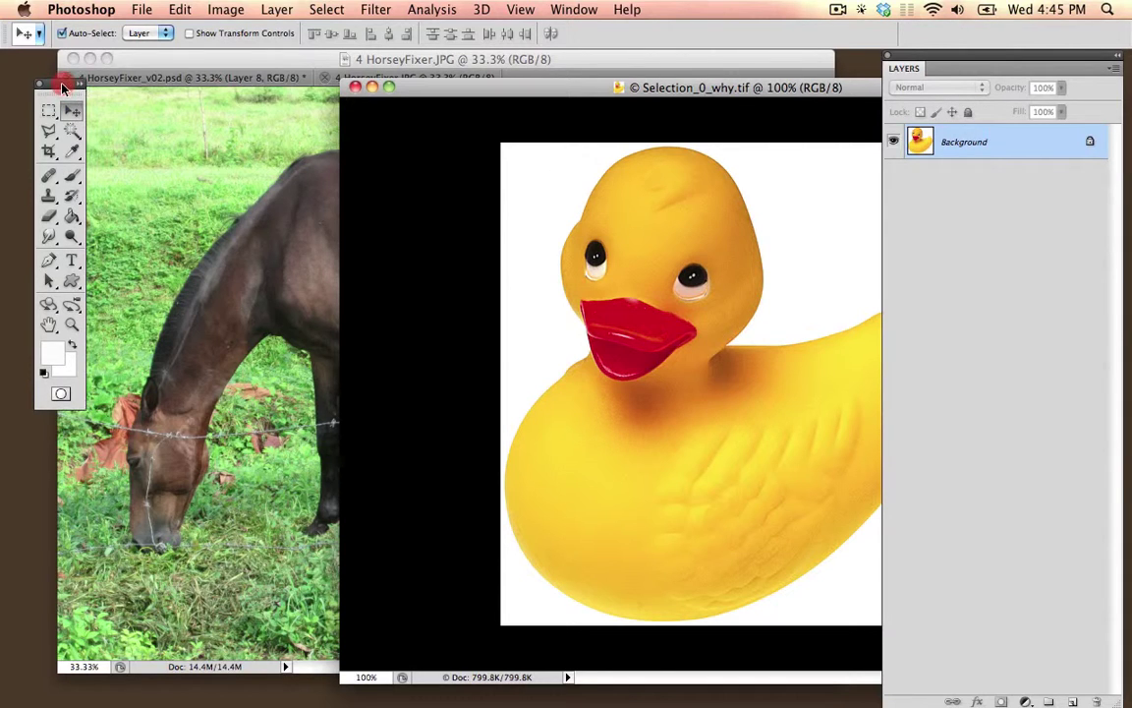
# Hide the Layers panel and show it again.
pyautogui.click(568, 12)
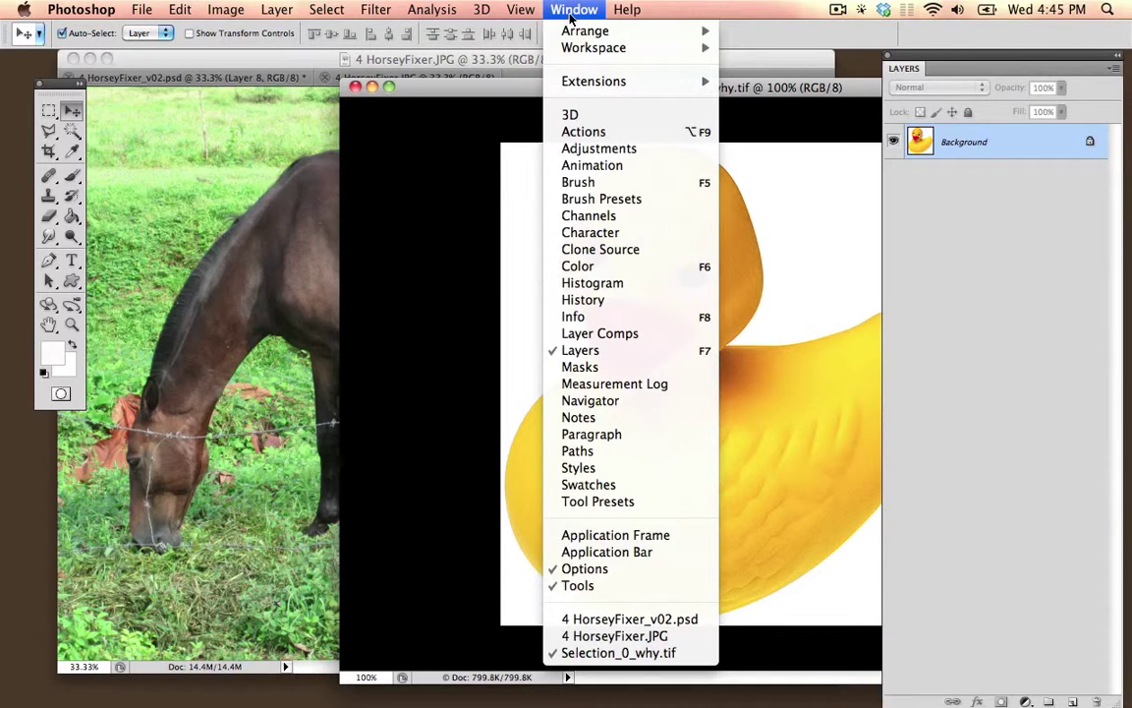
pyautogui.click(607, 351)
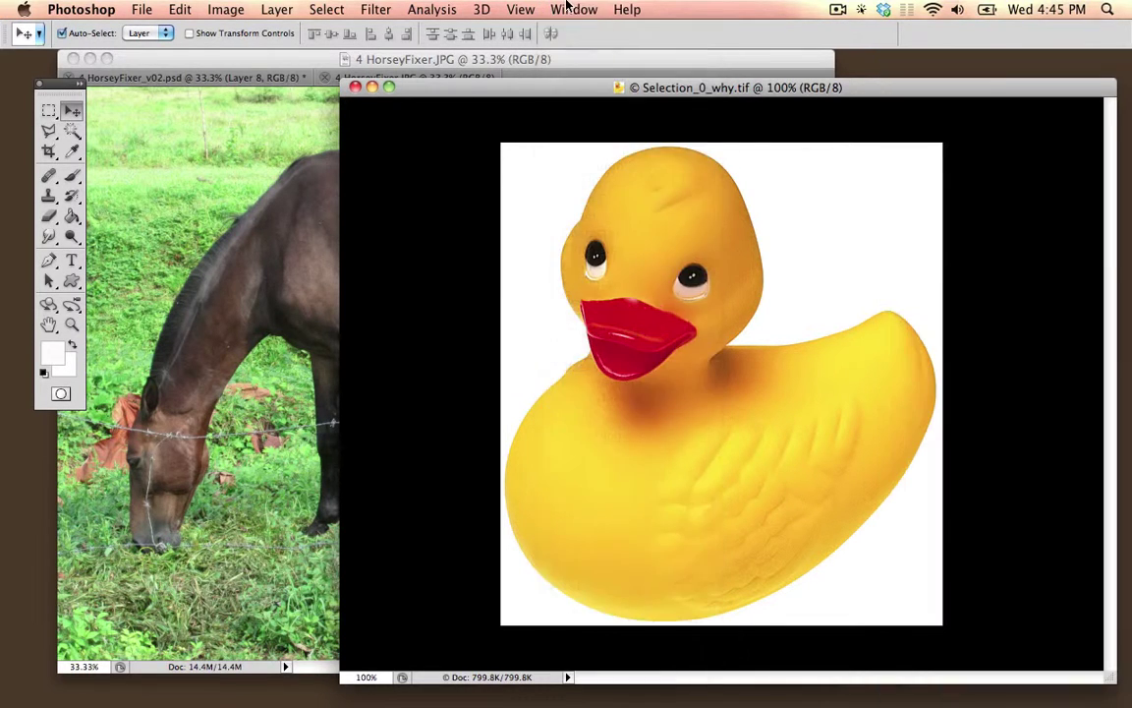
pyautogui.click(574, 8)
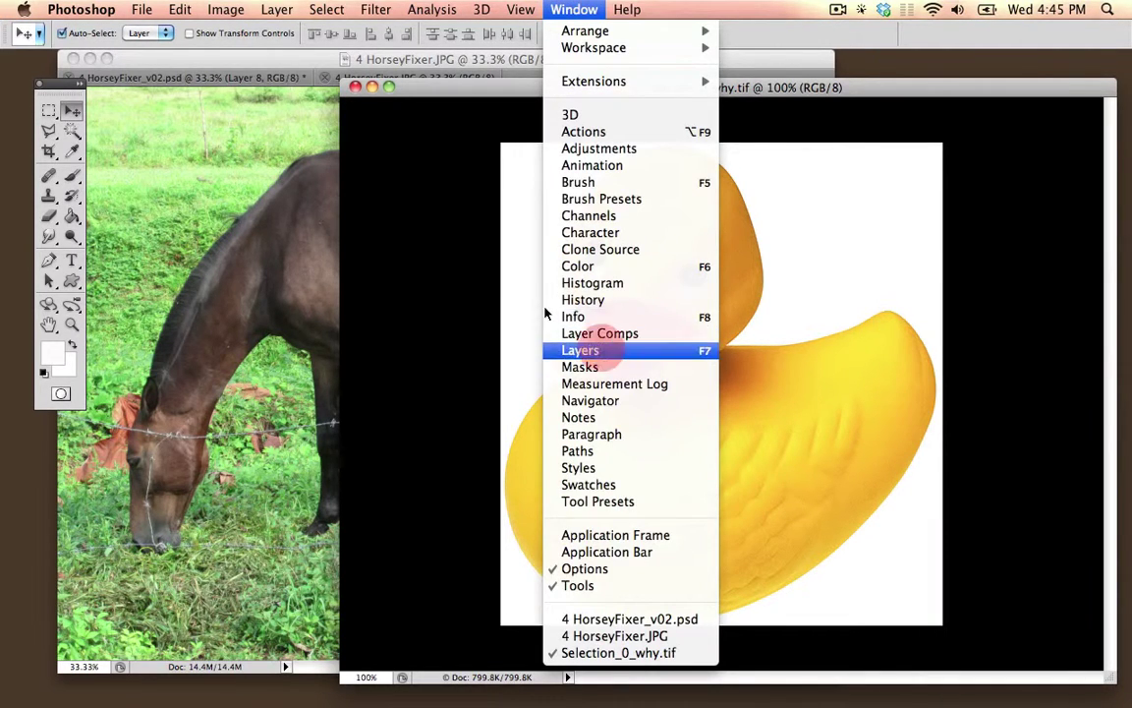
pyautogui.click(582, 350)
# Copy the whole unselected duck image into the horse photo and position it over the horse's shoulder.
pyautogui.moveTo(662, 85); pyautogui.dragTo(687, 135)
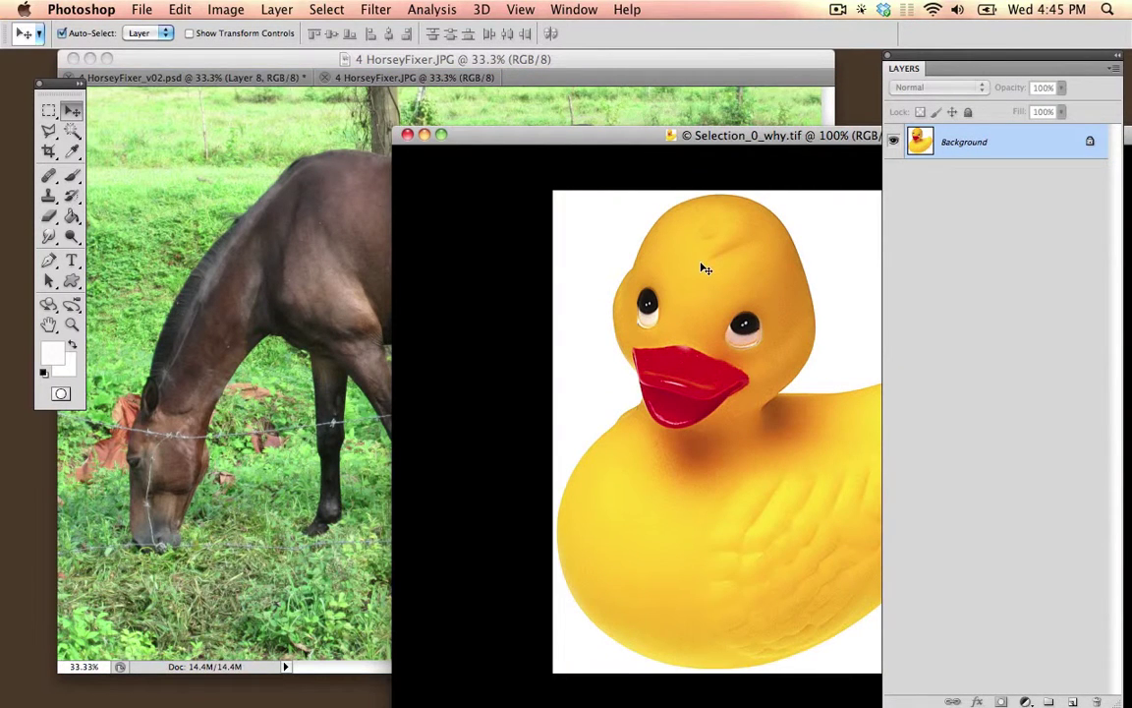
pyautogui.moveTo(714, 269); pyautogui.dragTo(260, 224)
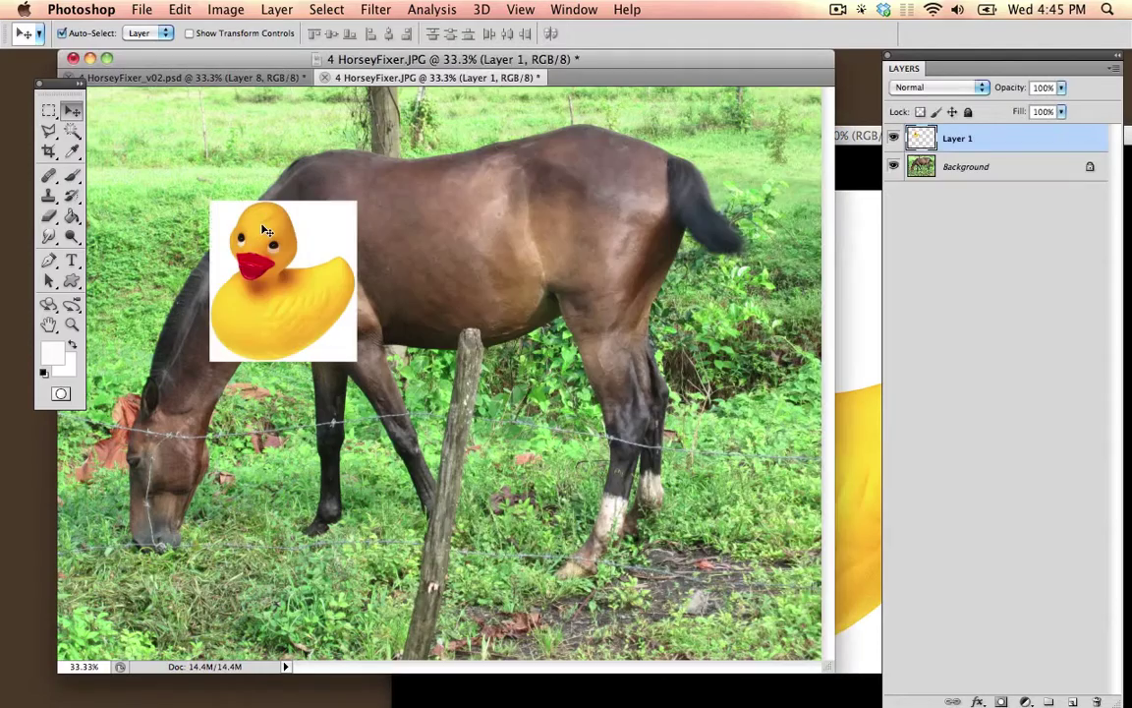
pyautogui.click(851, 246)
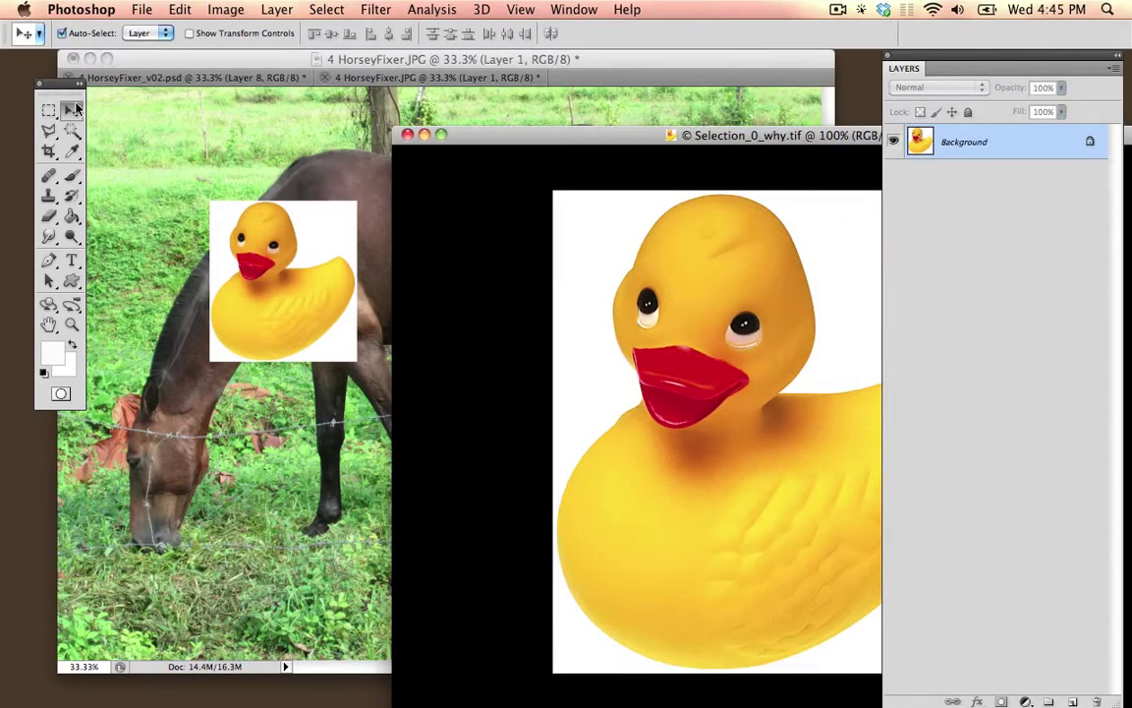
pyautogui.press('alt+super')
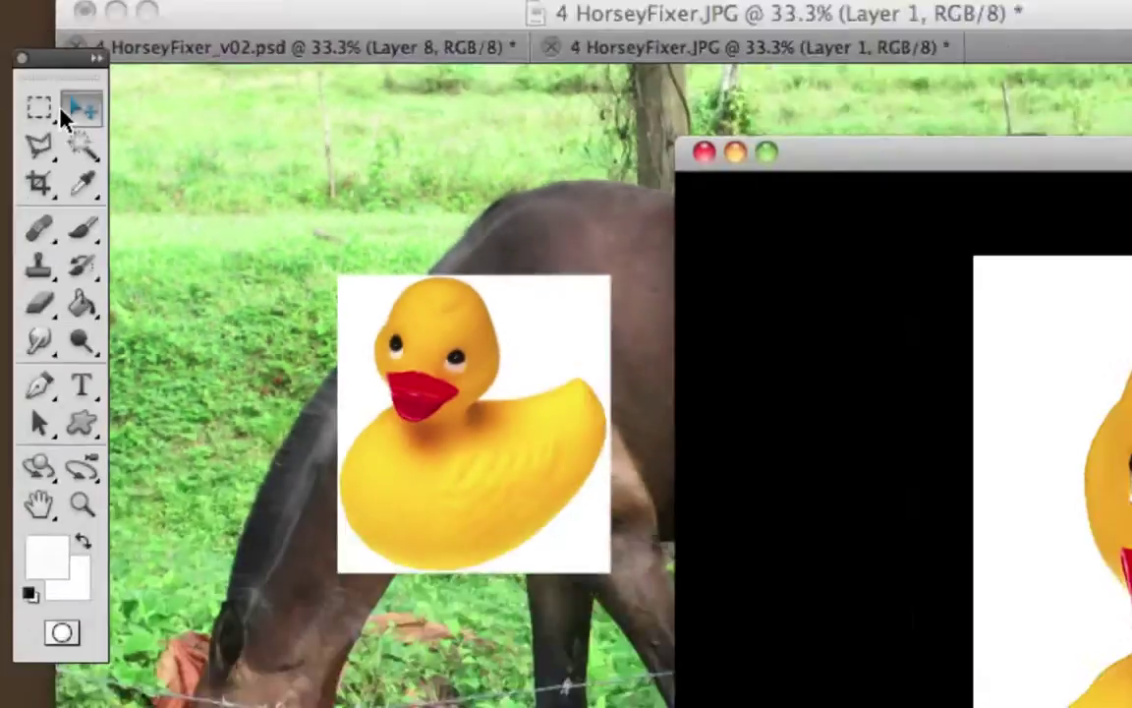
pyautogui.press('alt+super+minus')
pyautogui.click(256, 236)
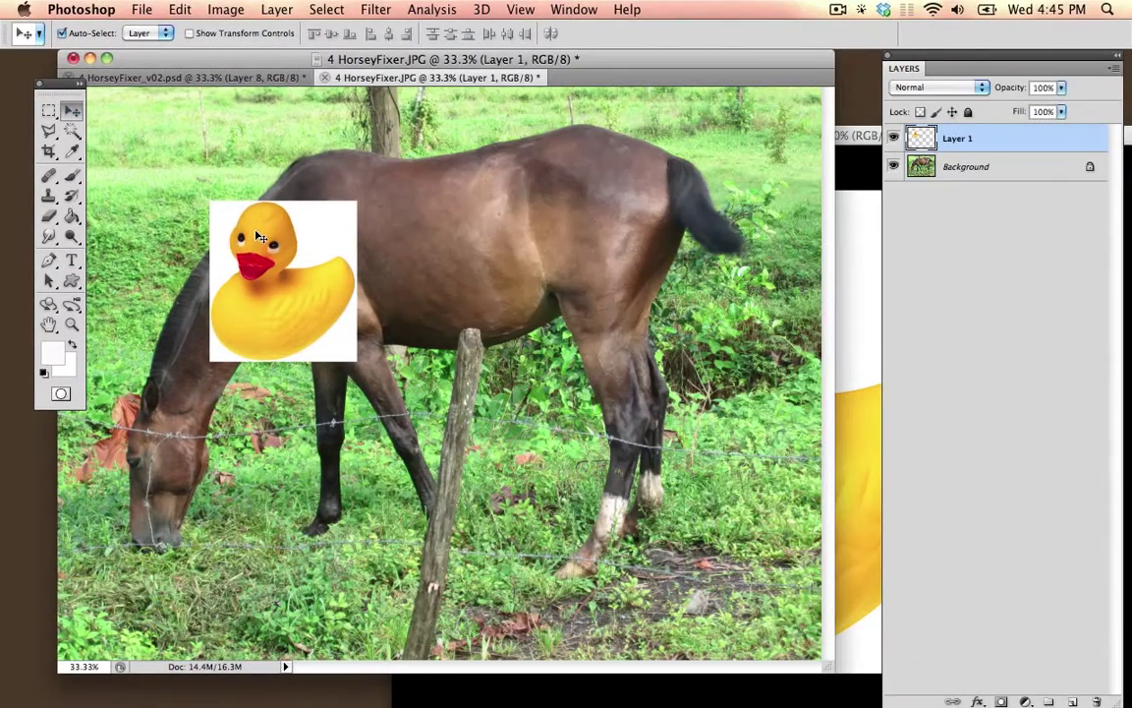
pyautogui.moveTo(256, 236); pyautogui.dragTo(293, 199)
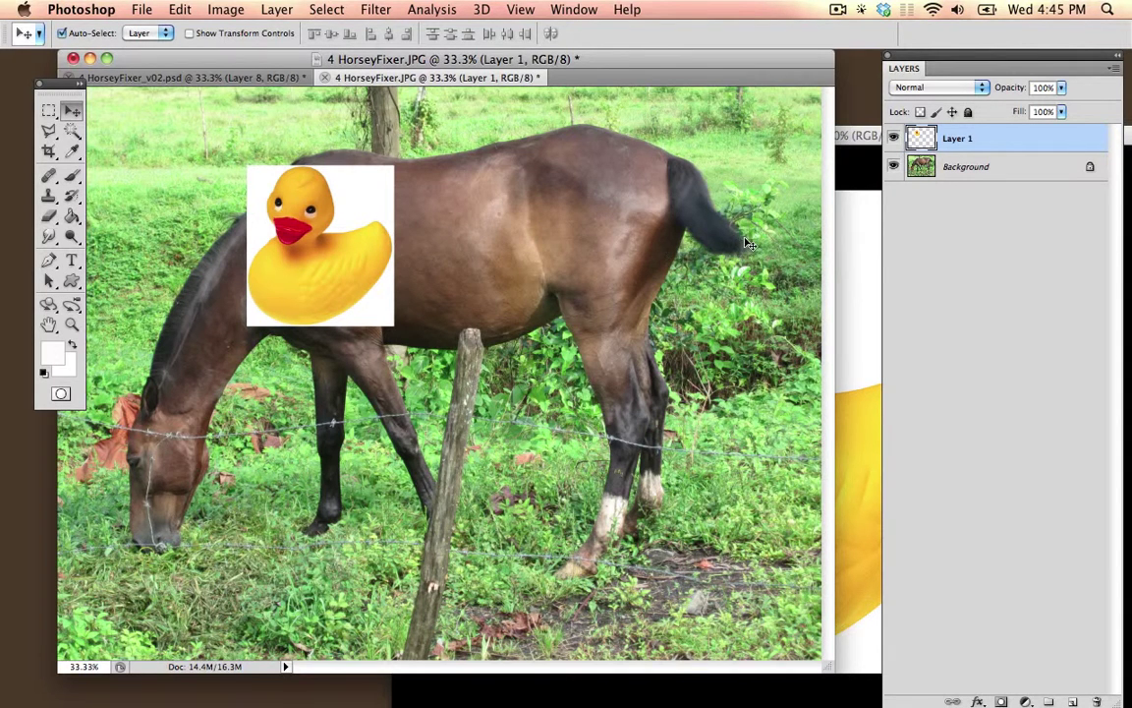
# Bring the duck image back to the front and select its white background with the Magic Wand.
pyautogui.click(867, 257)
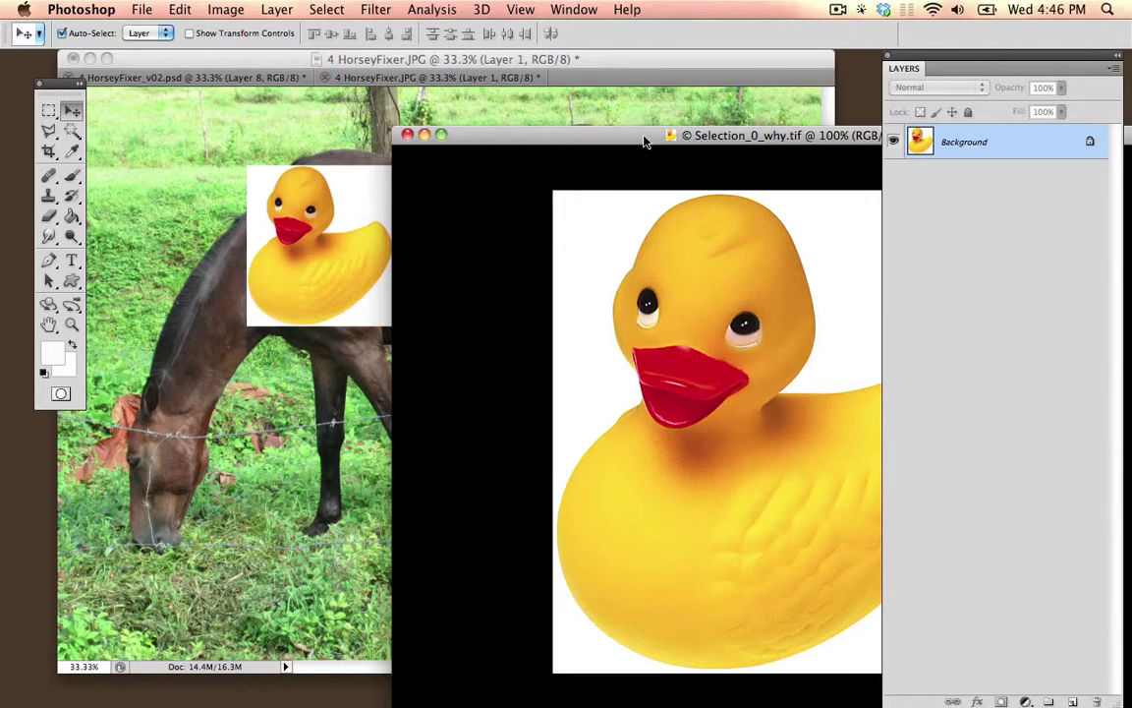
pyautogui.moveTo(644, 136); pyautogui.dragTo(458, 127)
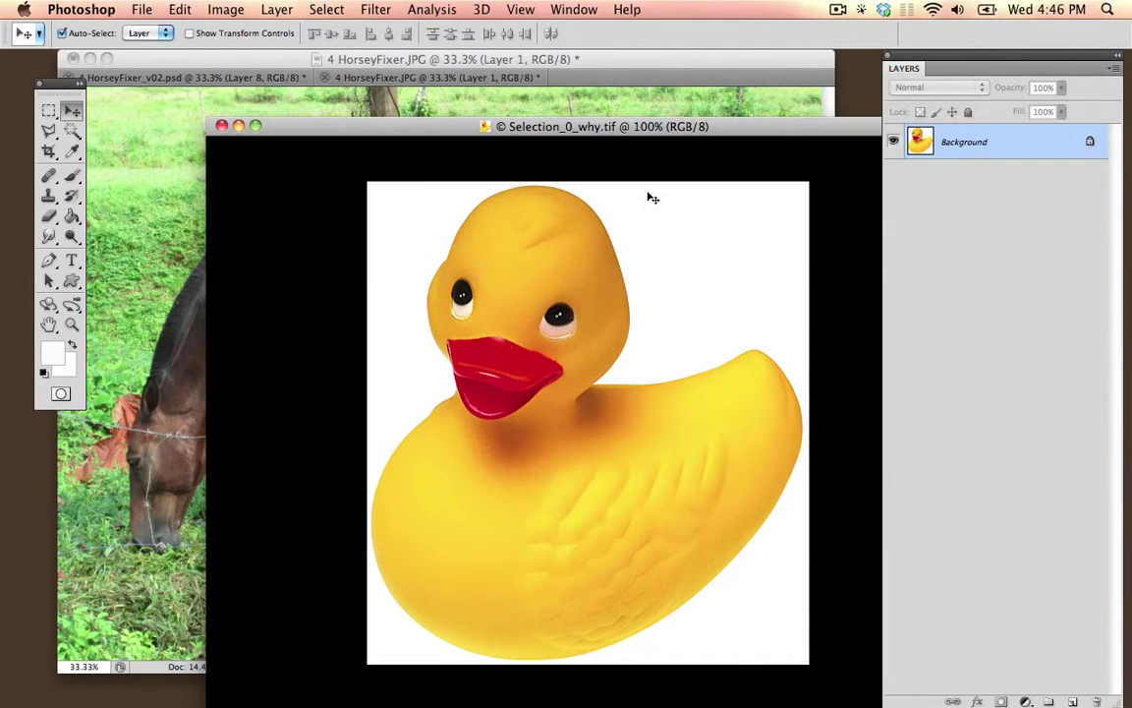
pyautogui.click(70, 132)
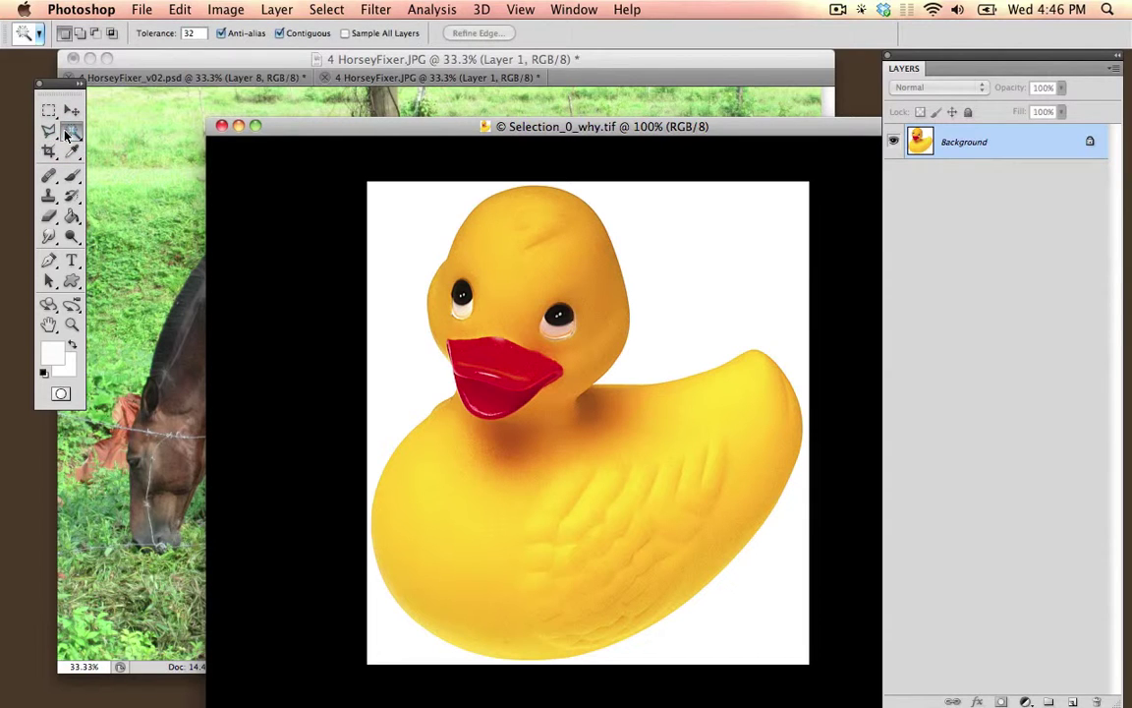
pyautogui.click(425, 224)
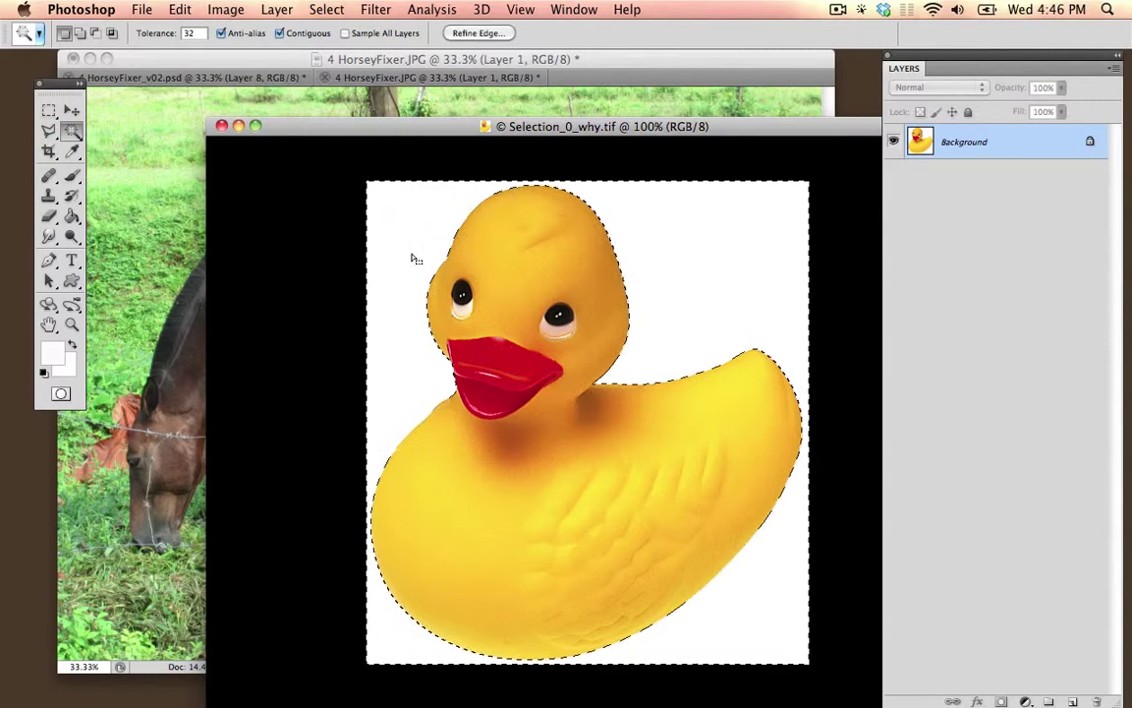
# Copy the selected white background into the horse photo and place it over the fence post below the belly.
pyautogui.click(72, 111)
pyautogui.click(223, 225)
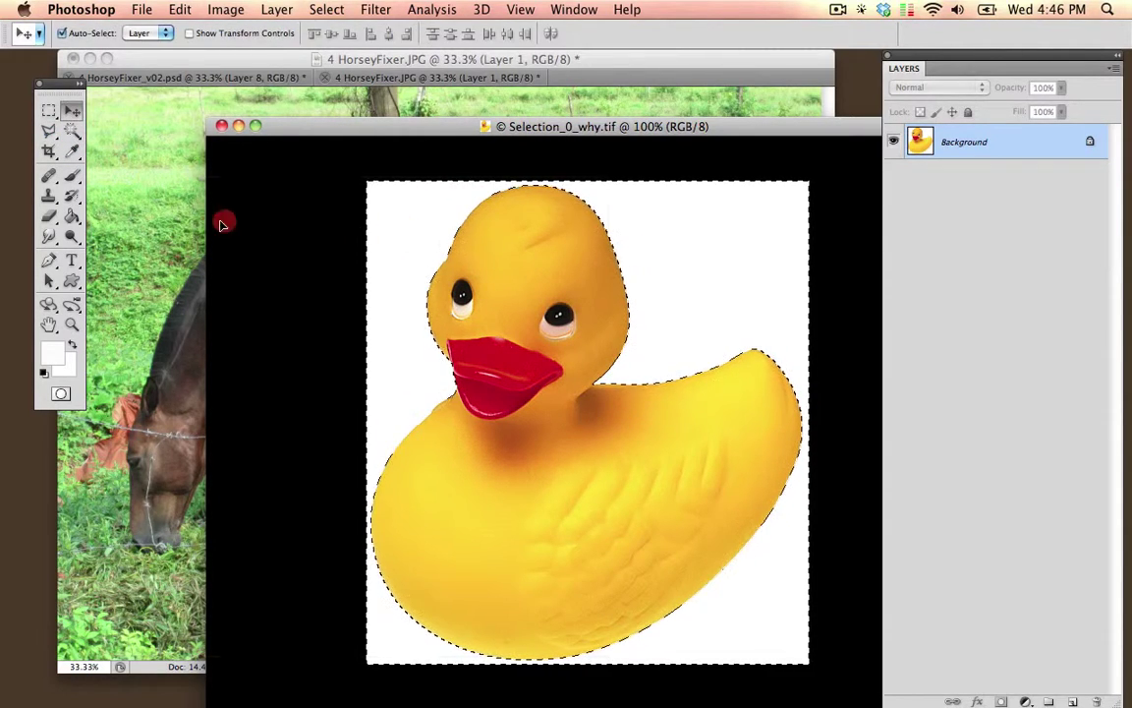
pyautogui.moveTo(142, 216); pyautogui.dragTo(150, 196)
pyautogui.moveTo(236, 193); pyautogui.dragTo(582, 346)
# Return to the duck image and invert the selection so that only the duck is selected.
pyautogui.click(854, 219)
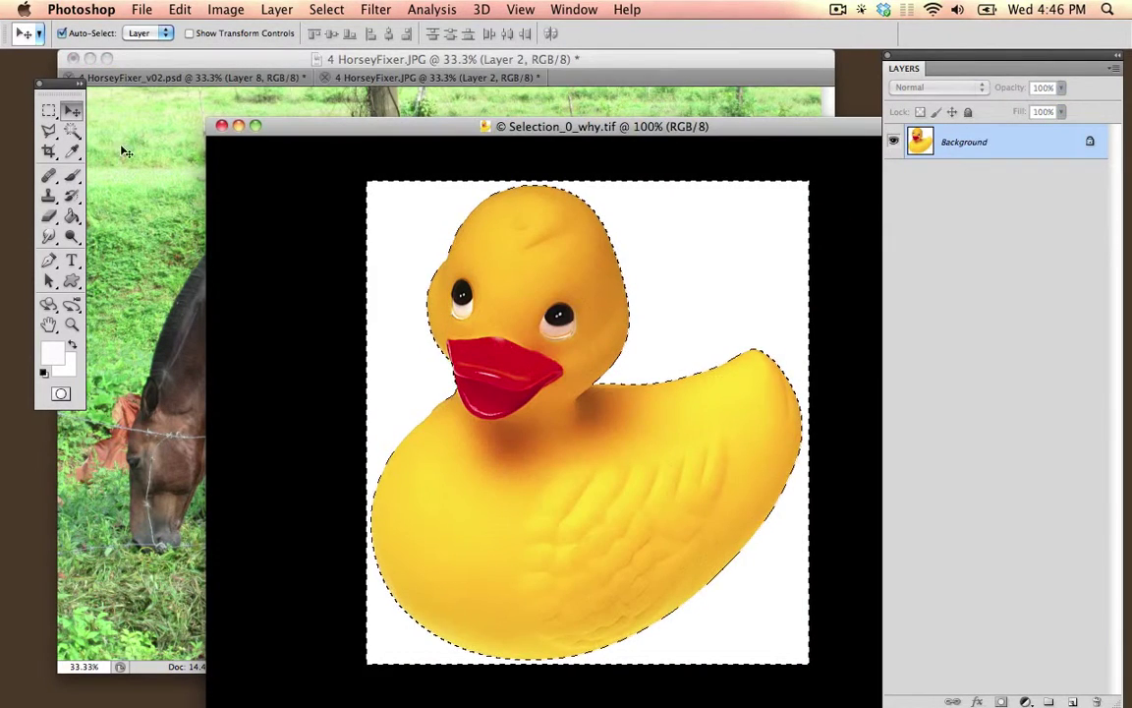
pyautogui.click(72, 131)
pyautogui.rightClick(768, 273)
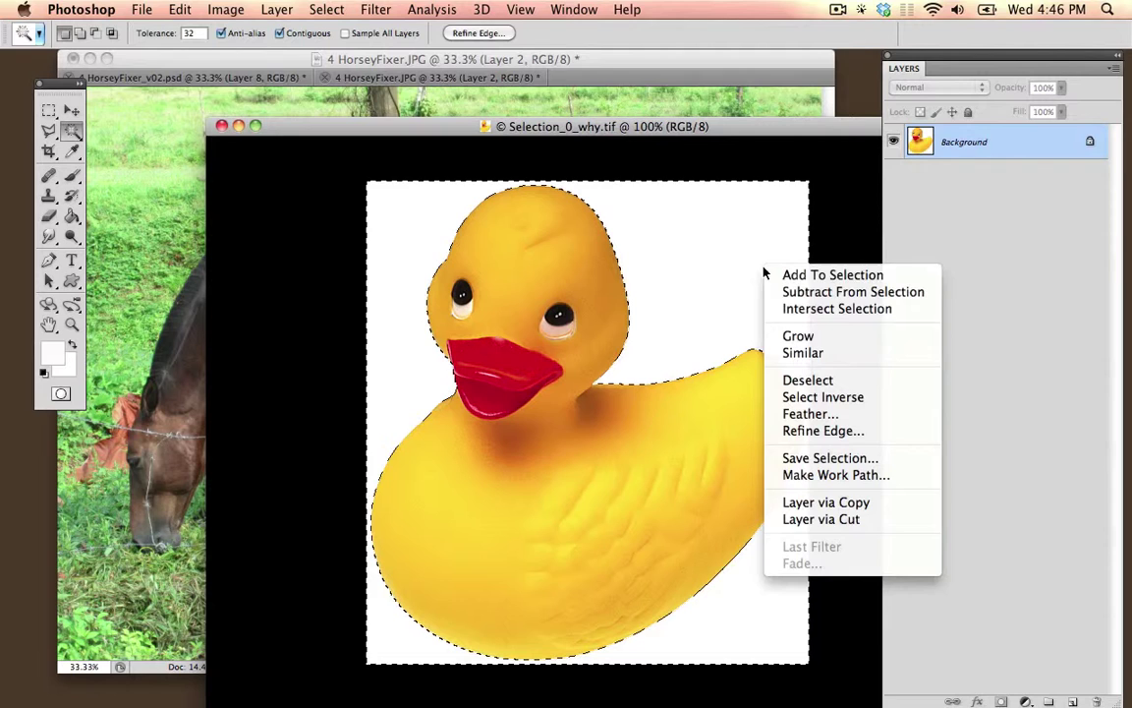
pyautogui.click(407, 216)
pyautogui.rightClick(431, 224)
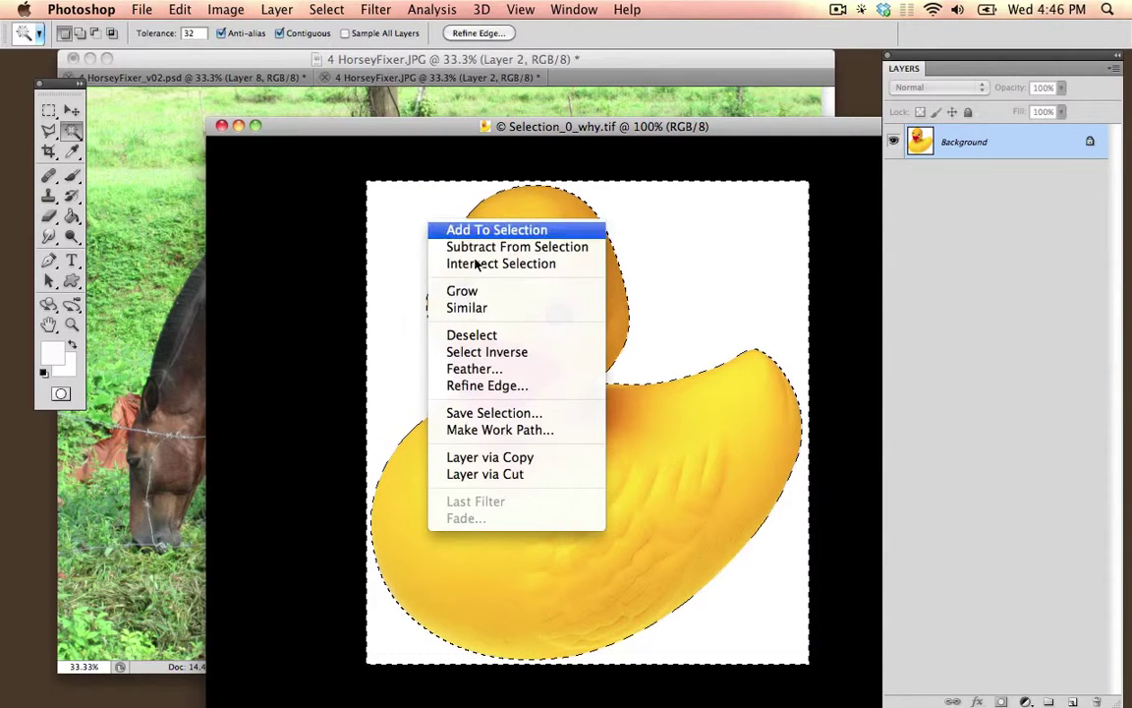
pyautogui.click(497, 351)
# Copy the selected duck into the horse photo and place it over the horse's hindquarters.
pyautogui.click(72, 110)
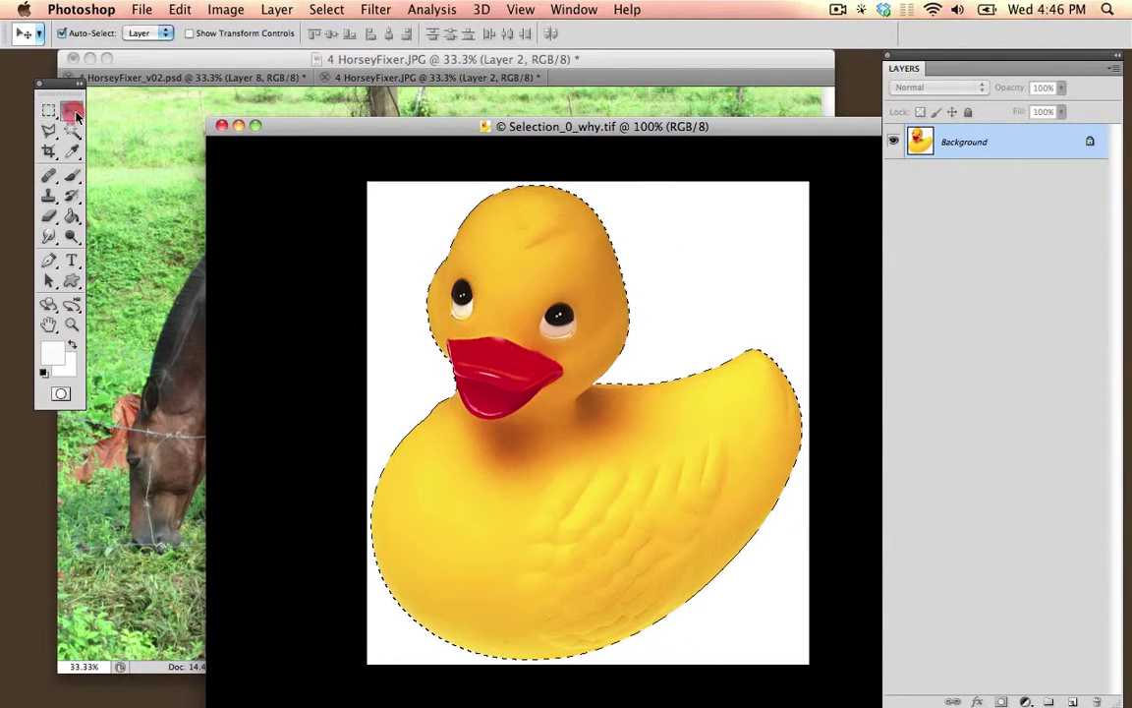
pyautogui.moveTo(536, 285); pyautogui.dragTo(145, 216)
pyautogui.moveTo(194, 296); pyautogui.dragTo(673, 247)
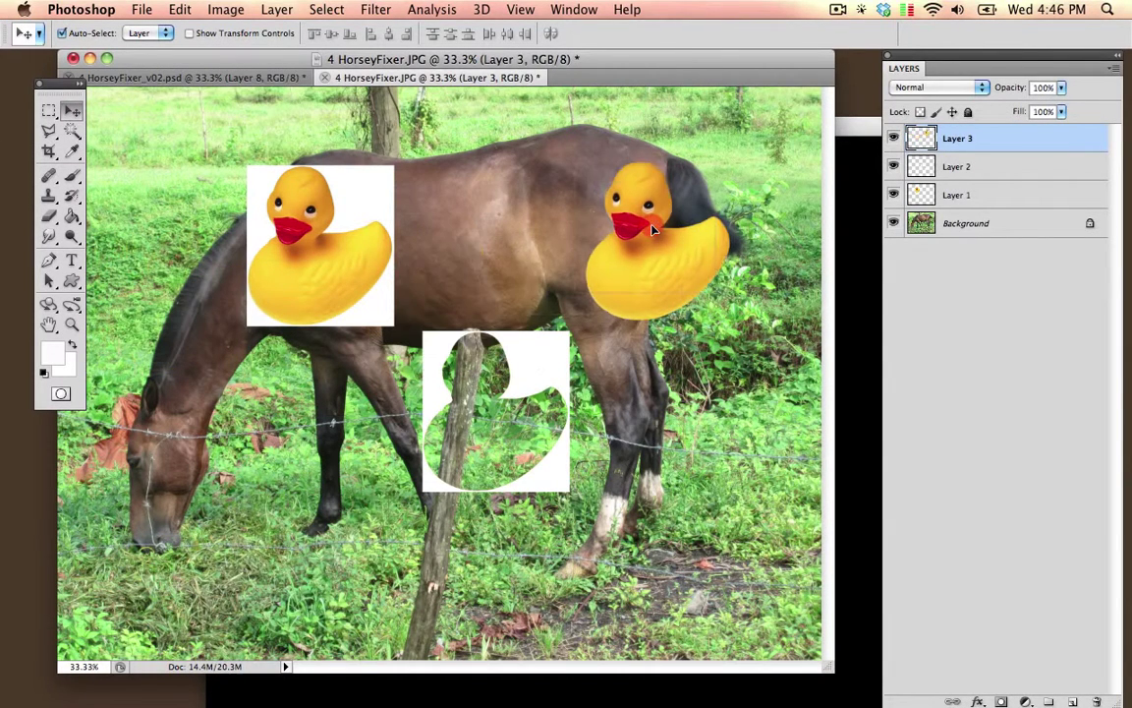
# Reposition the cut-out duck, the duck with the white background, and the white background piece over the horse.
pyautogui.click(65, 130)
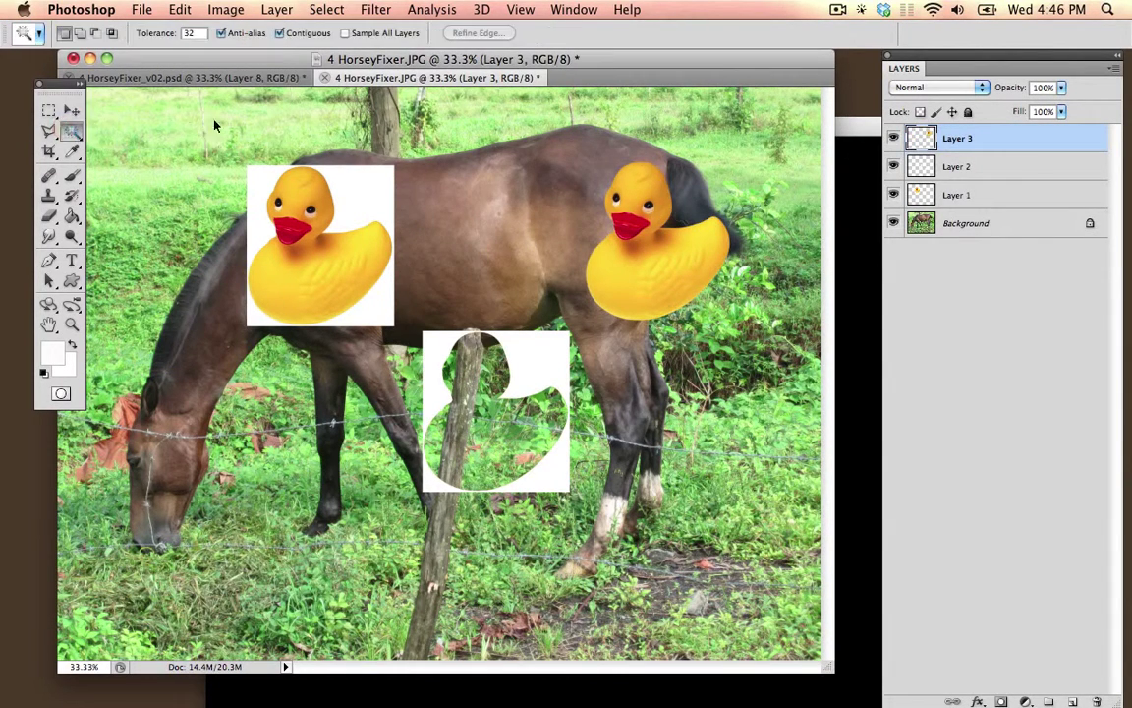
pyautogui.click(76, 113)
pyautogui.moveTo(615, 251); pyautogui.dragTo(602, 237)
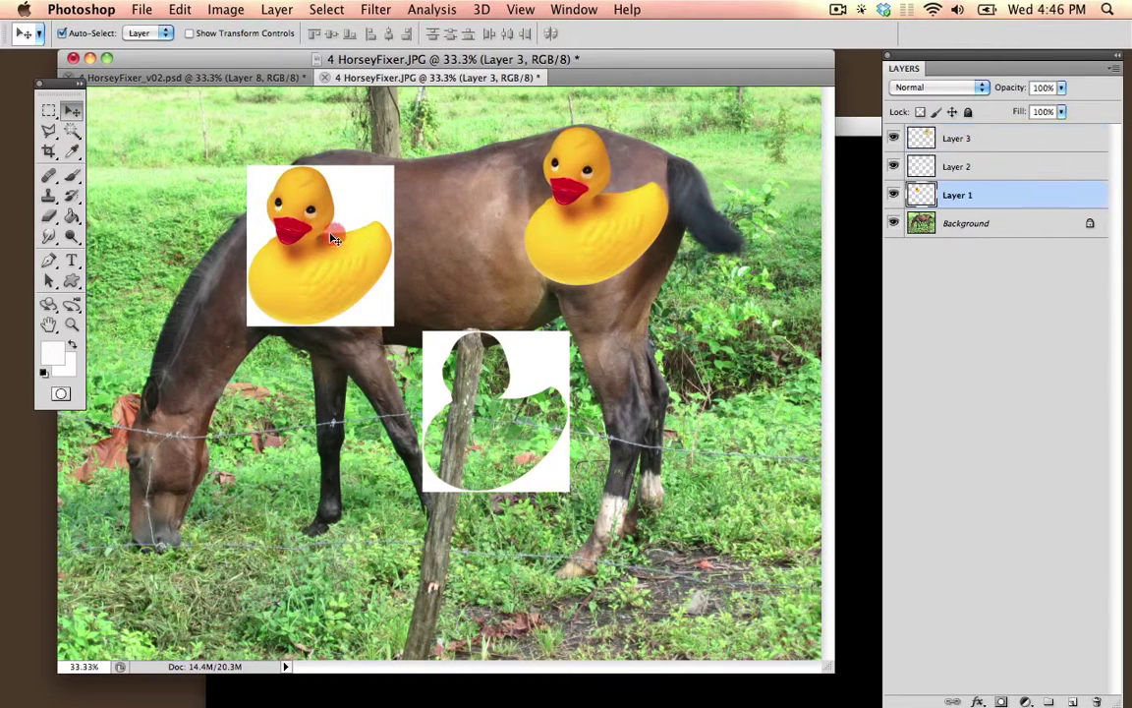
pyautogui.moveTo(335, 239); pyautogui.dragTo(304, 242)
pyautogui.moveTo(533, 352); pyautogui.dragTo(481, 319)
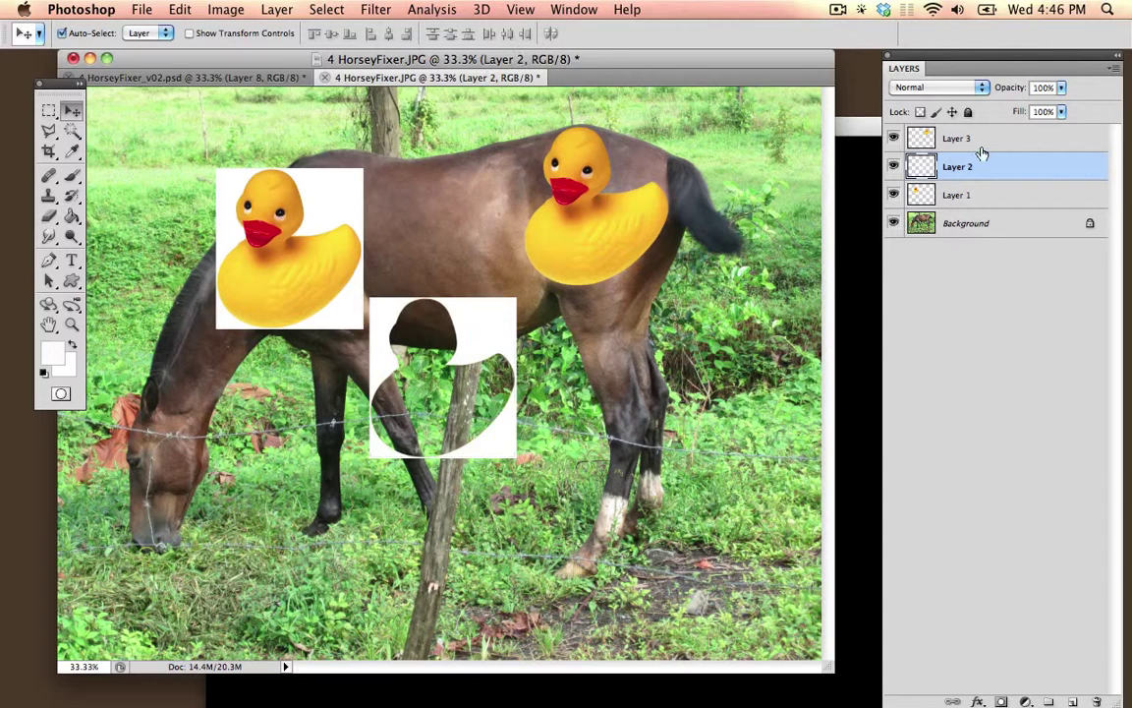
# Delete Layer 1 and Layer 2 from the horse photo, and reposition and shorten the Layers panel.
pyautogui.moveTo(1003, 65); pyautogui.dragTo(854, 109)
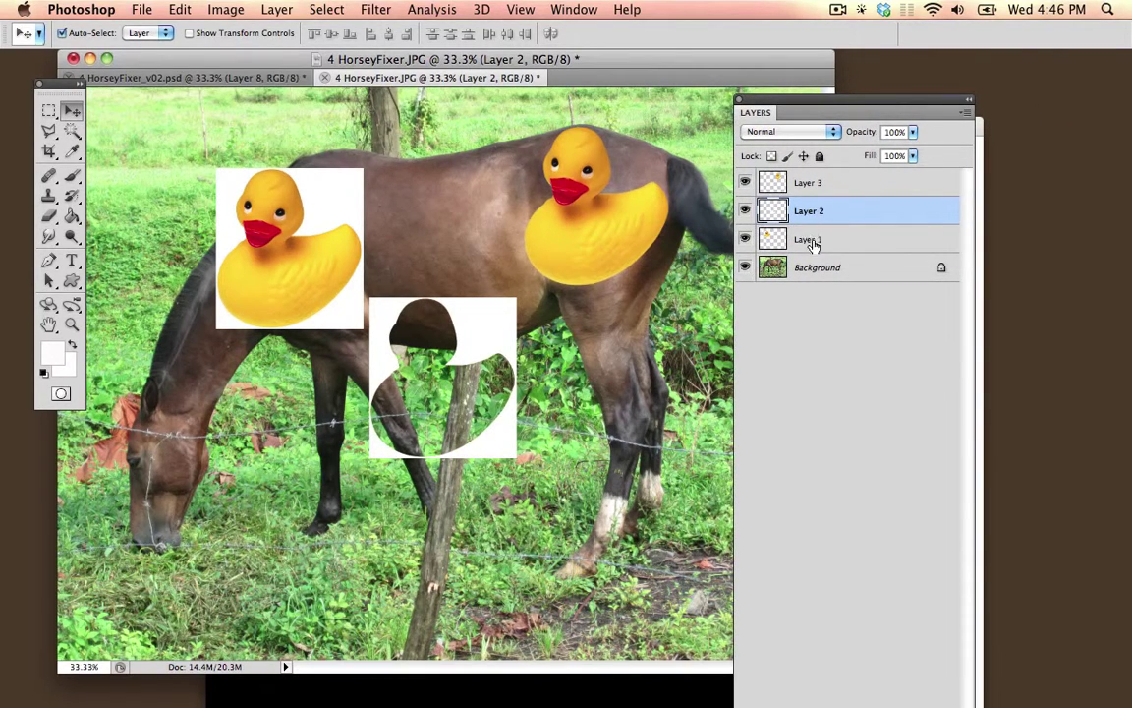
pyautogui.moveTo(863, 113); pyautogui.dragTo(861, 69)
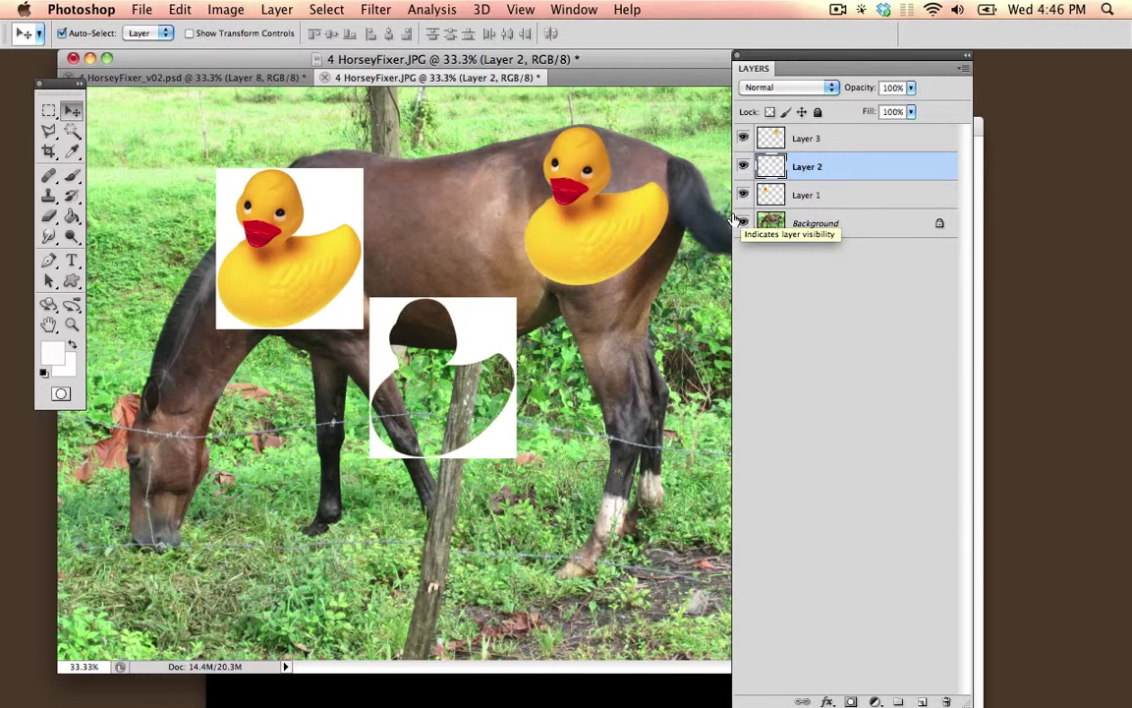
pyautogui.moveTo(275, 209)
pyautogui.mouseDown()
pyautogui.moveTo(315, 194)
pyautogui.moveTo(278, 204)
pyautogui.mouseUp()
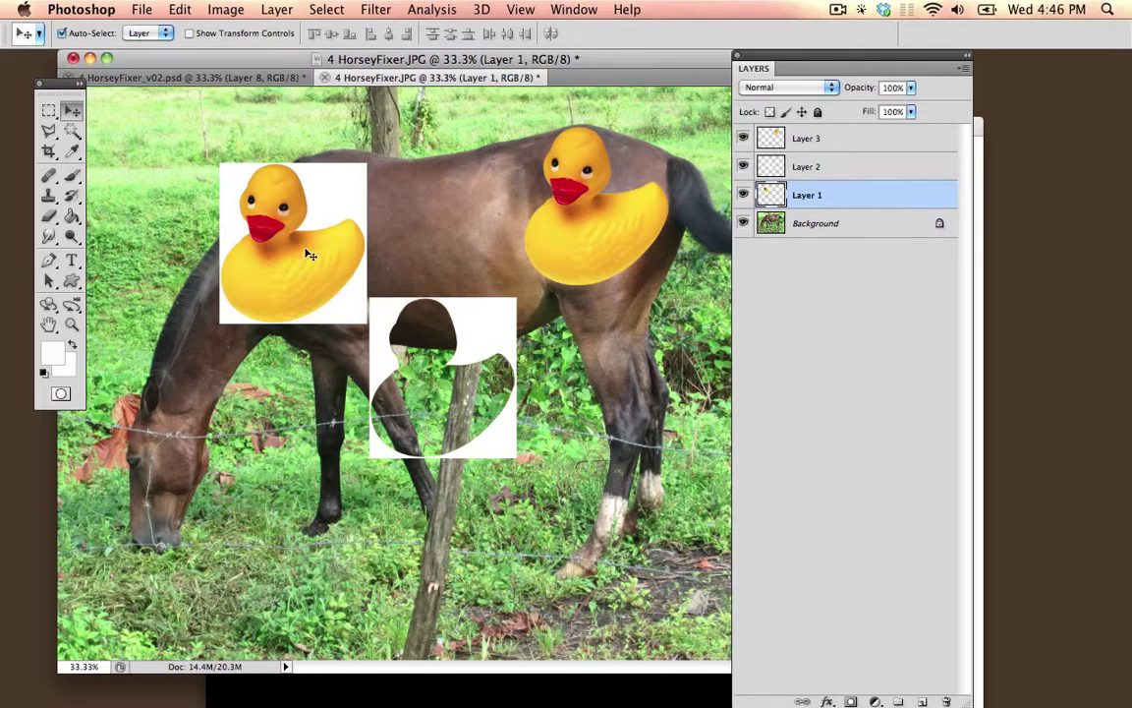
pyautogui.moveTo(955, 451); pyautogui.dragTo(945, 700)
pyautogui.moveTo(493, 324); pyautogui.dragTo(496, 248)
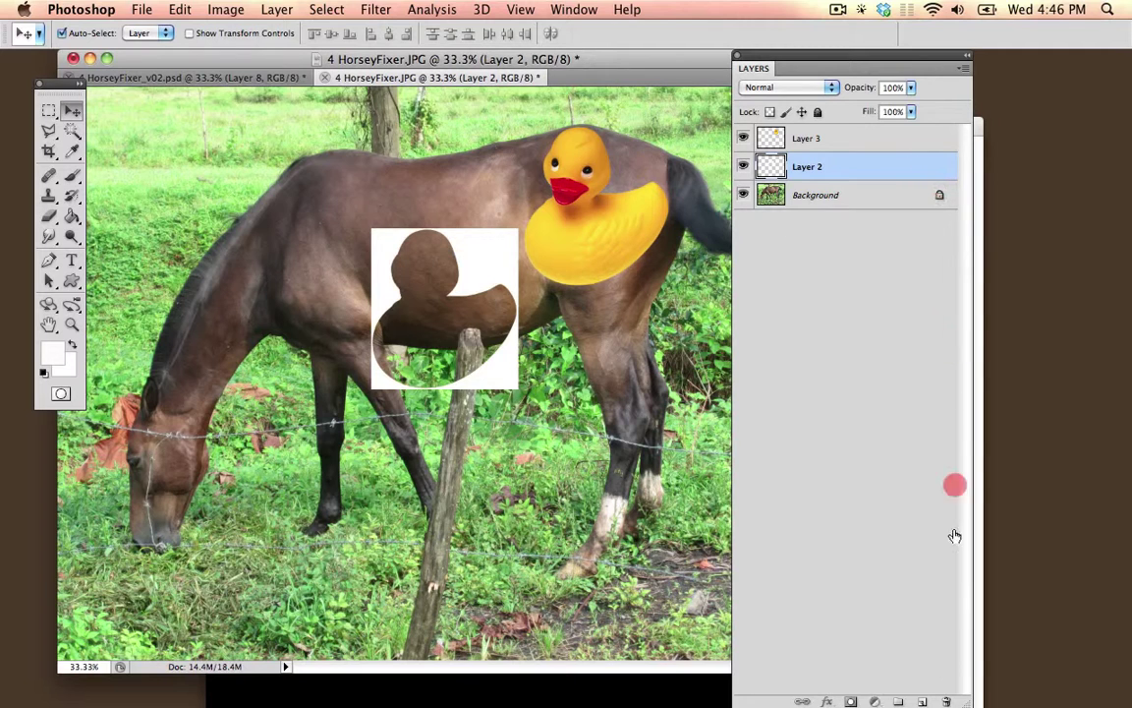
pyautogui.moveTo(955, 536); pyautogui.dragTo(949, 455)
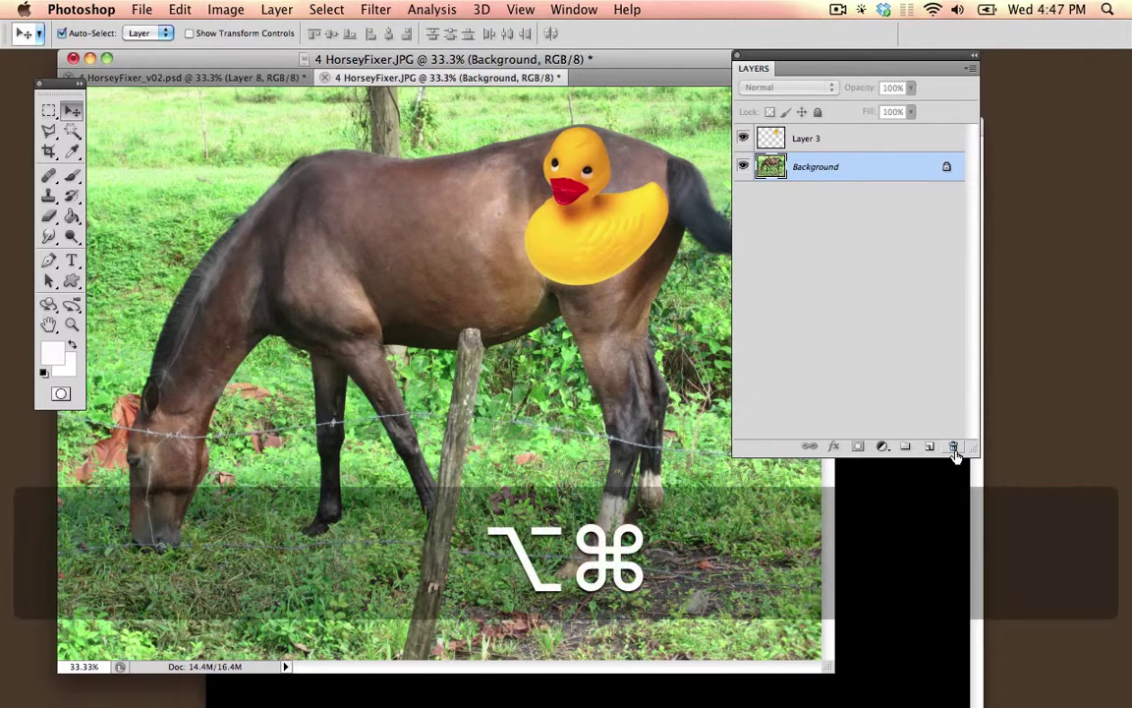
# Move the cut-out duck from the hindquarters to above the horse's neck.
pyautogui.press('alt+super+=')
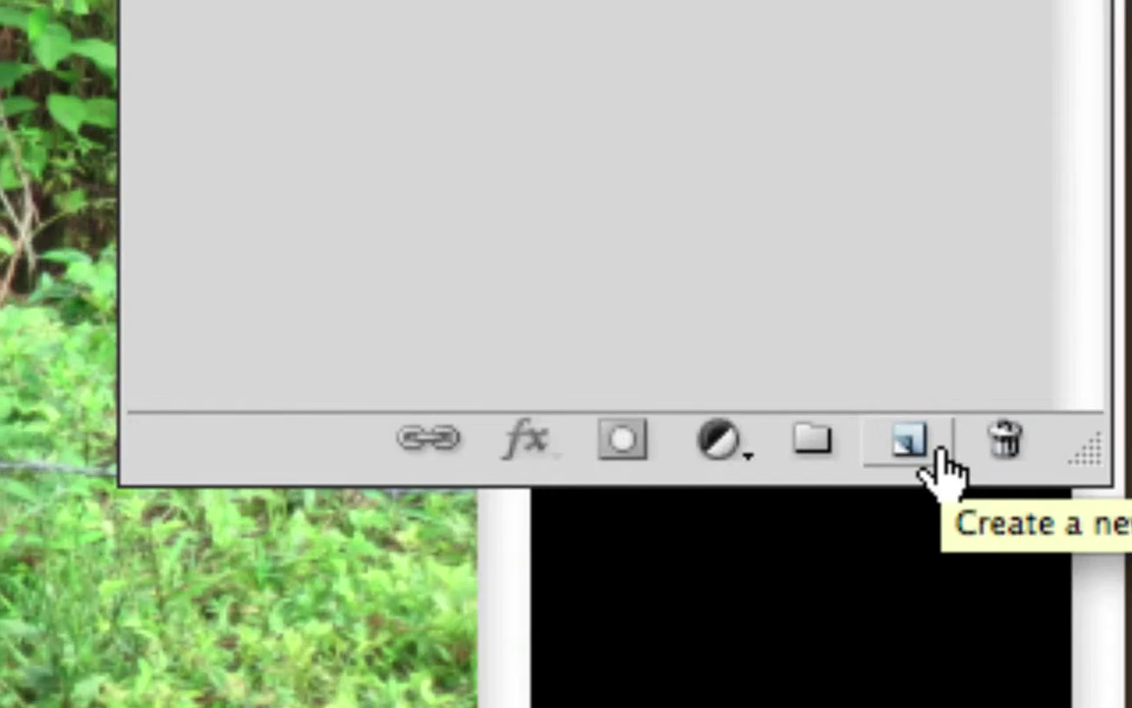
pyautogui.press('alt+super+minus')
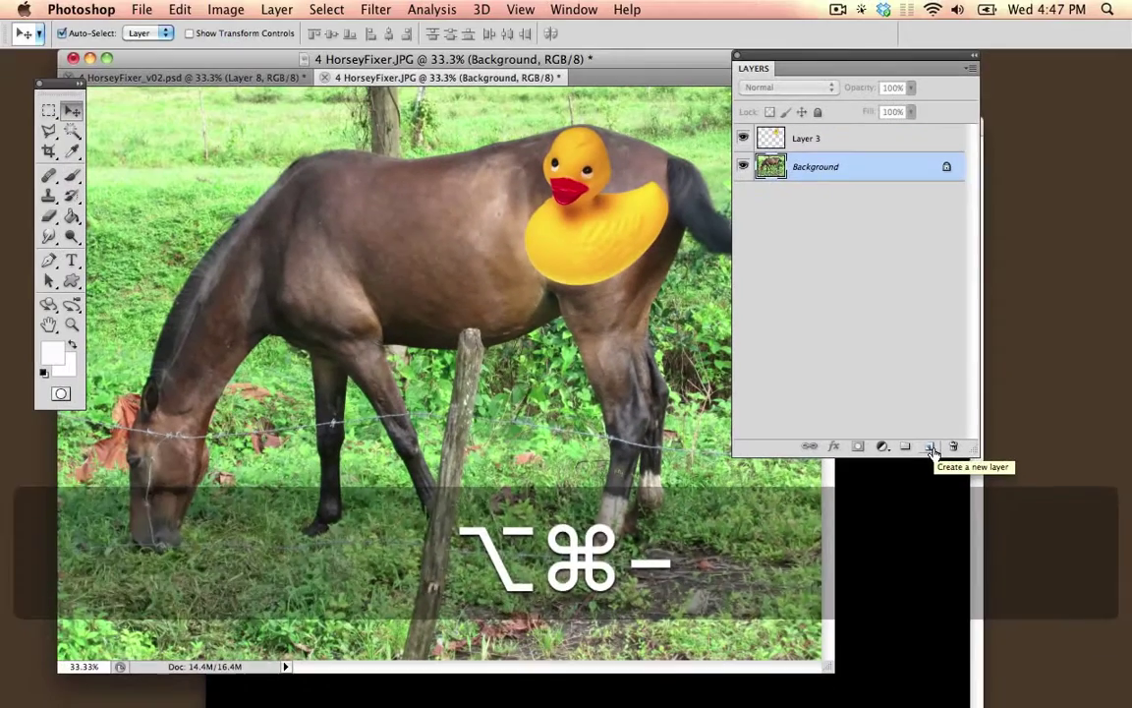
pyautogui.moveTo(583, 231); pyautogui.dragTo(215, 235)
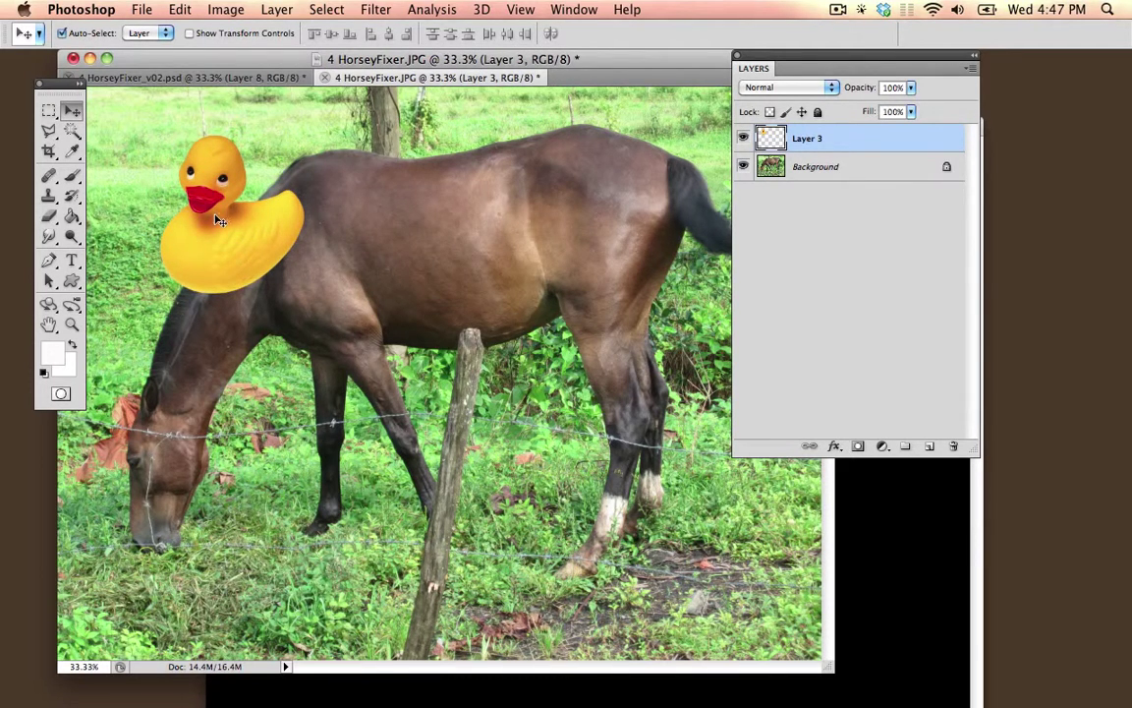
# Hide the duck's layer and make the Background layer active.
pyautogui.click(743, 138)
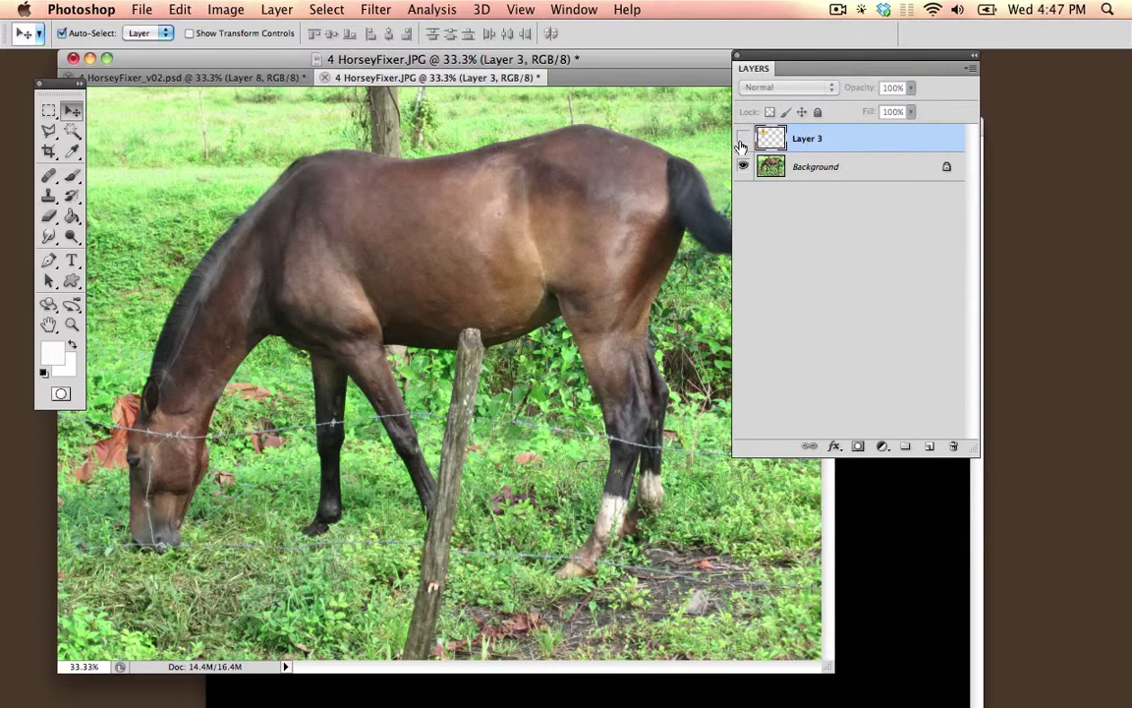
pyautogui.click(851, 172)
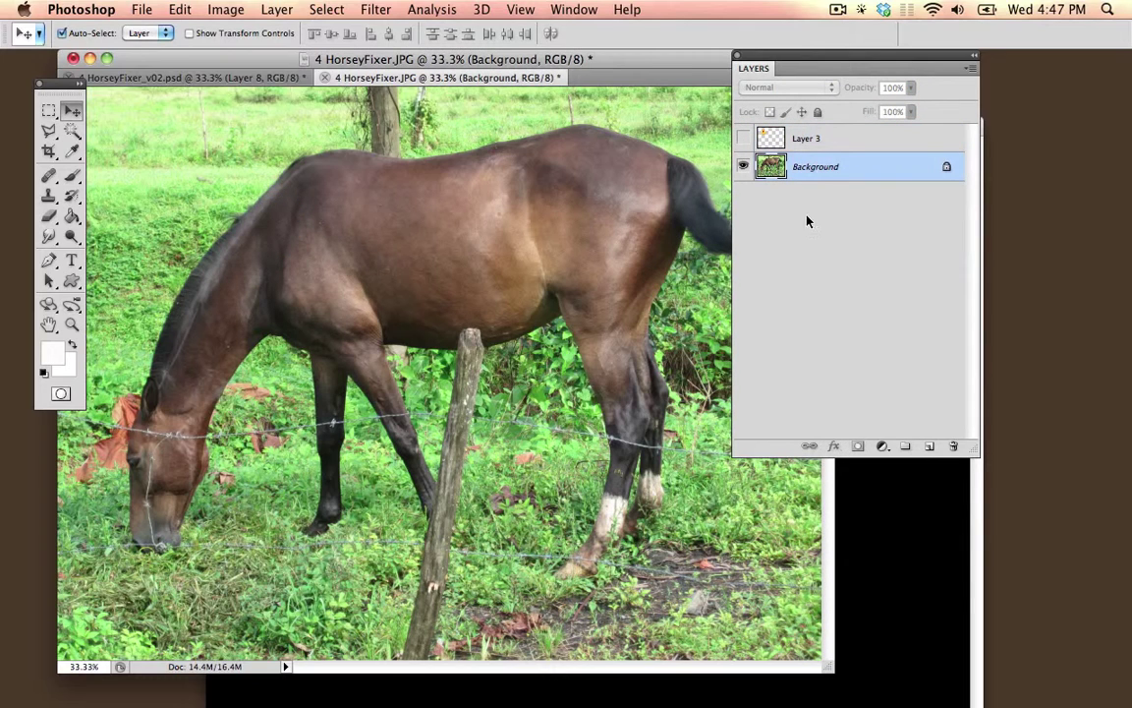
# Select the brown areas of the horse's body with the Magic Wand at tolerance 32.
pyautogui.click(71, 130)
pyautogui.click(411, 251)
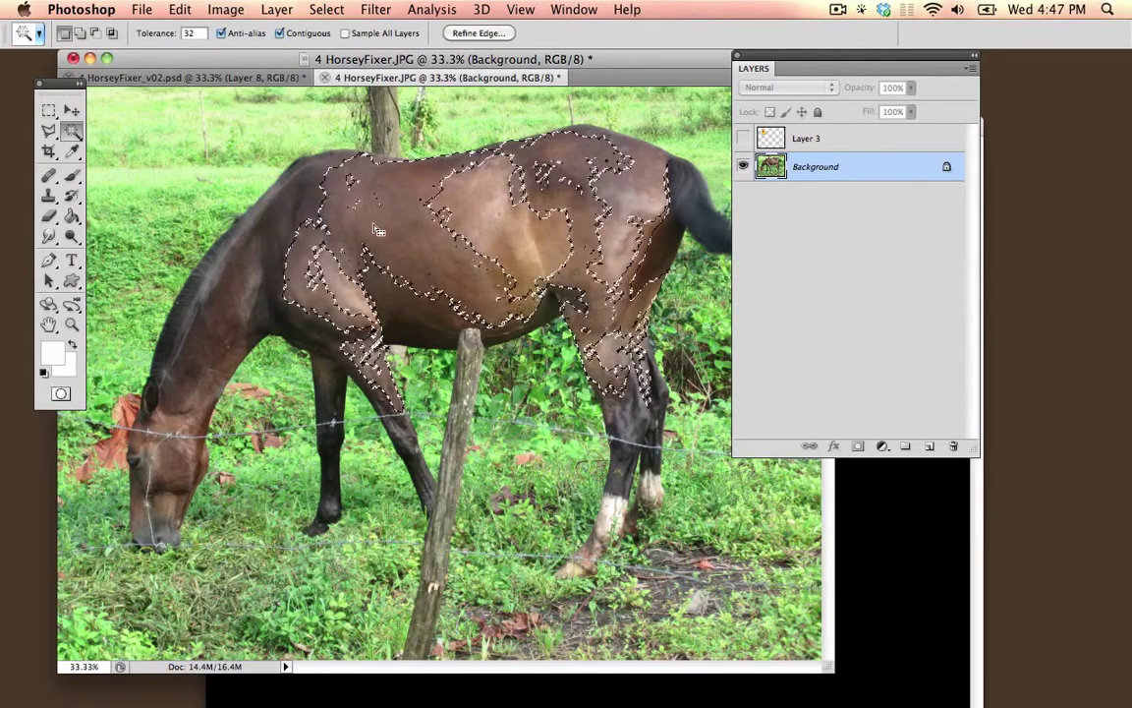
# Extend the selection from the horse's head along the neck and body to the hindquarters using the Quick Selection tool at brush size 175.
pyautogui.click(72, 134)
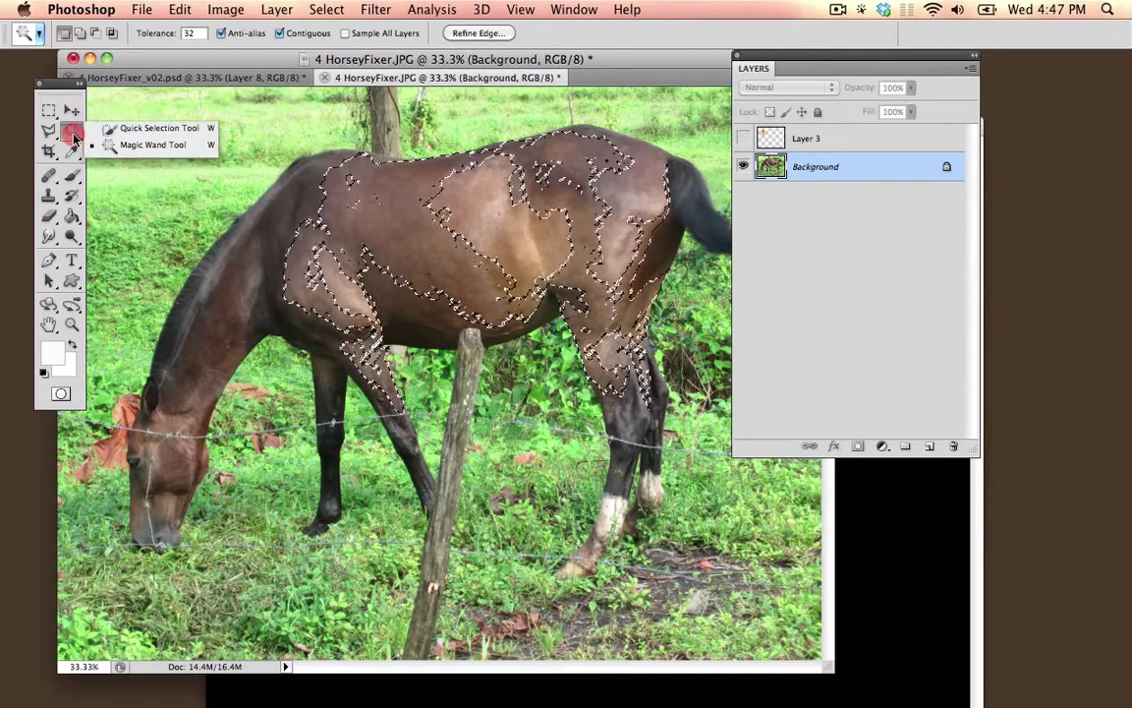
pyautogui.click(157, 127)
pyautogui.press(']')
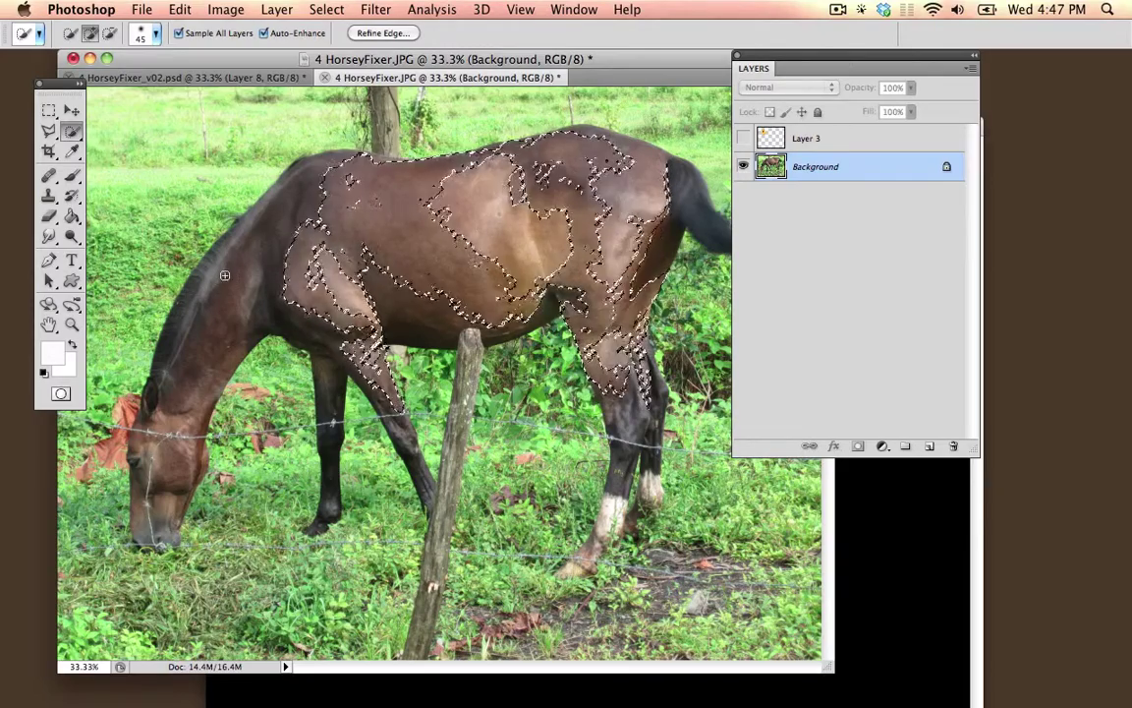
pyautogui.press(']')
pyautogui.press(']')
pyautogui.press(']')
pyautogui.press(']')
pyautogui.press(']')
pyautogui.press(']')
pyautogui.press(']')
pyautogui.press(']')
pyautogui.press(']')
pyautogui.press(']')
pyautogui.press(']')
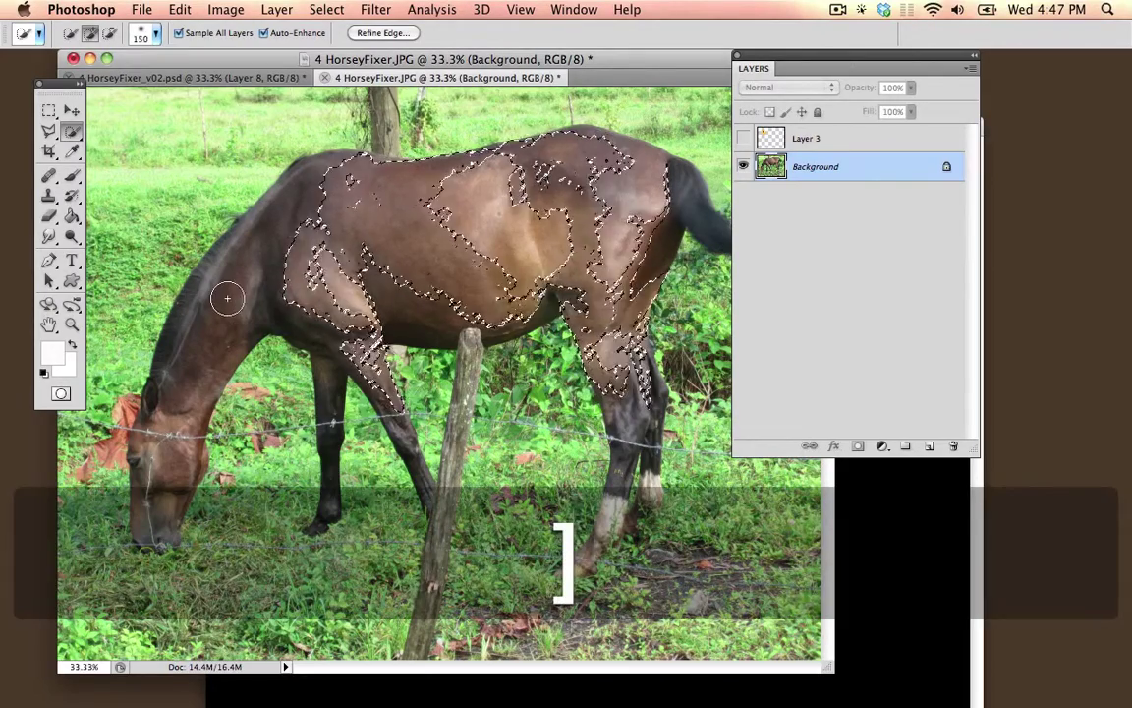
pyautogui.press('[')
pyautogui.press('[')
pyautogui.press(']')
pyautogui.press(']')
pyautogui.press(']')
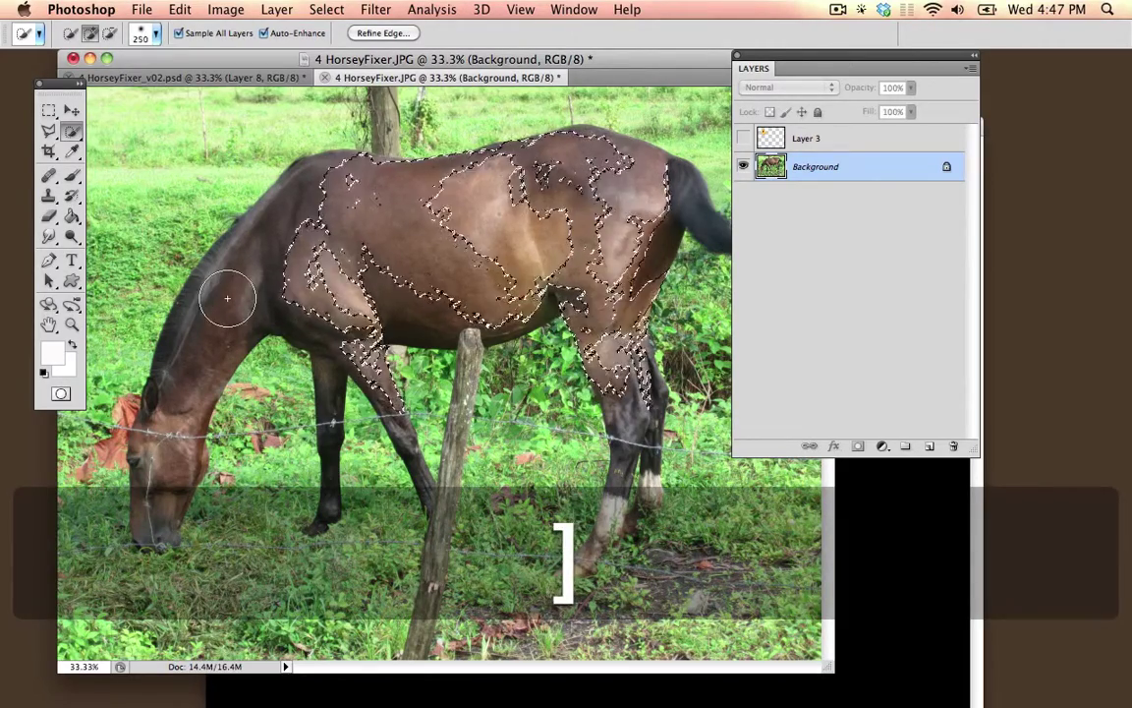
pyautogui.press('[')
pyautogui.press('[')
pyautogui.press('[')
pyautogui.press('[')
pyautogui.click(172, 404)
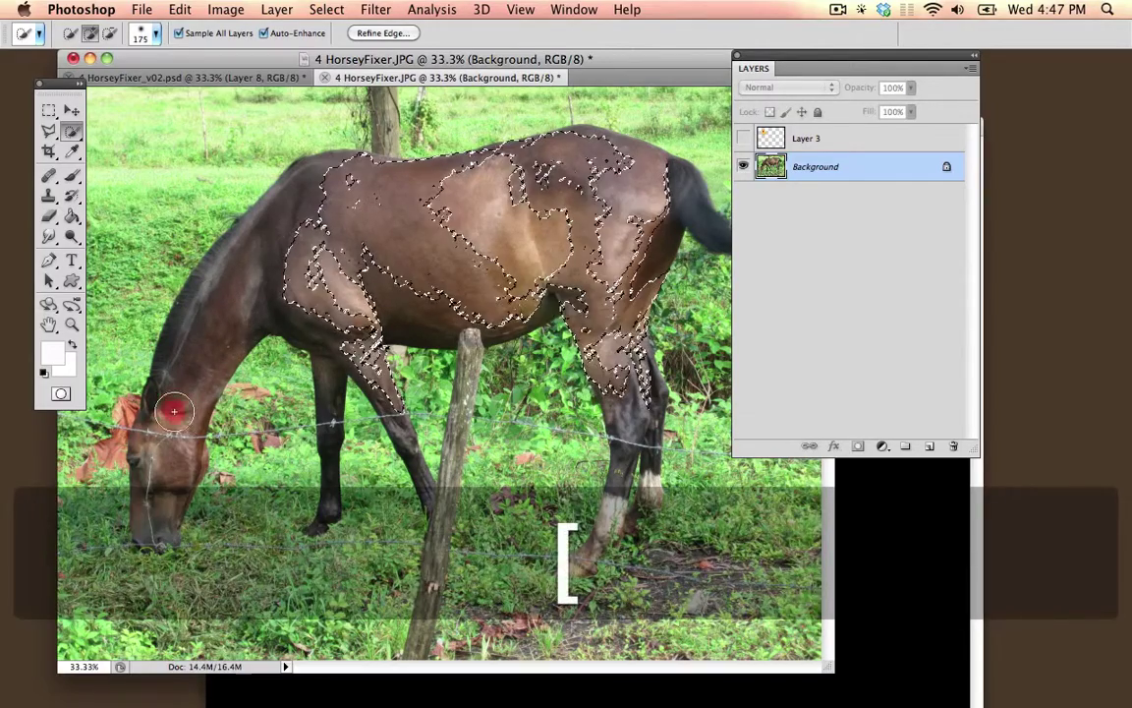
pyautogui.moveTo(163, 469)
pyautogui.mouseDown()
pyautogui.moveTo(185, 392)
pyautogui.moveTo(245, 298)
pyautogui.moveTo(303, 253)
pyautogui.moveTo(406, 226)
pyautogui.moveTo(541, 225)
pyautogui.moveTo(607, 252)
pyautogui.mouseUp()
# Move the Layers panel clear of the horse's tail and add the tail to the selection with the brush reduced to 60.
pyautogui.press('[')
pyautogui.press('[')
pyautogui.press('[')
pyautogui.press('[')
pyautogui.press('[')
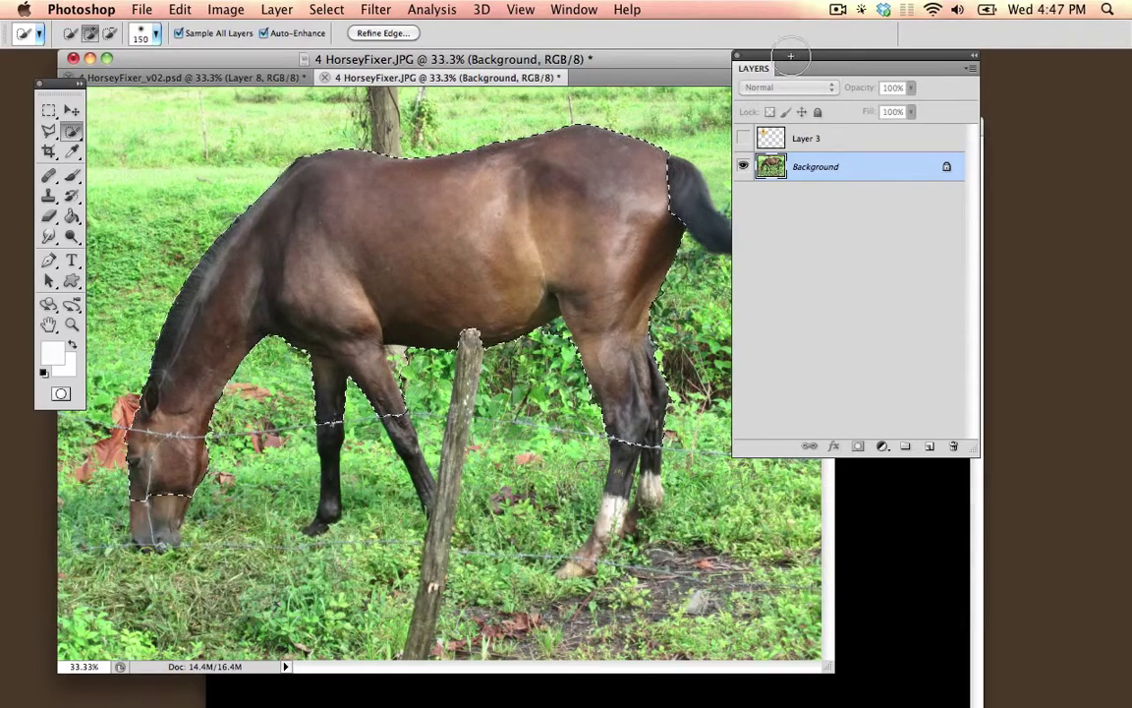
pyautogui.moveTo(777, 69)
pyautogui.mouseDown()
pyautogui.moveTo(973, 108)
pyautogui.moveTo(881, 137)
pyautogui.mouseUp()
pyautogui.press('[')
pyautogui.press('[')
pyautogui.press('[')
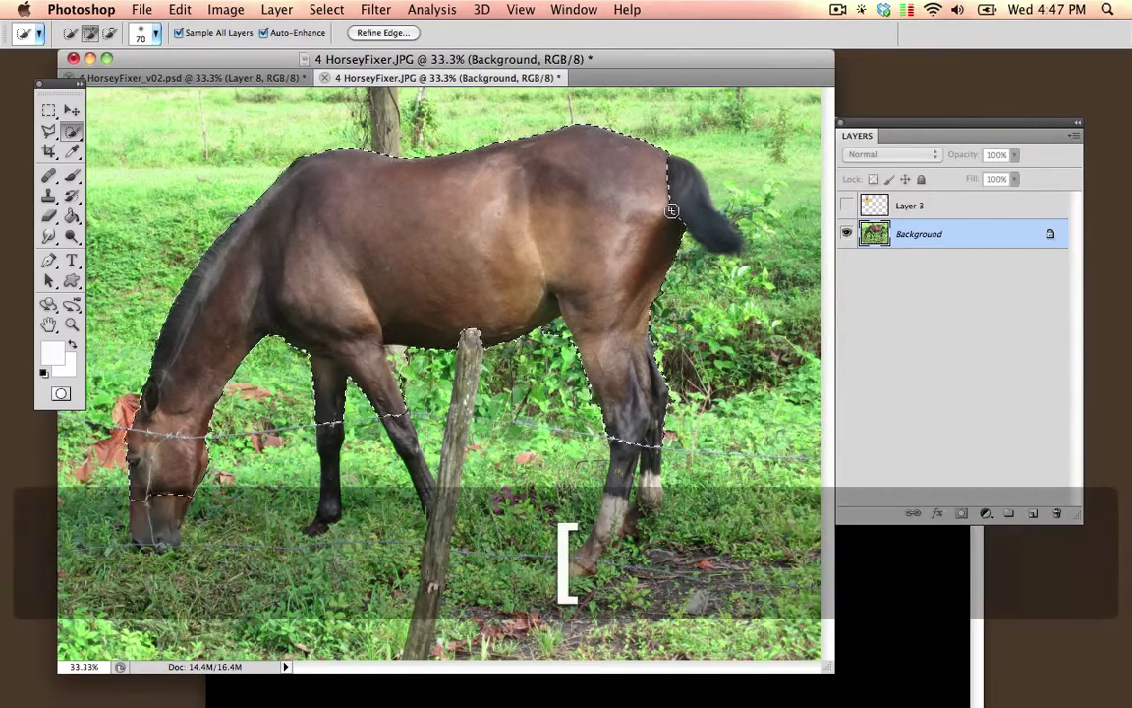
pyautogui.moveTo(678, 182); pyautogui.dragTo(683, 200)
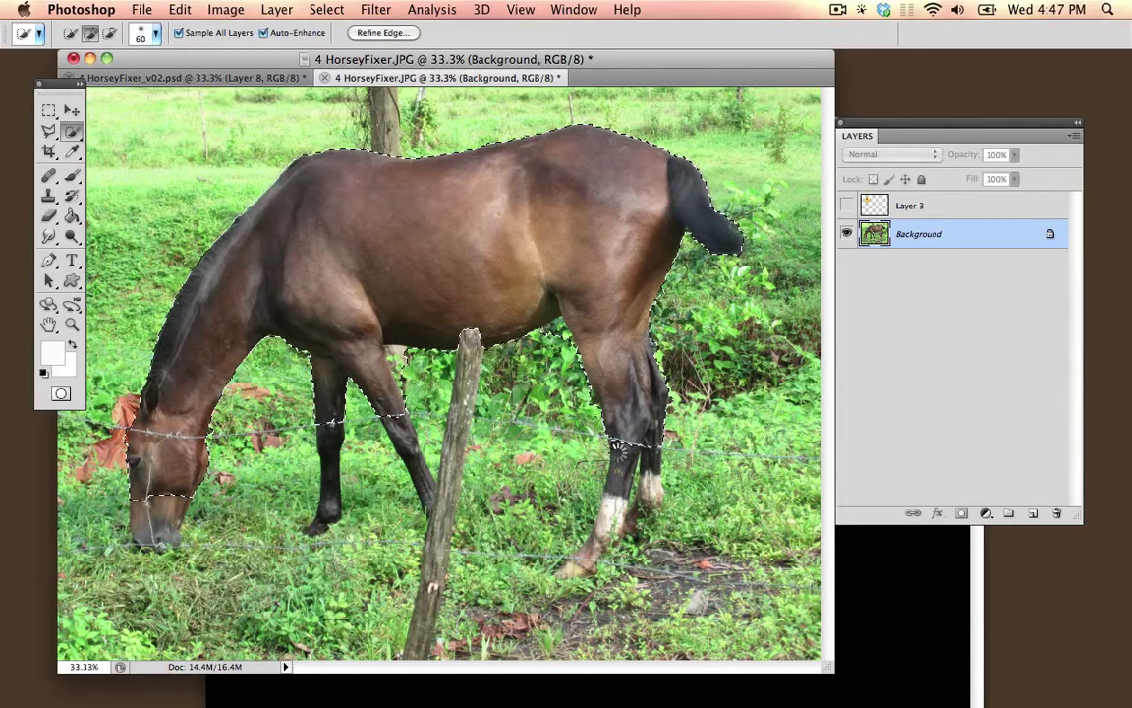
# Add the near hind leg to the selection, and add both front legs with the brush size at 45.
pyautogui.moveTo(621, 452)
pyautogui.mouseDown()
pyautogui.moveTo(613, 532)
pyautogui.moveTo(576, 566)
pyautogui.mouseUp()
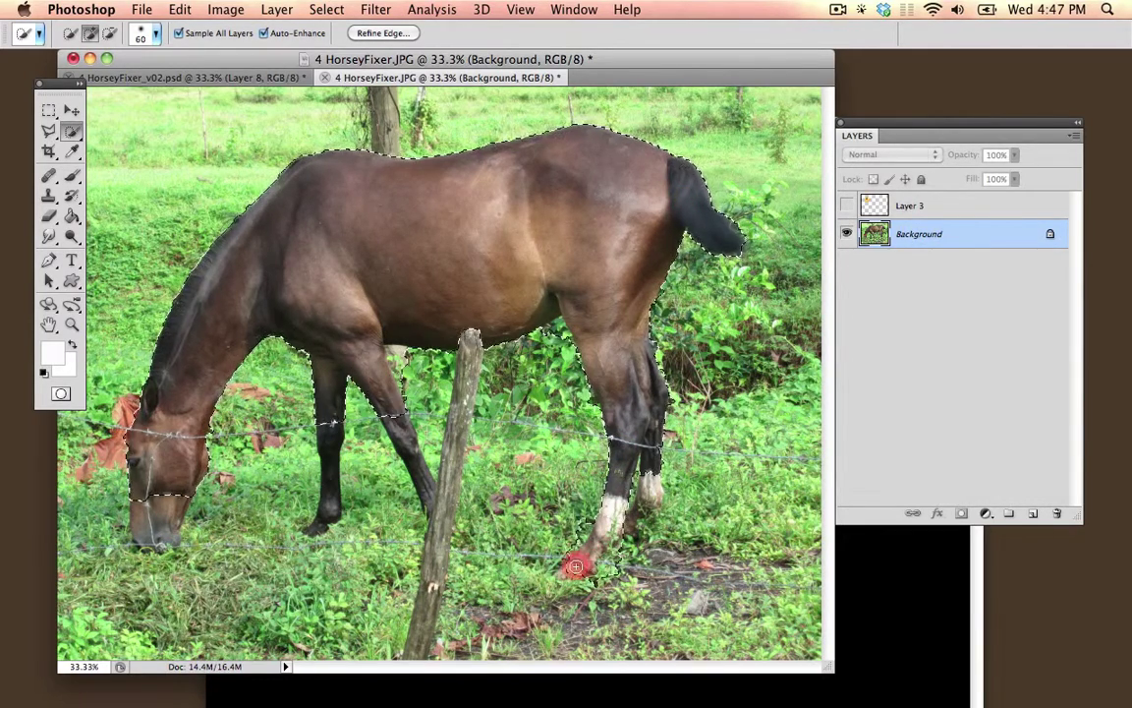
pyautogui.press('shift')
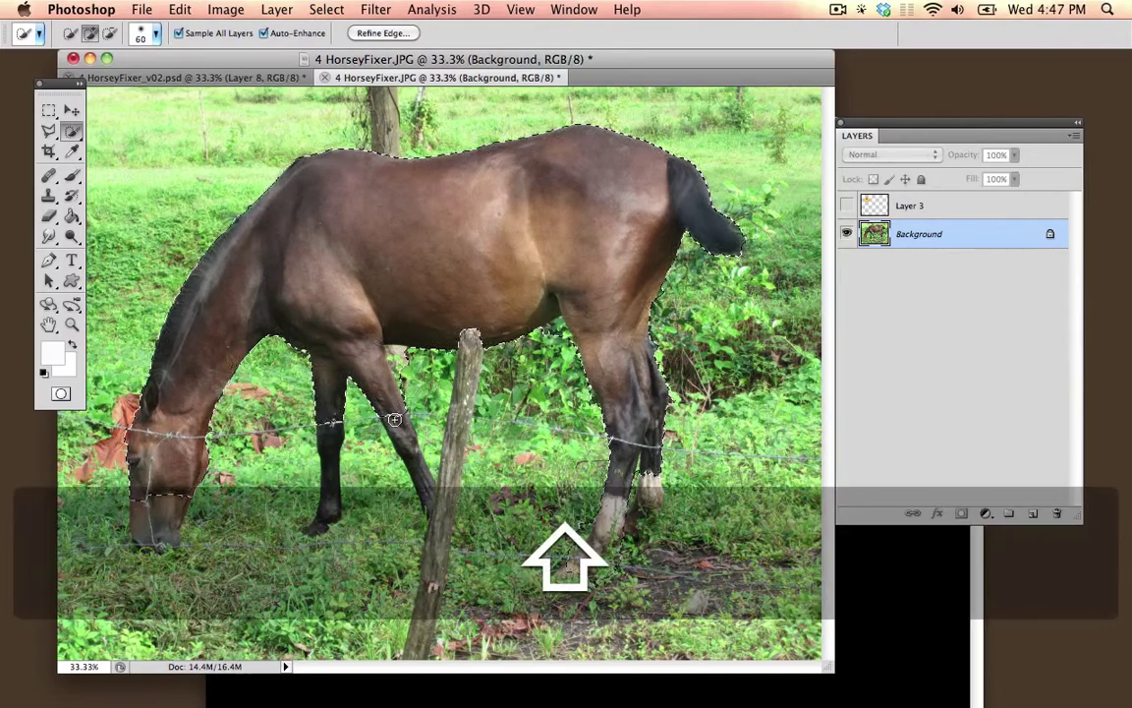
pyautogui.press('[')
pyautogui.press('shift')
pyautogui.moveTo(394, 420); pyautogui.dragTo(433, 506)
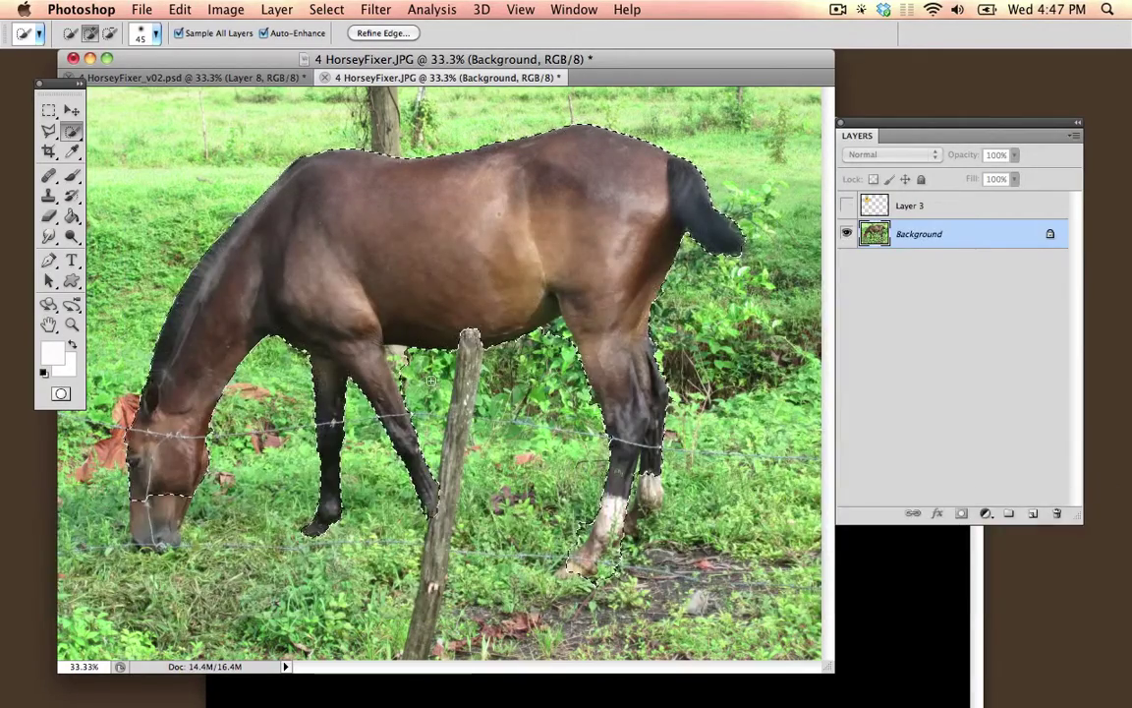
# Subtract the background post between the front leg and the belly from the selection.
pyautogui.press('super+equal')
pyautogui.press('super+equal')
pyautogui.press('super+equal')
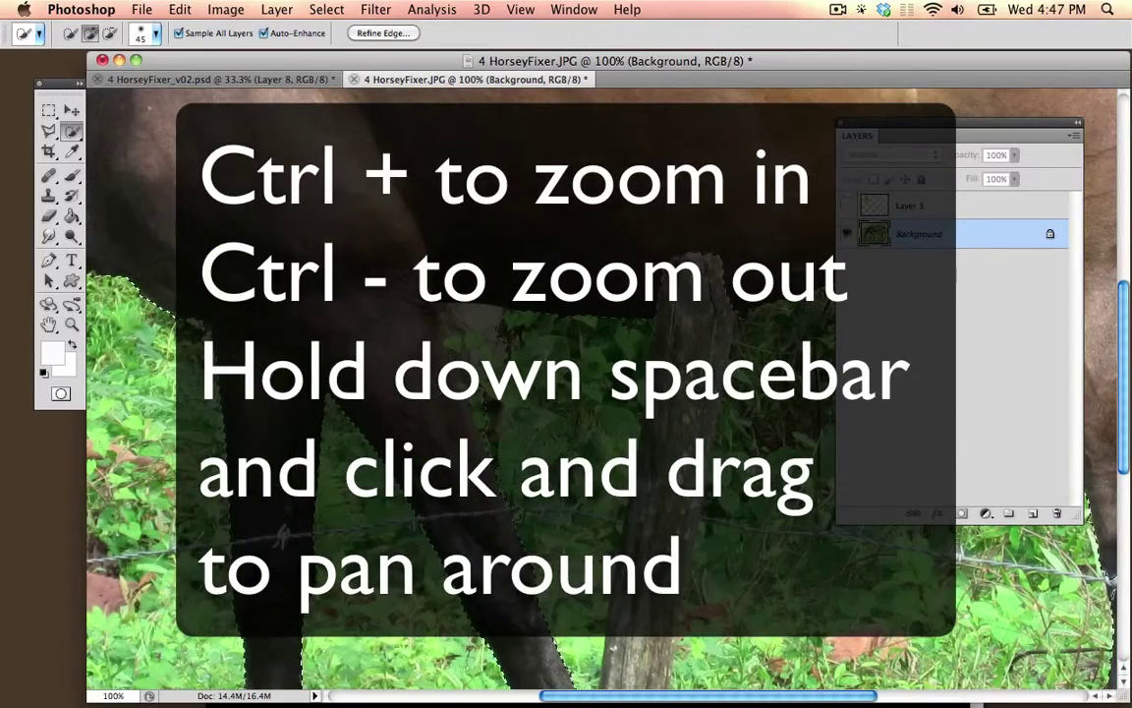
pyautogui.press('alt')
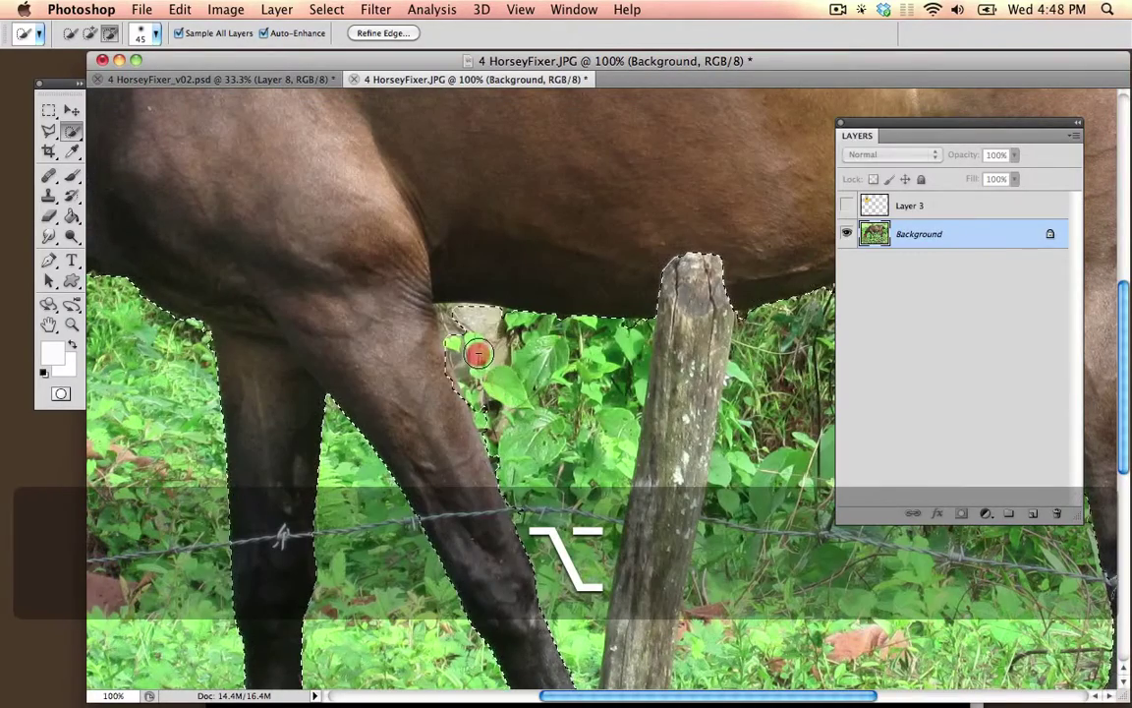
pyautogui.click(465, 321)
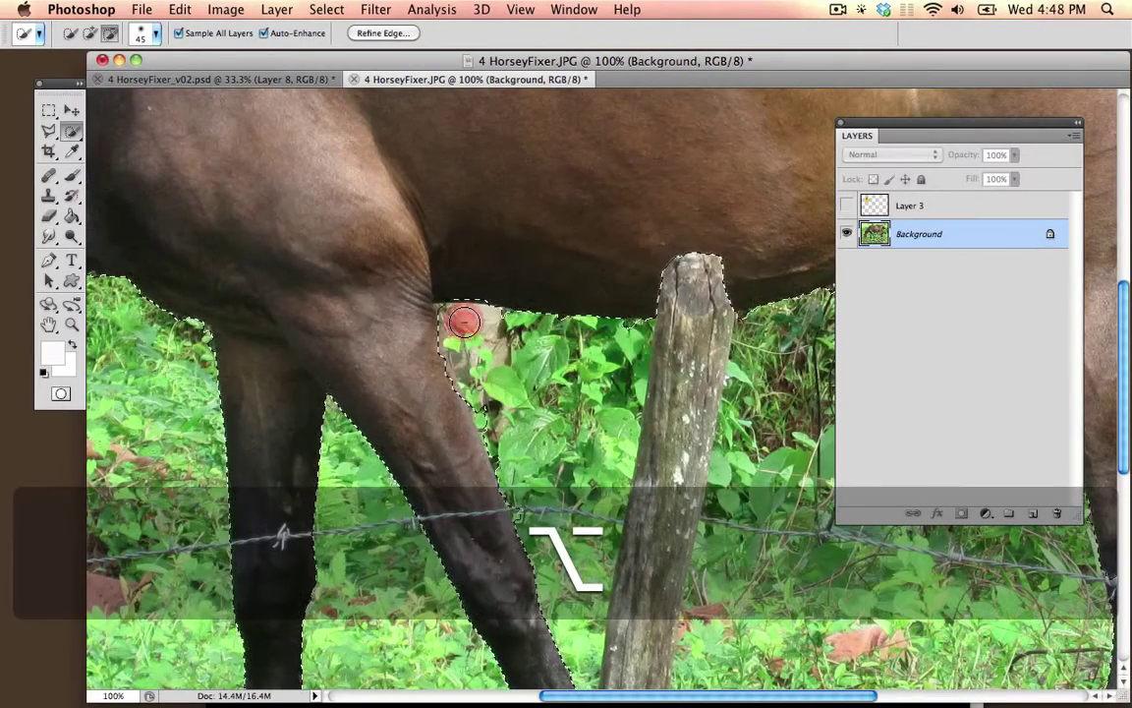
# Subtract the foliage under the belly near the hind leg from the selection, and add the upper hind leg back.
pyautogui.press('space')
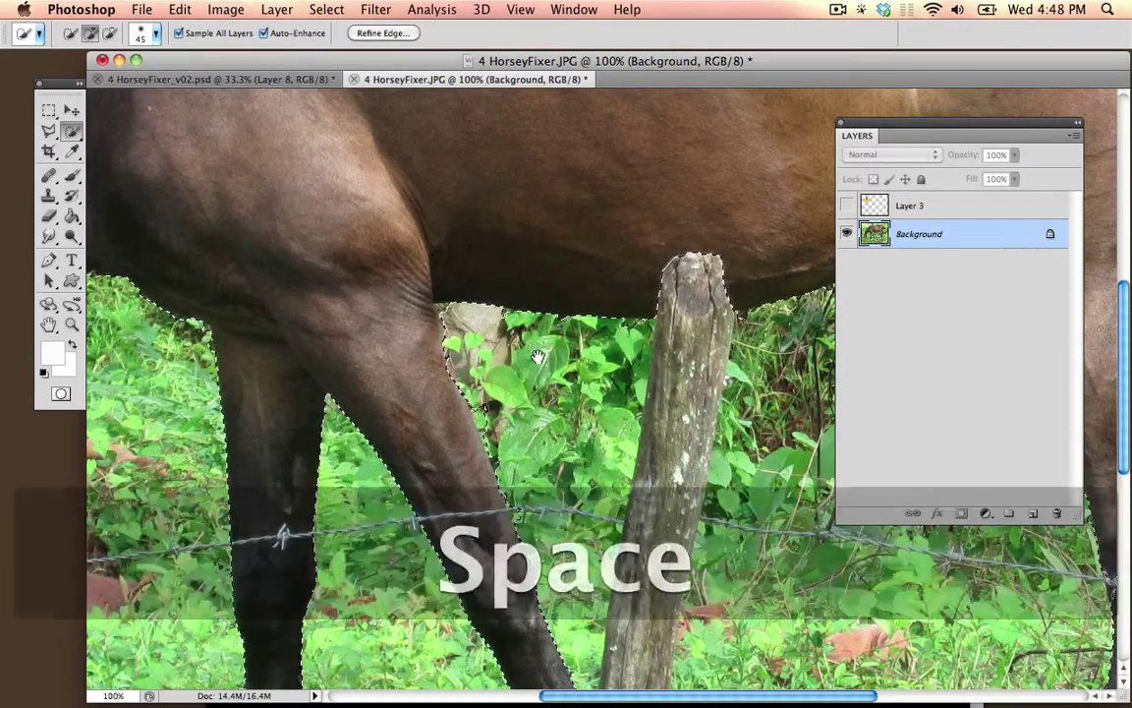
pyautogui.moveTo(538, 356)
pyautogui.mouseDown()
pyautogui.moveTo(381, 326)
pyautogui.moveTo(271, 270)
pyautogui.mouseUp()
pyautogui.press('alt')
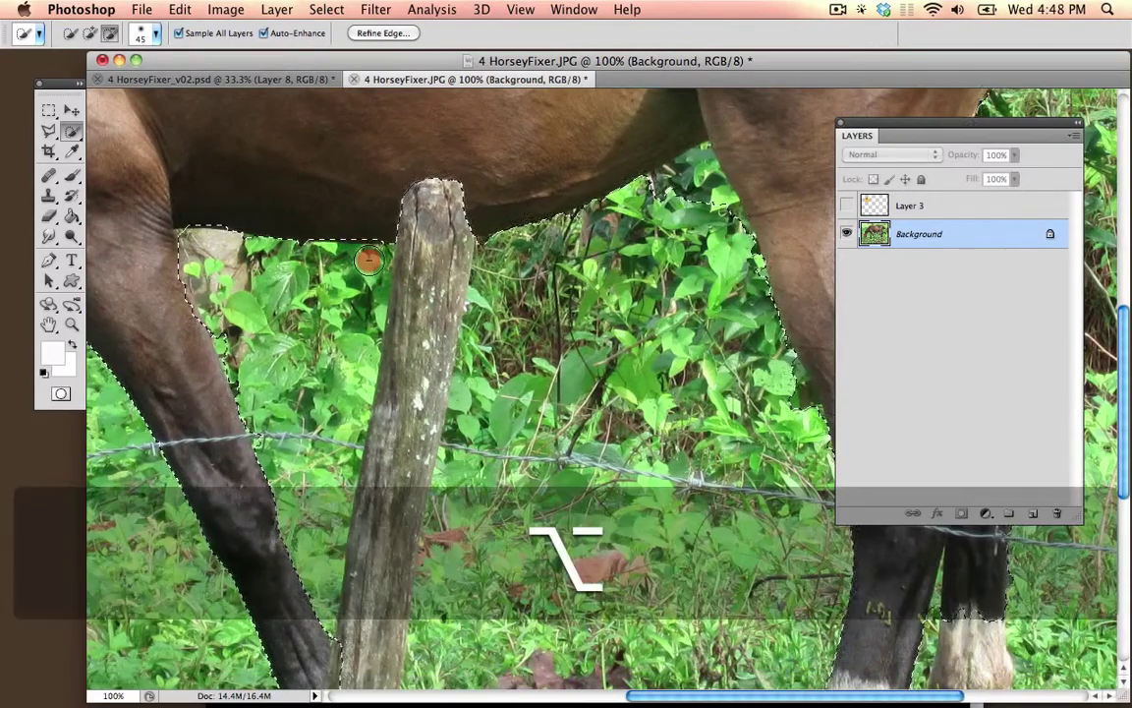
pyautogui.press('space')
pyautogui.hscroll(5, 363, 313)
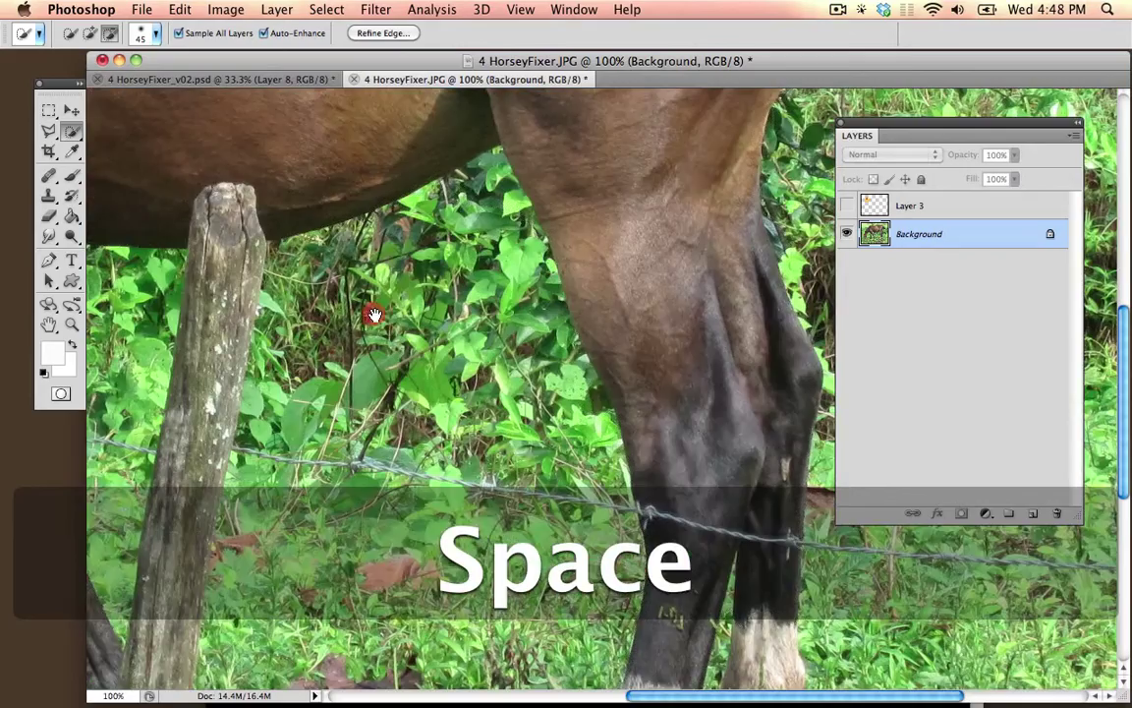
pyautogui.press('alt')
pyautogui.moveTo(484, 192); pyautogui.dragTo(450, 167)
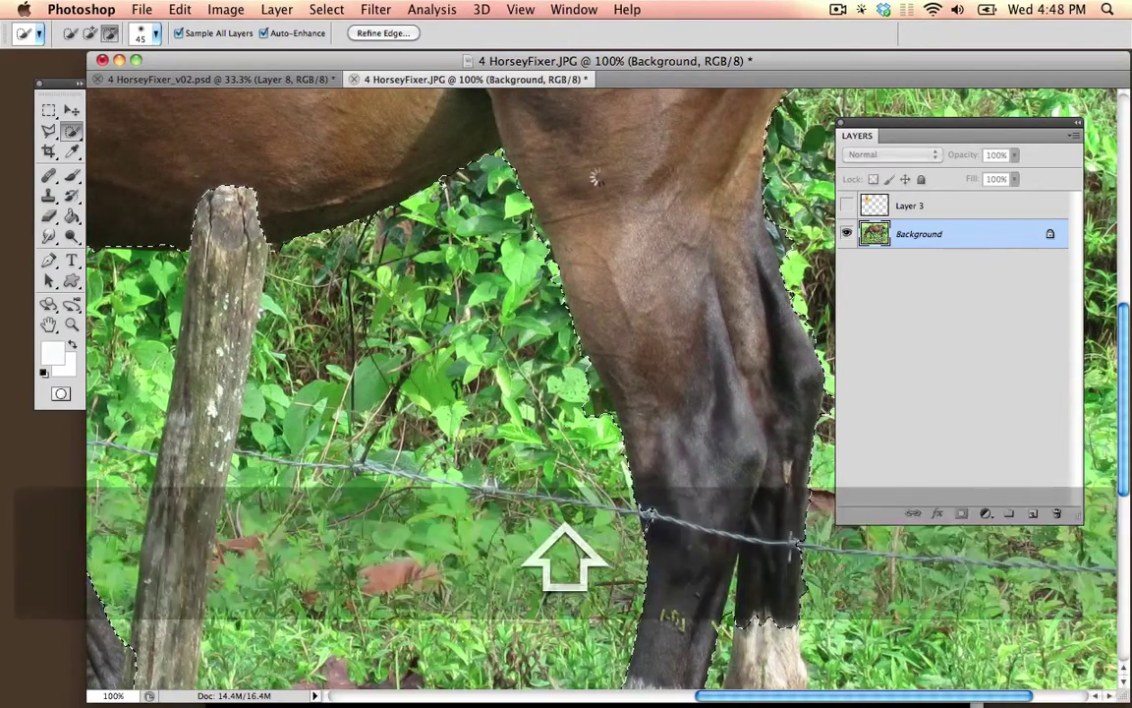
pyautogui.keyDown('shift'); pyautogui.click(627, 212); pyautogui.keyUp('shift')
# Subtract the leftover background along the front leg and under the belly with the Polygonal Lasso.
pyautogui.press('space')
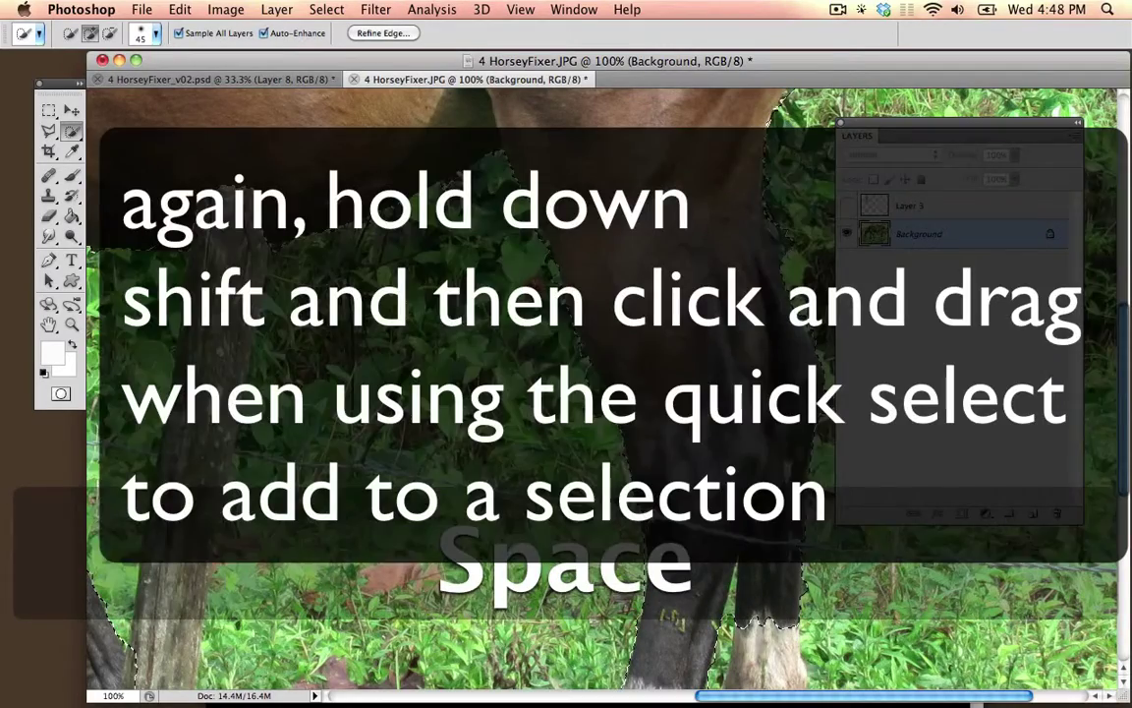
pyautogui.moveTo(688, 260)
pyautogui.mouseDown()
pyautogui.moveTo(517, 253)
pyautogui.moveTo(437, 296)
pyautogui.moveTo(480, 252)
pyautogui.moveTo(462, 202)
pyautogui.mouseUp()
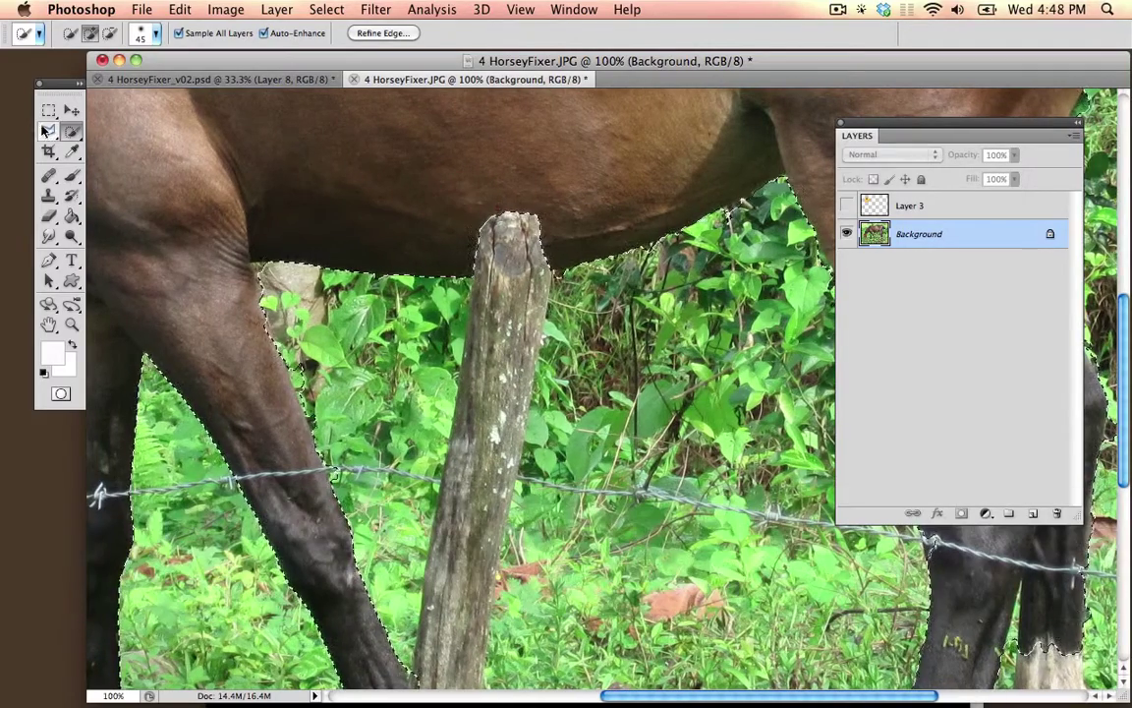
pyautogui.click(46, 132)
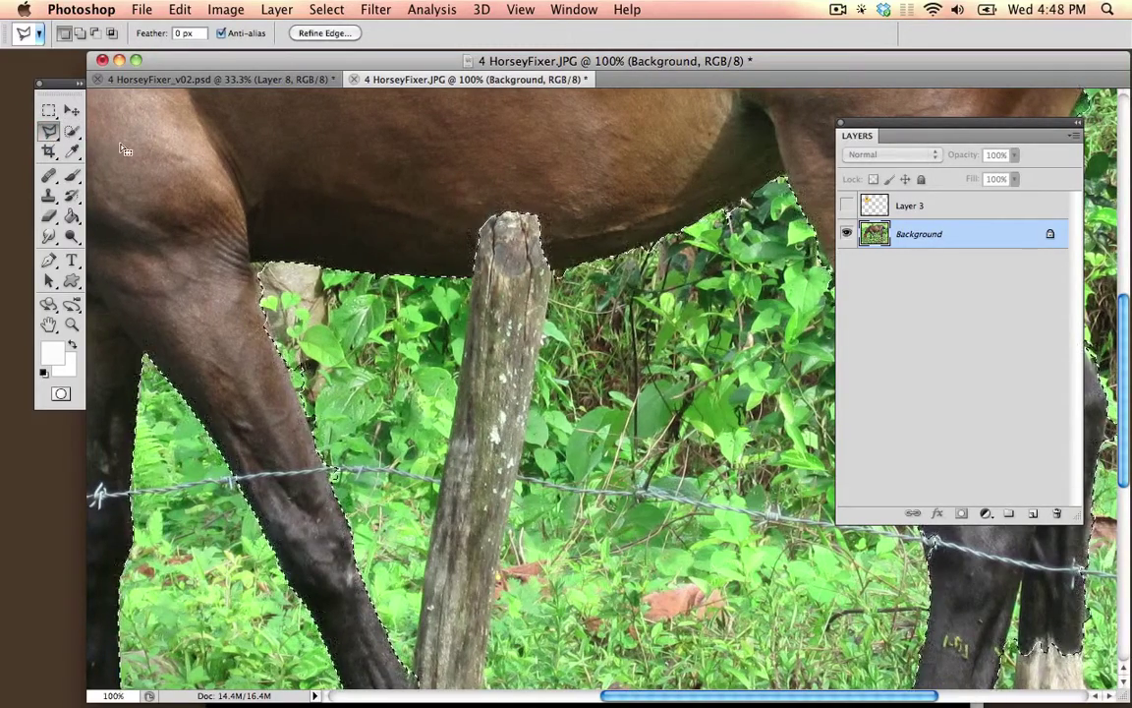
pyautogui.press('space')
pyautogui.moveTo(479, 254); pyautogui.dragTo(815, 388)
pyautogui.moveTo(567, 272)
pyautogui.mouseDown()
pyautogui.moveTo(663, 331)
pyautogui.moveTo(283, 156)
pyautogui.moveTo(437, 265)
pyautogui.mouseUp()
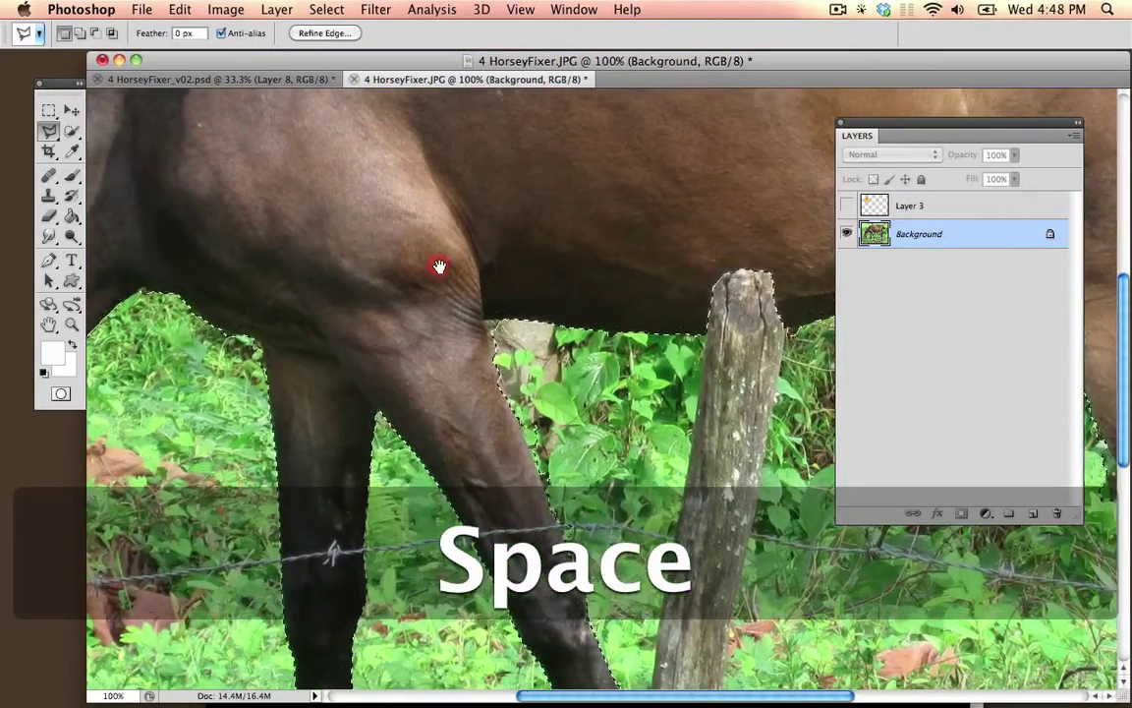
pyautogui.press('alt')
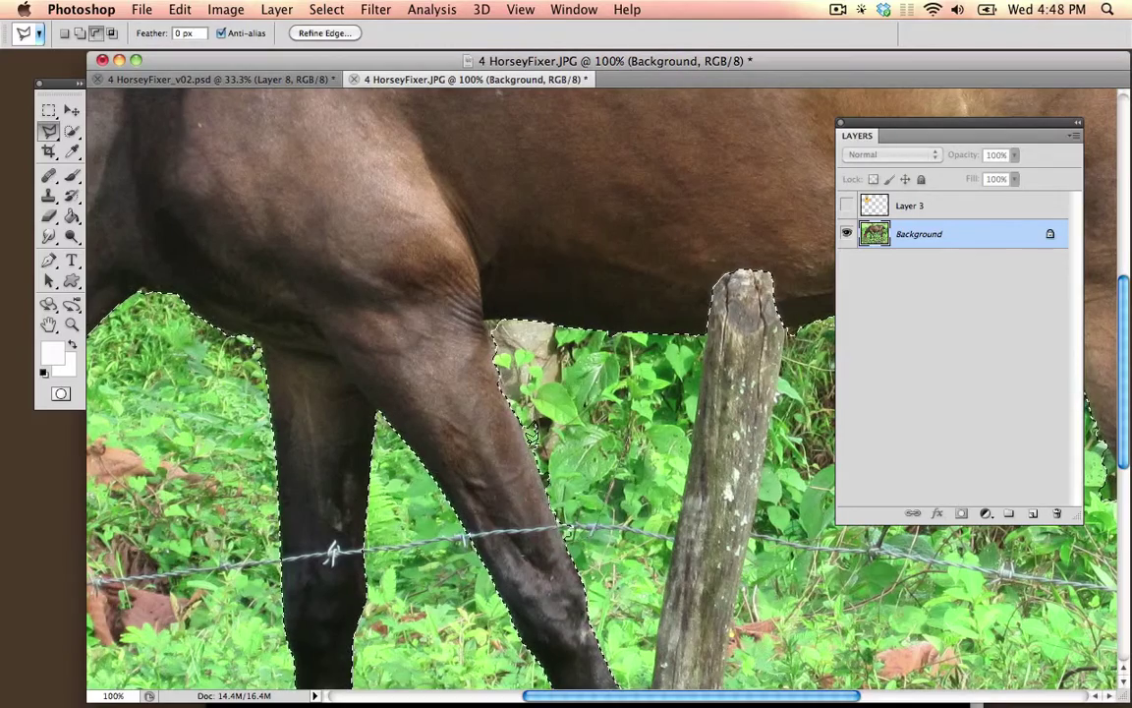
pyautogui.click(584, 304)
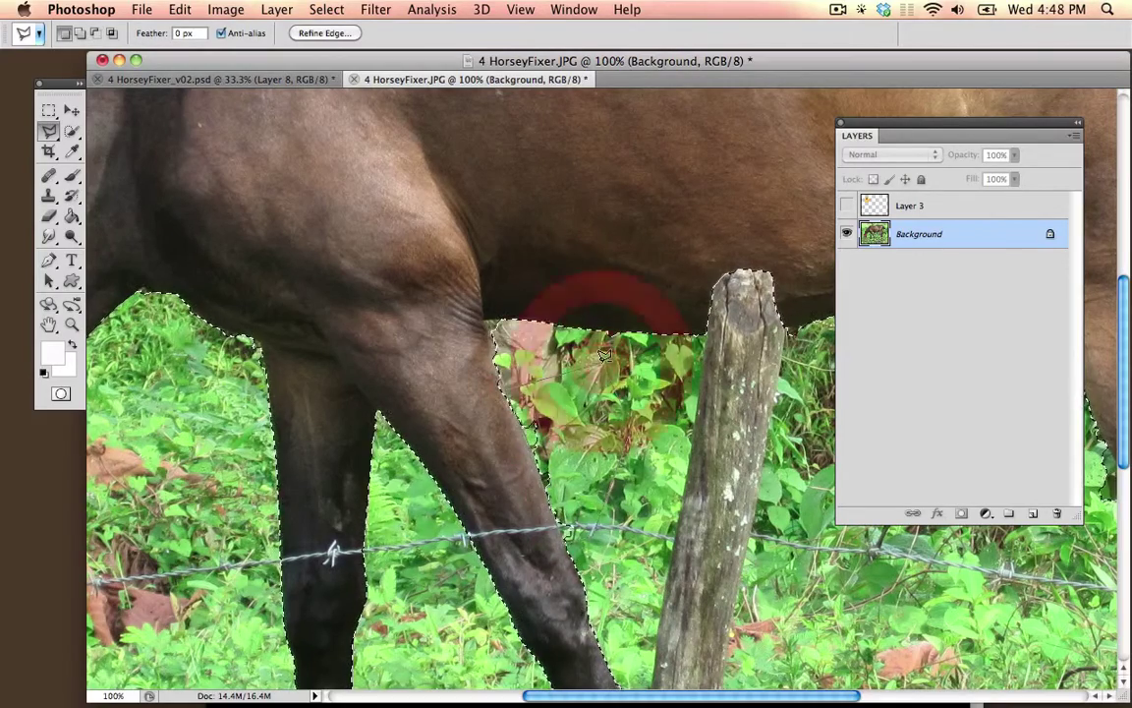
# Subtract the stray foliage along the rear edge of the hind leg with the Polygonal Lasso.
pyautogui.press('space')
pyautogui.moveTo(598, 454); pyautogui.dragTo(295, 351)
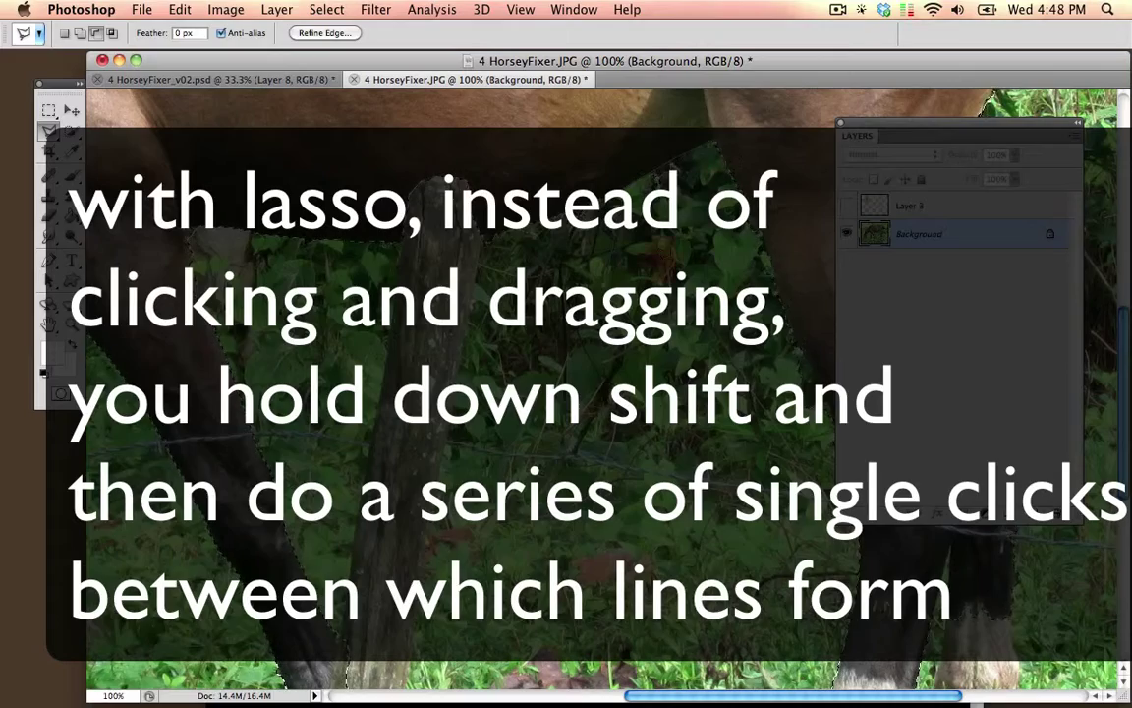
pyautogui.press('space')
pyautogui.moveTo(429, 265); pyautogui.dragTo(260, 266)
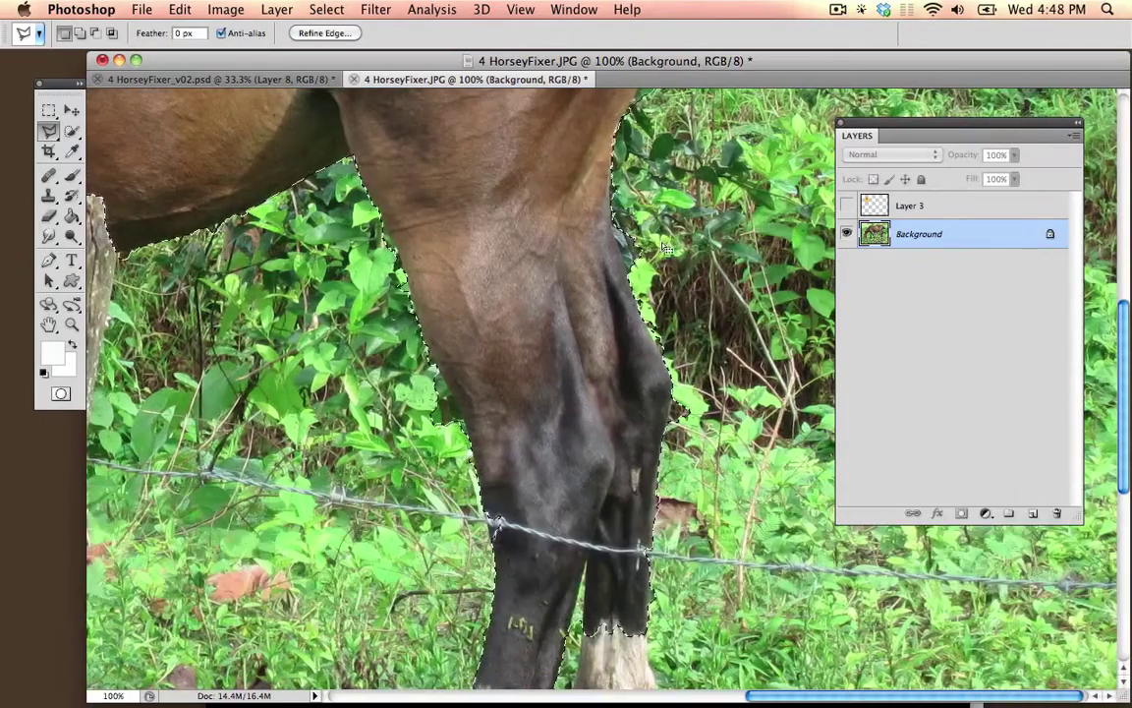
pyautogui.keyDown('alt'); pyautogui.click(687, 223); pyautogui.keyUp('alt')
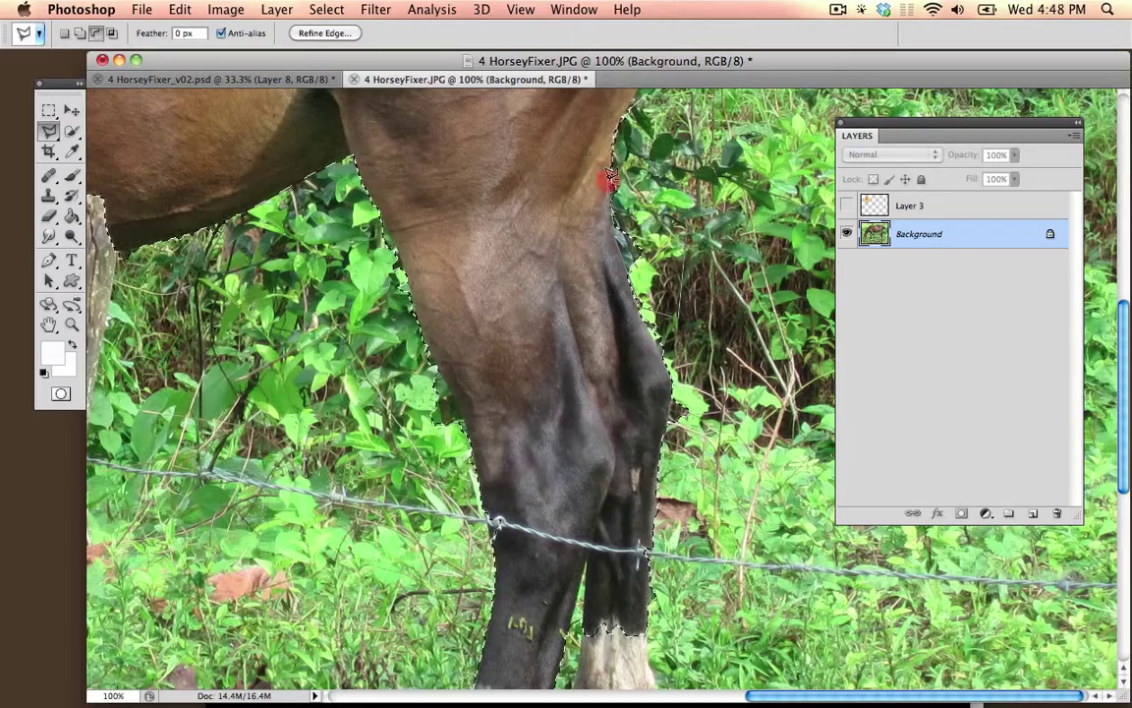
pyautogui.press('space')
pyautogui.moveTo(497, 187); pyautogui.dragTo(481, 334)
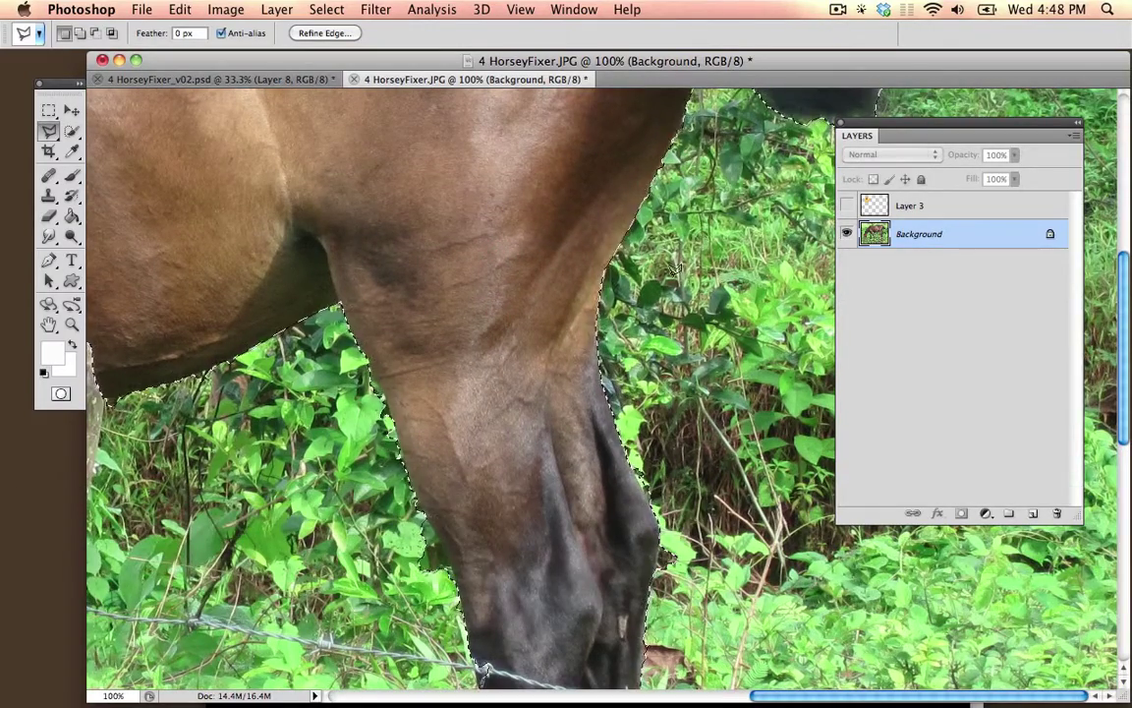
# Copy the selected horse onto its own layer, and hide and reshow the Background layer to inspect the cut-out.
pyautogui.press('super+minus')
pyautogui.press('super+minus')
pyautogui.press('super+minus')
pyautogui.press('super+minus')
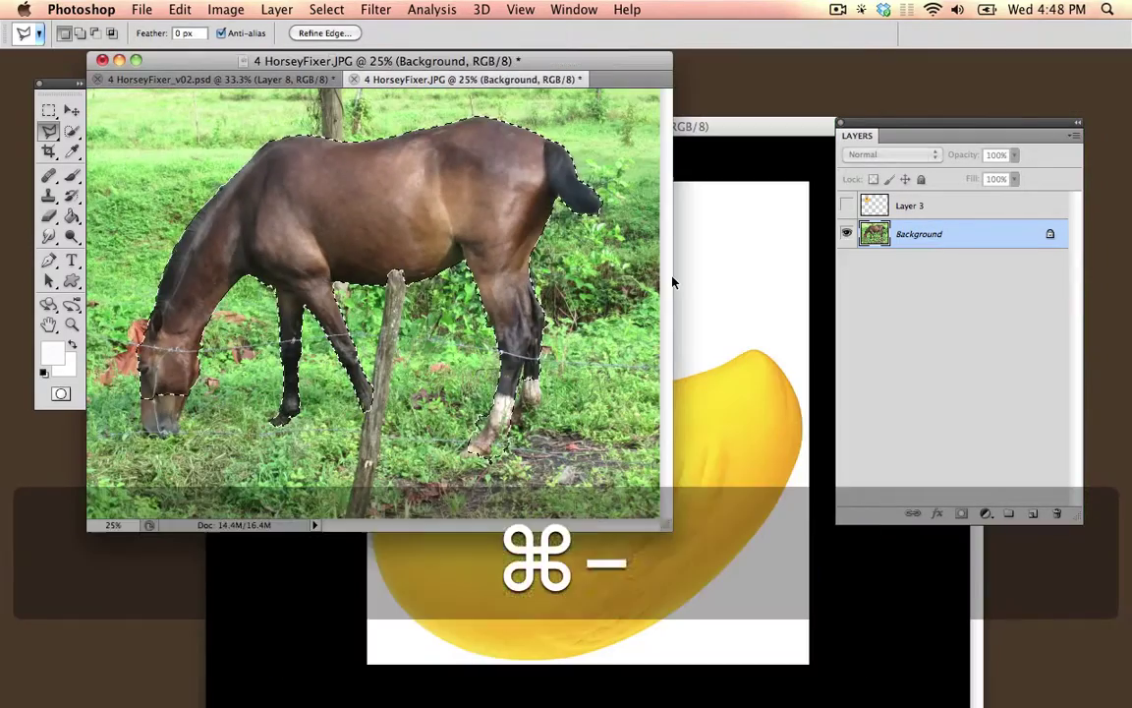
pyautogui.press('super+c')
pyautogui.press('super+v')
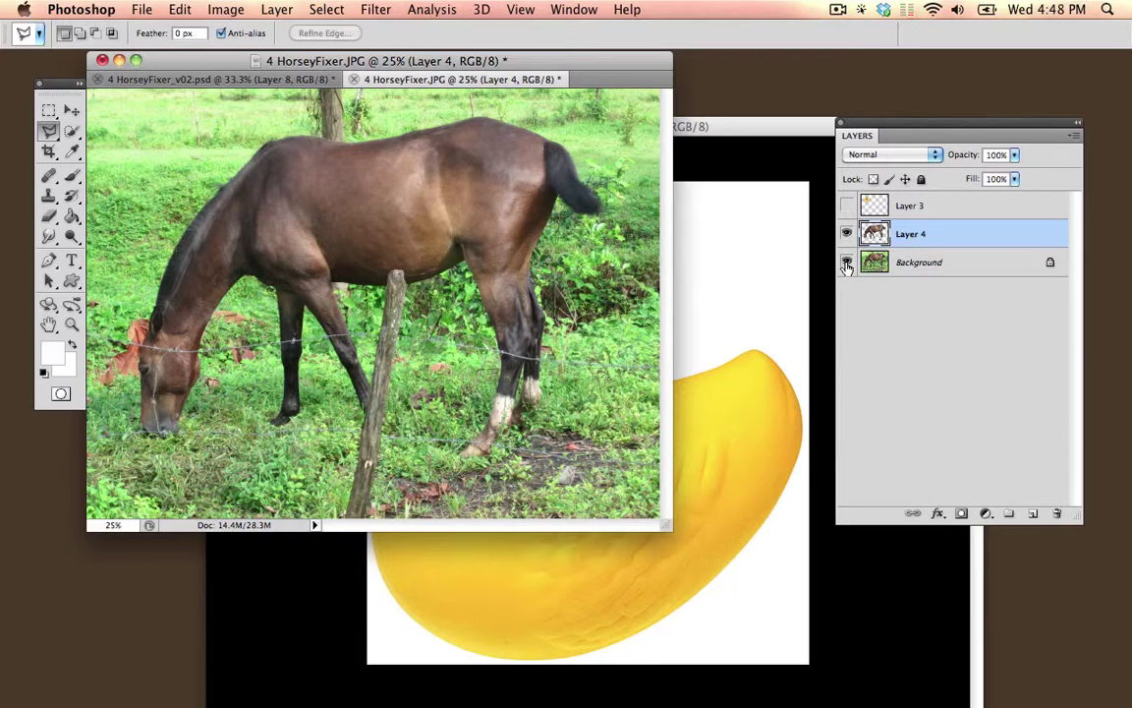
pyautogui.click(847, 263)
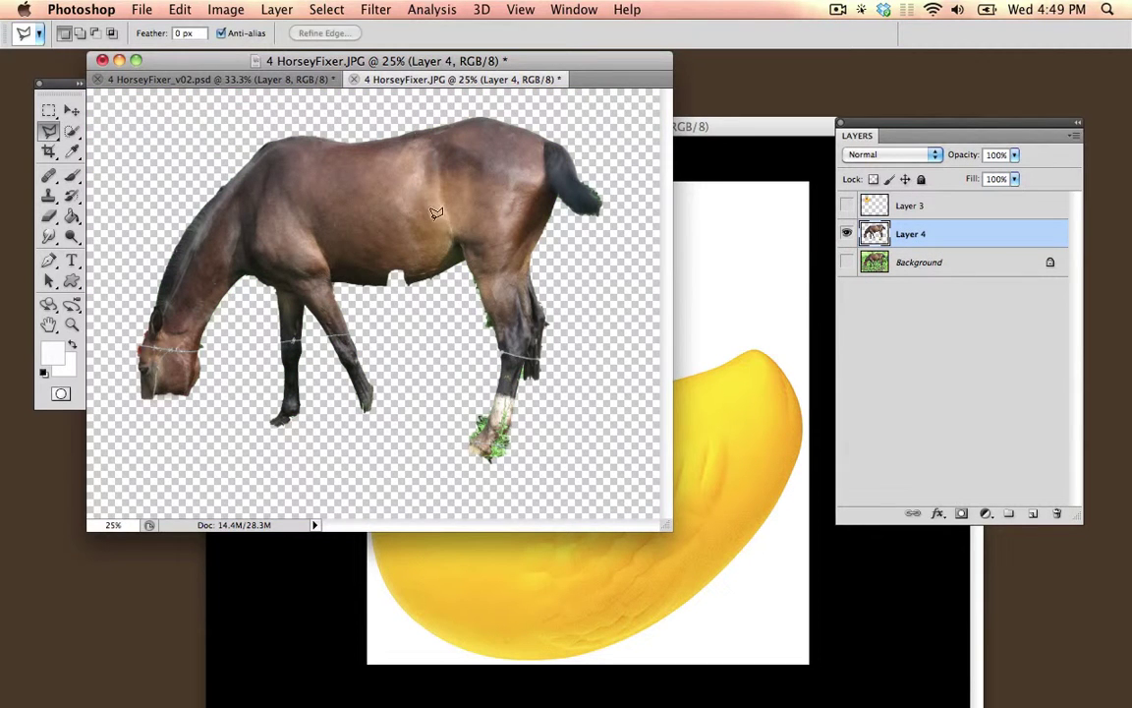
pyautogui.click(846, 263)
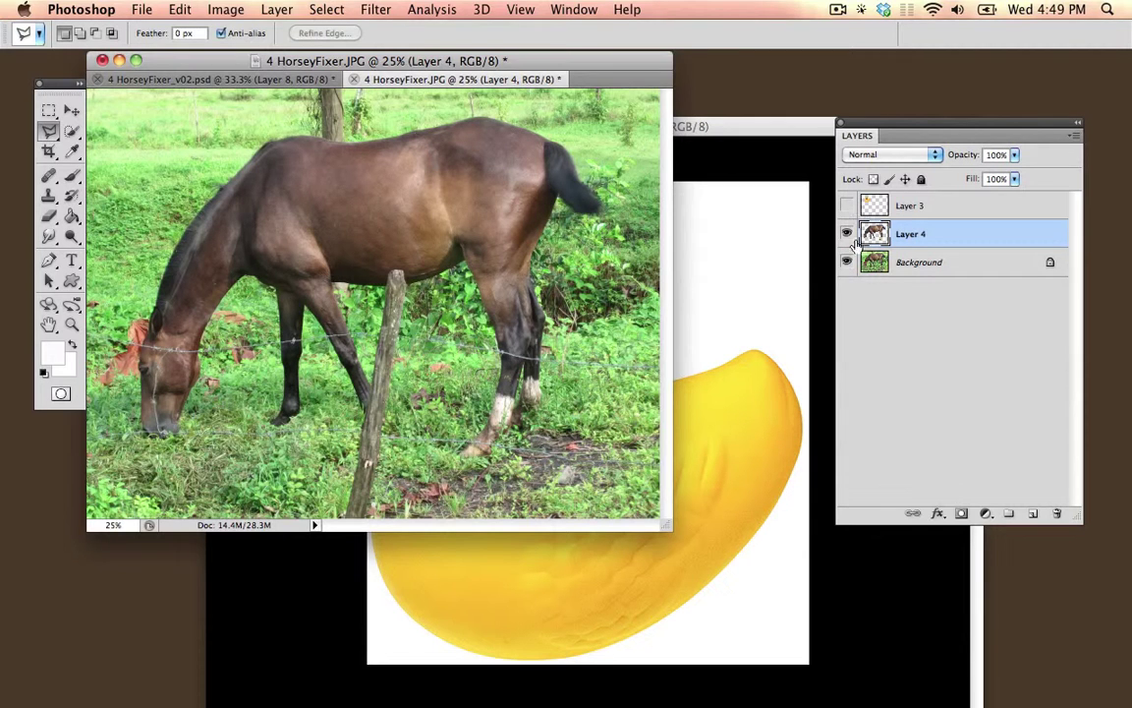
# Show the duck's layer and place it beneath the cut-out horse layer.
pyautogui.click(847, 205)
pyautogui.click(71, 111)
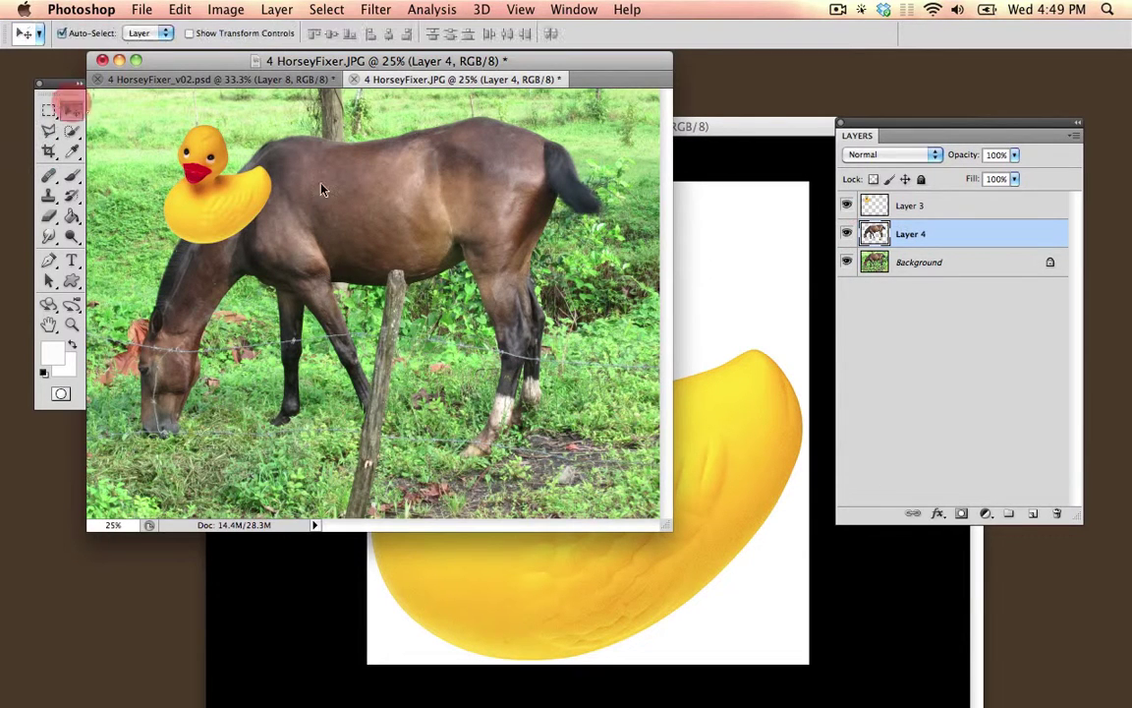
pyautogui.click(939, 215)
pyautogui.moveTo(956, 220); pyautogui.dragTo(958, 240)
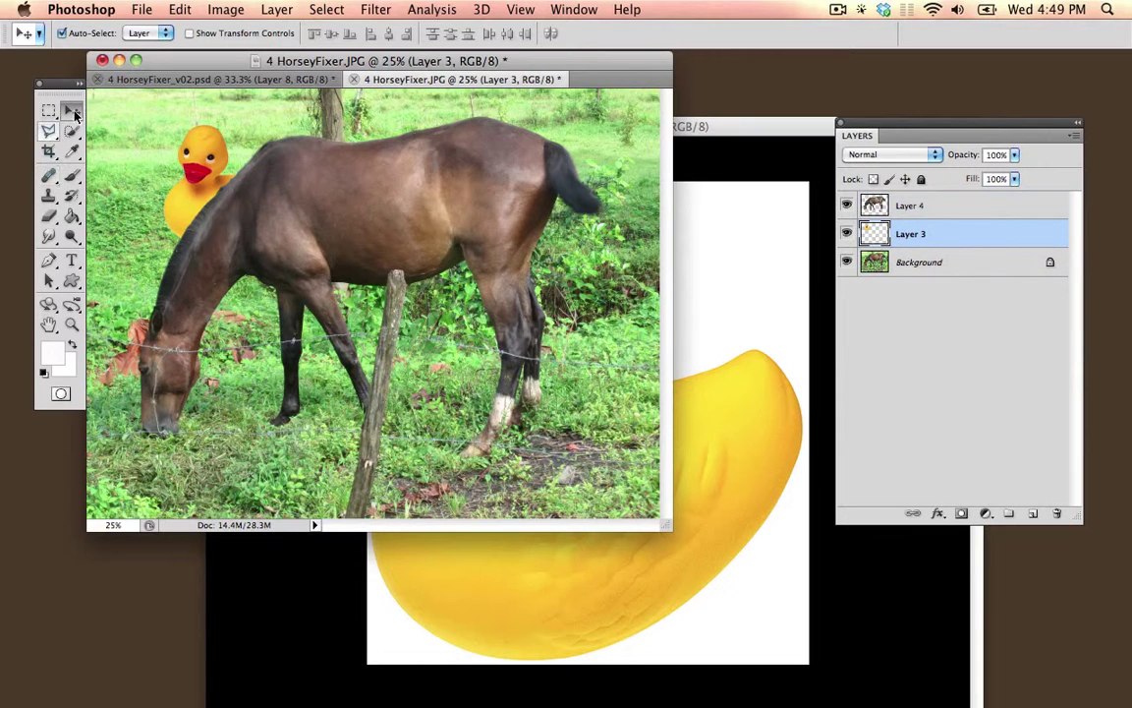
# Move the duck slightly down and outward behind the horse's neck, and show the image in full-screen mode.
pyautogui.moveTo(198, 165); pyautogui.dragTo(177, 185)
pyautogui.press('f')
pyautogui.press('super+equal')
pyautogui.press('super+equal')
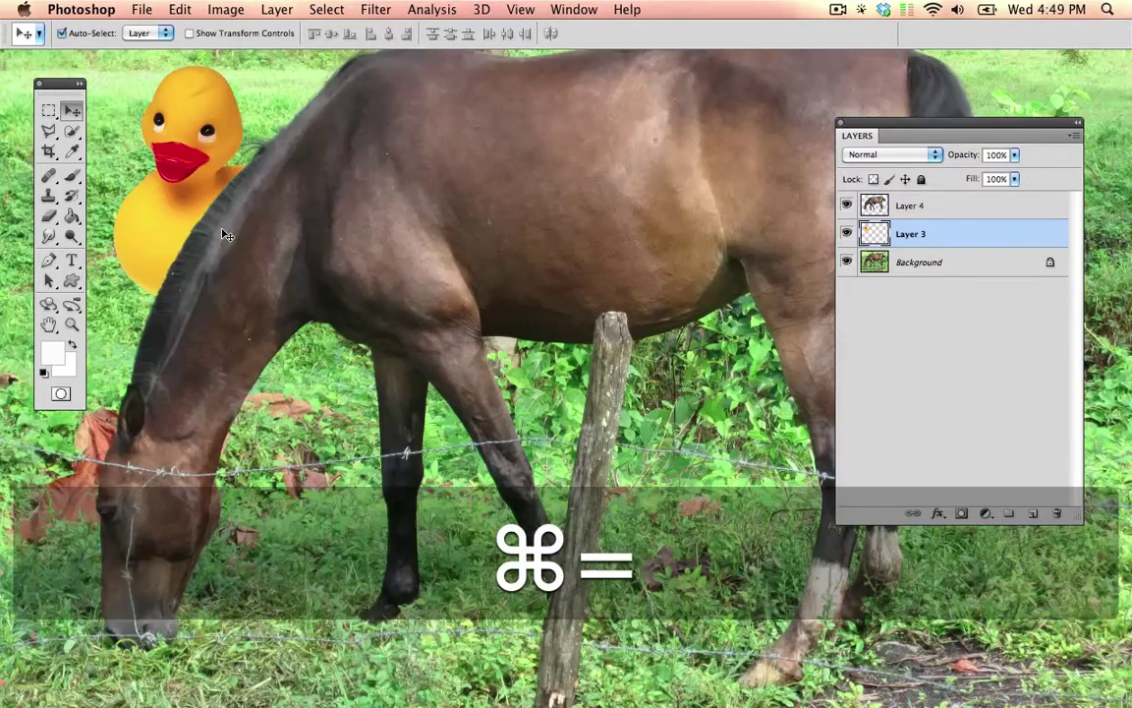
pyautogui.press('super+minus')
pyautogui.press('space')
pyautogui.moveTo(236, 210); pyautogui.dragTo(203, 205)
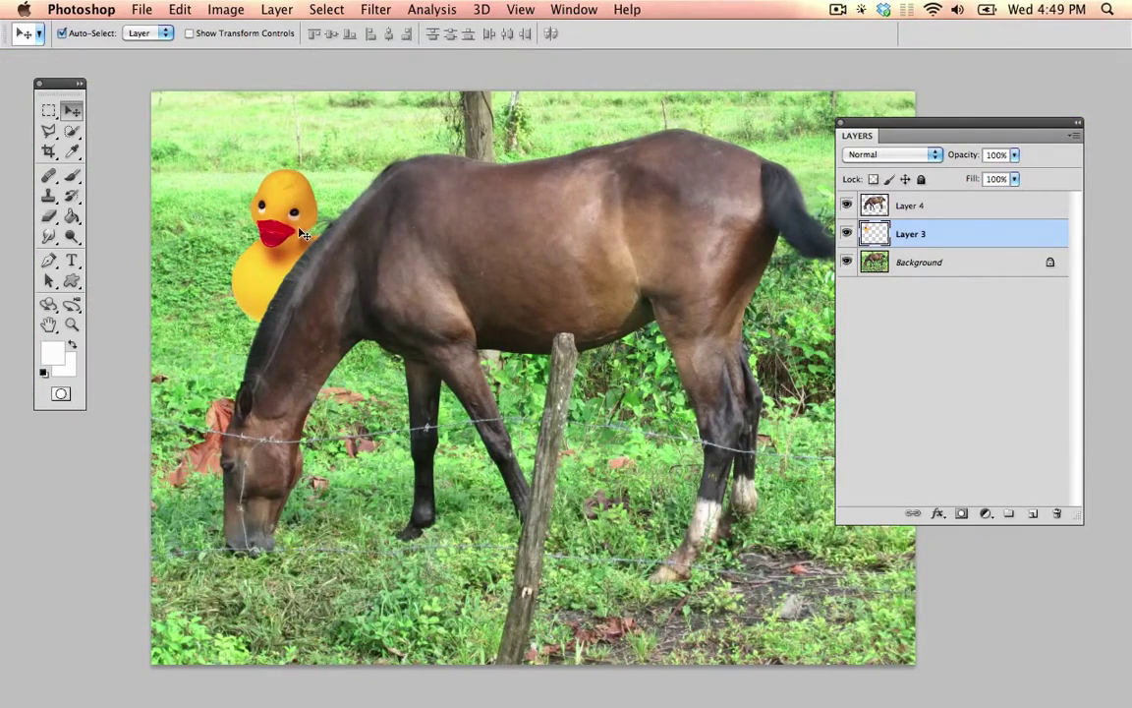
# Open Levels for the duck layer and set the midtone input to 1.35 for RGB and 0.62 for the Blue channel.
pyautogui.click(225, 10)
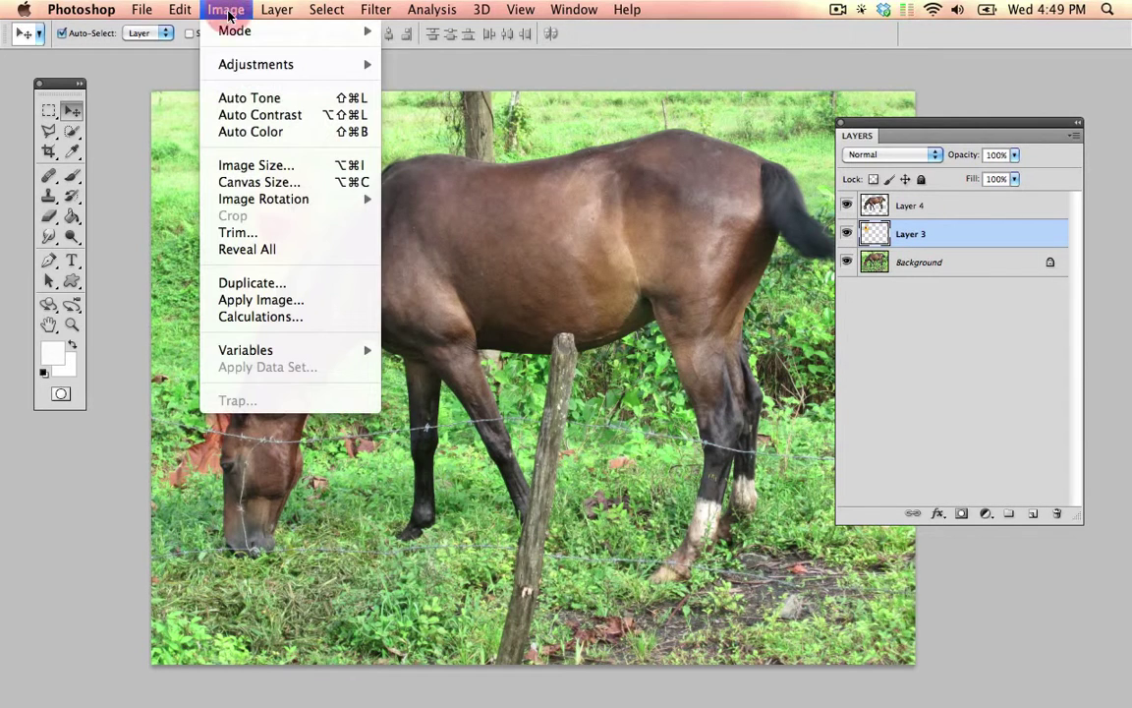
pyautogui.moveTo(250, 66)
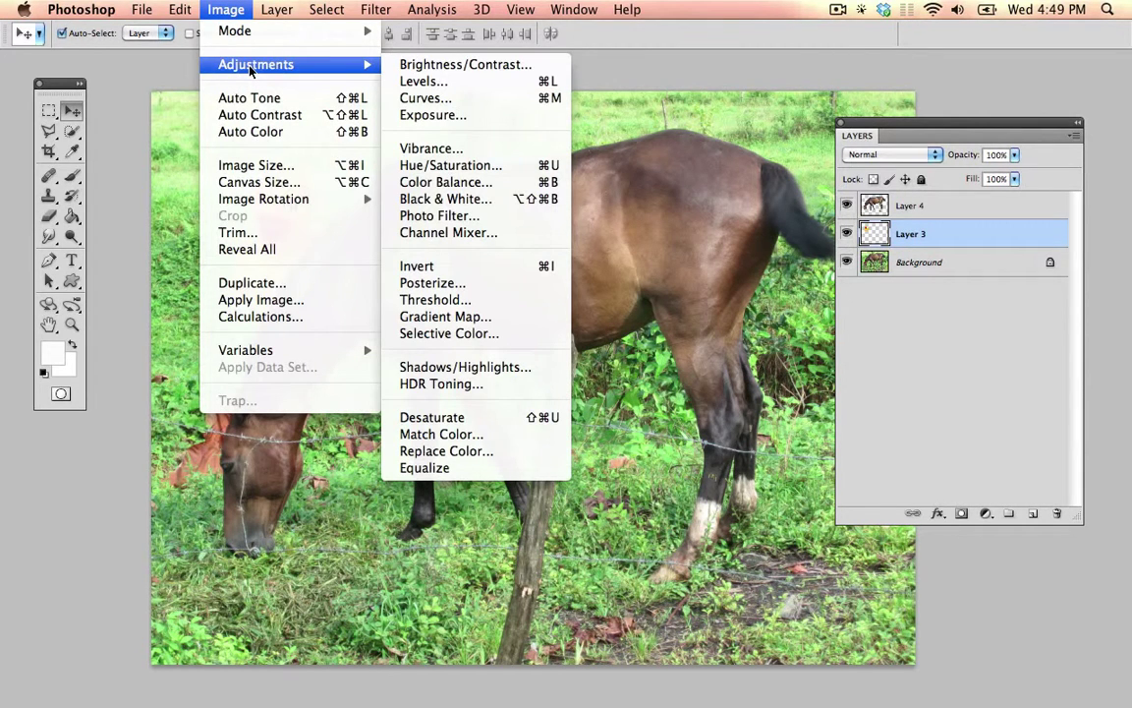
pyautogui.click(424, 85)
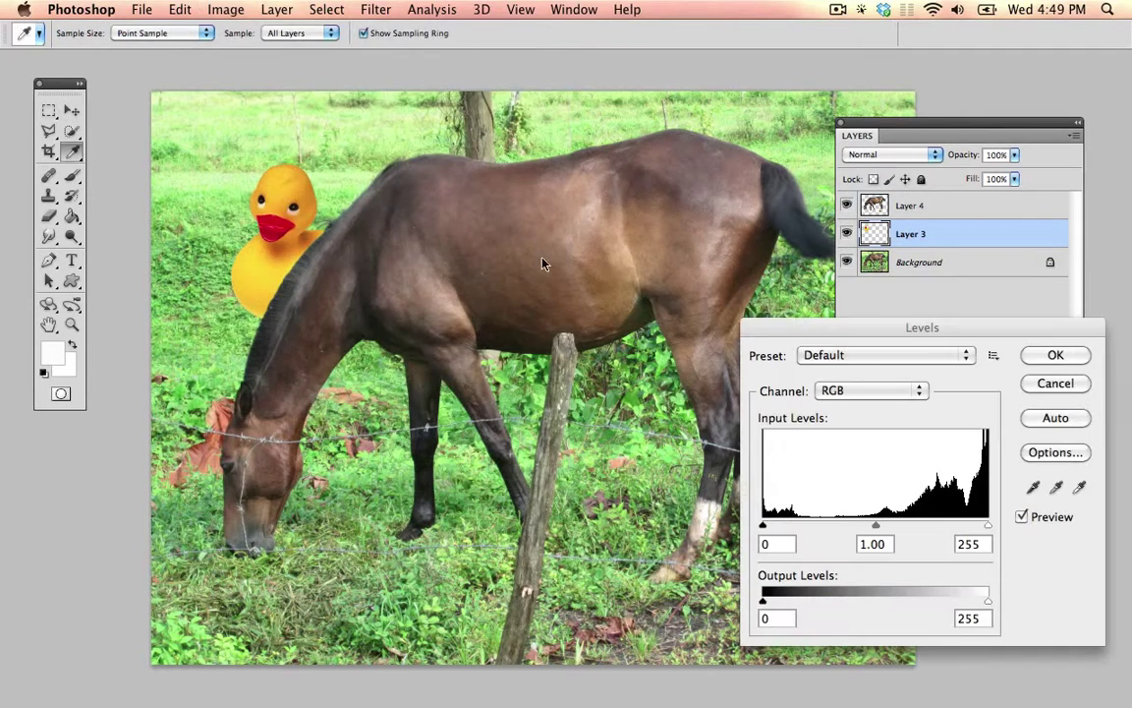
pyautogui.moveTo(860, 337); pyautogui.dragTo(823, 250)
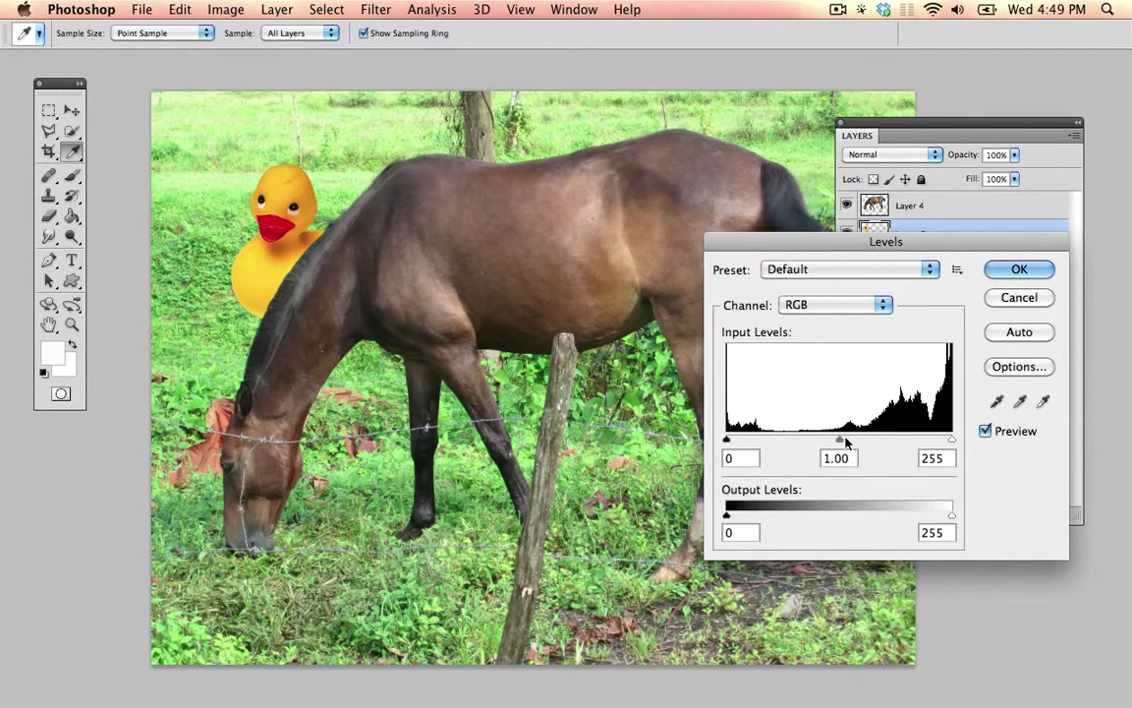
pyautogui.moveTo(878, 442); pyautogui.dragTo(815, 446)
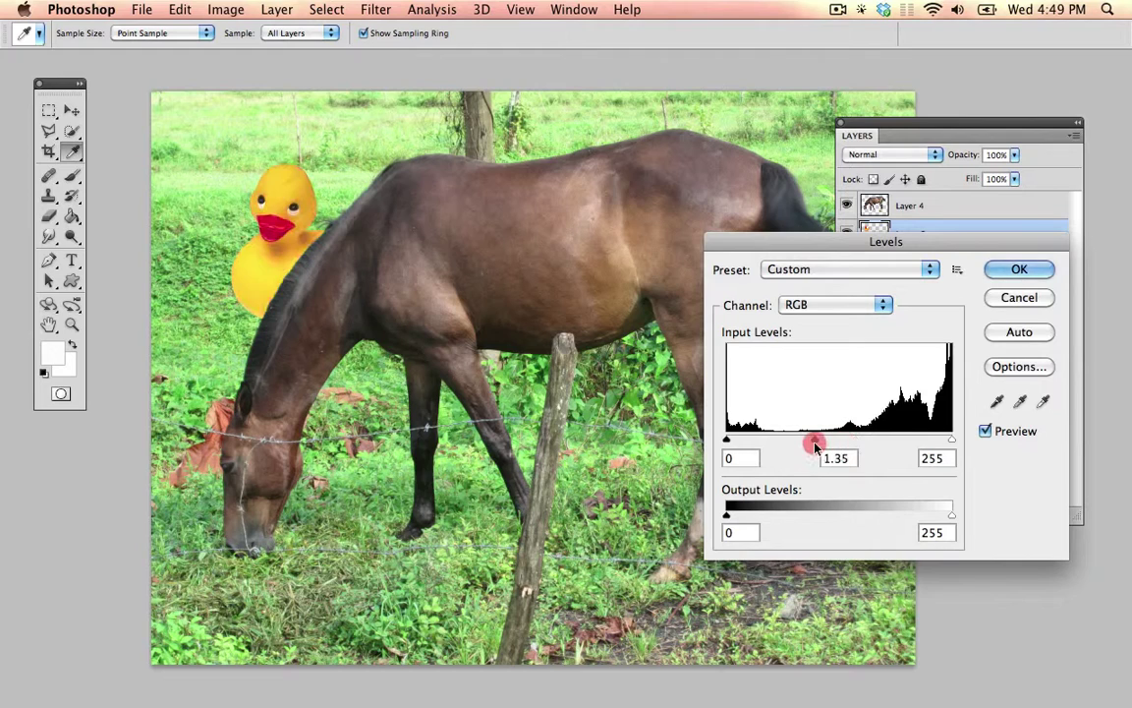
pyautogui.click(861, 308)
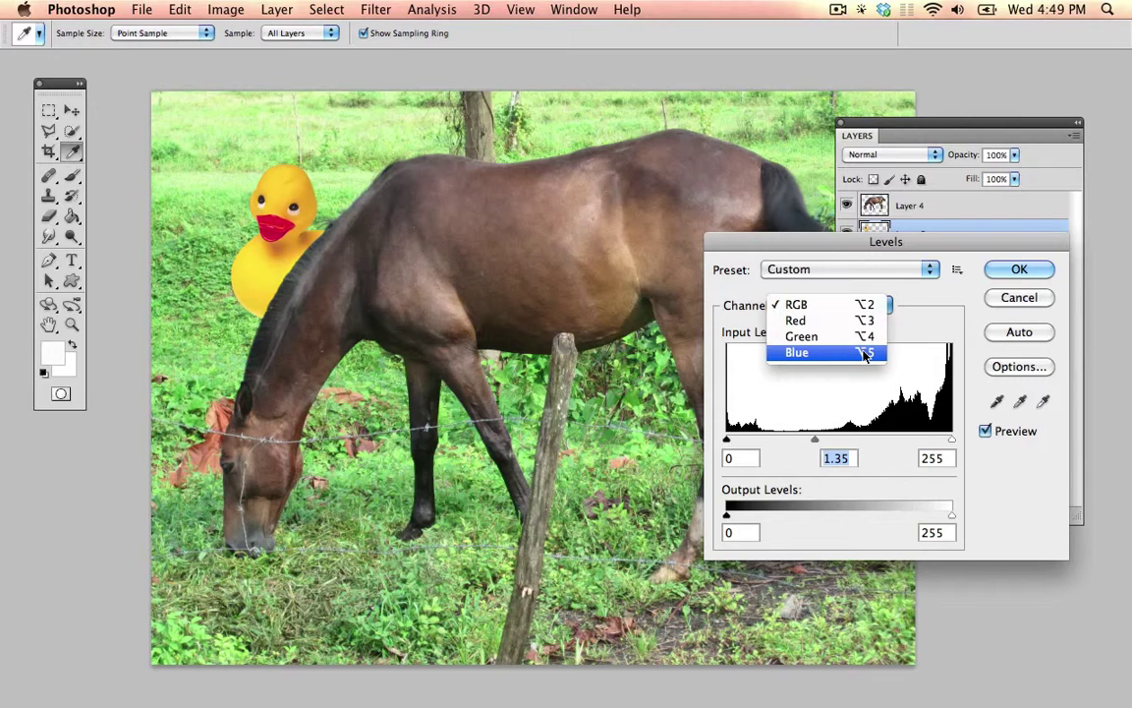
pyautogui.click(865, 353)
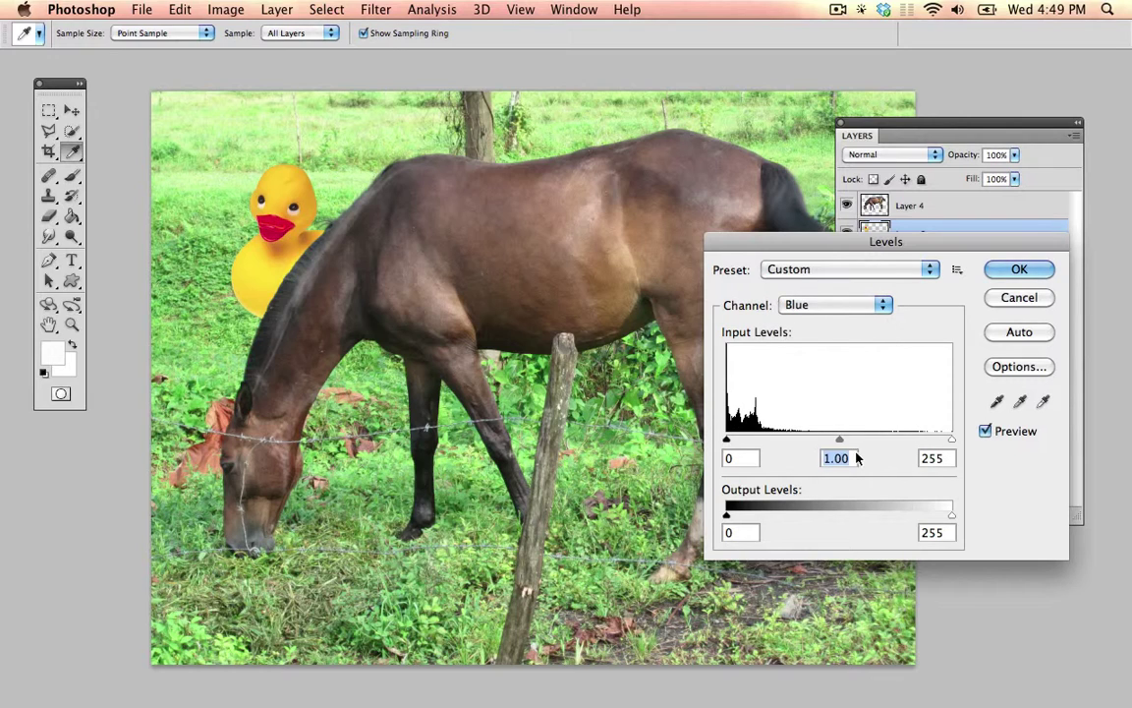
pyautogui.moveTo(840, 442); pyautogui.dragTo(871, 438)
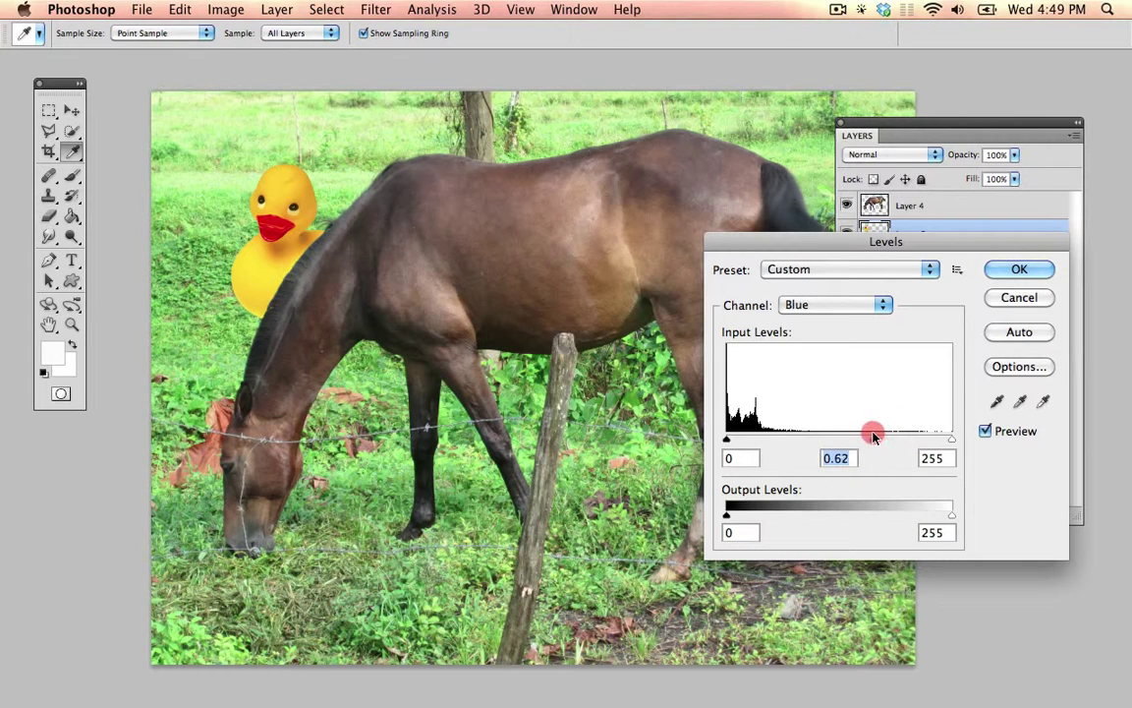
# Set the Levels midtone input to 1.15 for Green and 0.68 for Red, compare with the preview off, and apply.
pyautogui.click(836, 304)
pyautogui.click(834, 291)
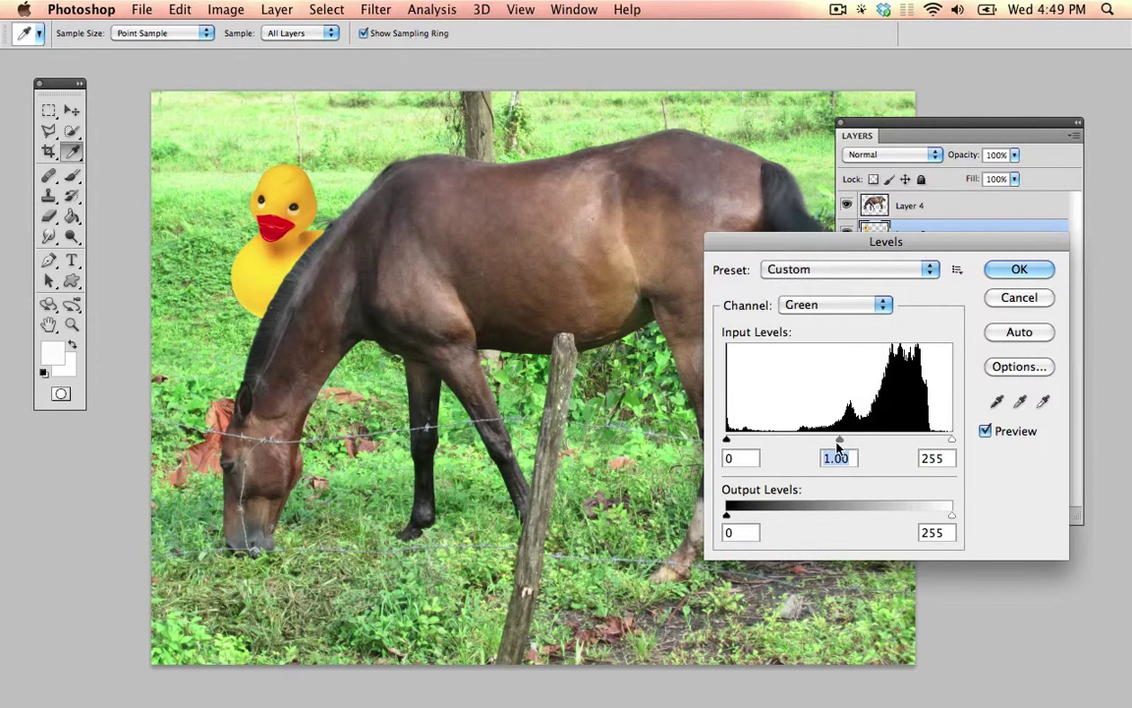
pyautogui.moveTo(844, 442)
pyautogui.mouseDown()
pyautogui.moveTo(860, 443)
pyautogui.moveTo(819, 443)
pyautogui.moveTo(833, 444)
pyautogui.mouseUp()
pyautogui.click(806, 305)
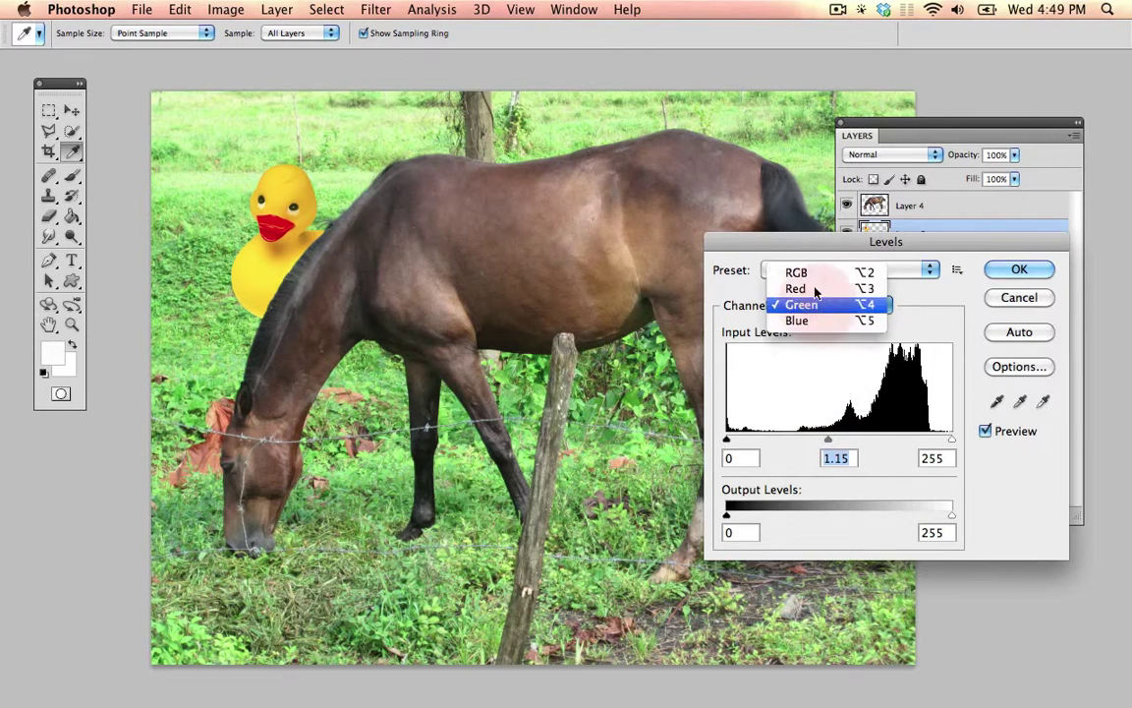
pyautogui.click(799, 288)
pyautogui.moveTo(838, 441); pyautogui.dragTo(867, 442)
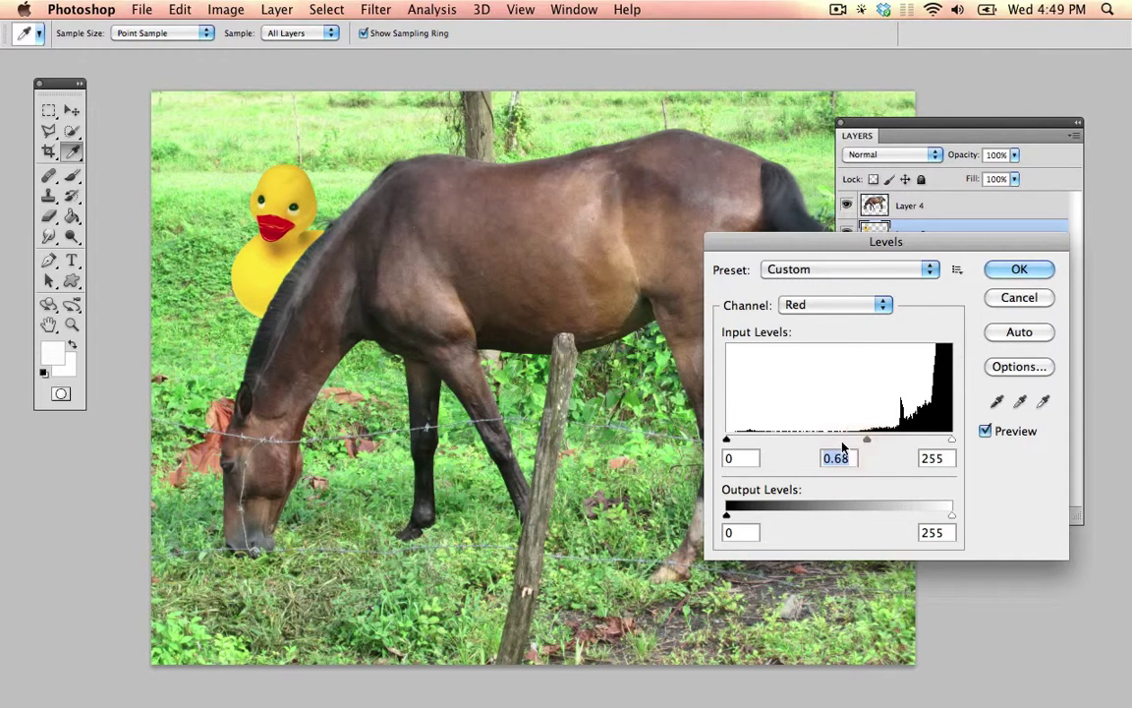
pyautogui.click(985, 432)
pyautogui.click(986, 431)
pyautogui.click(1015, 297)
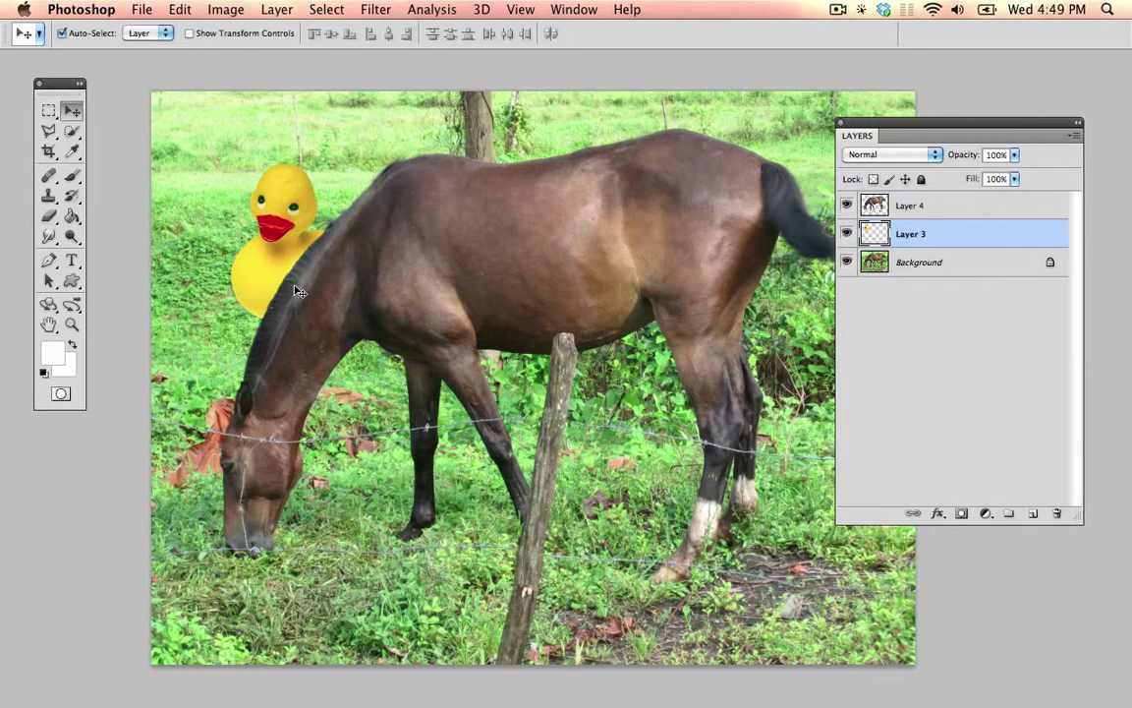
# Soften the duck's bottom edge with the Eraser at size 250 and shift the duck down along the horse's neck.
pyautogui.click(50, 217)
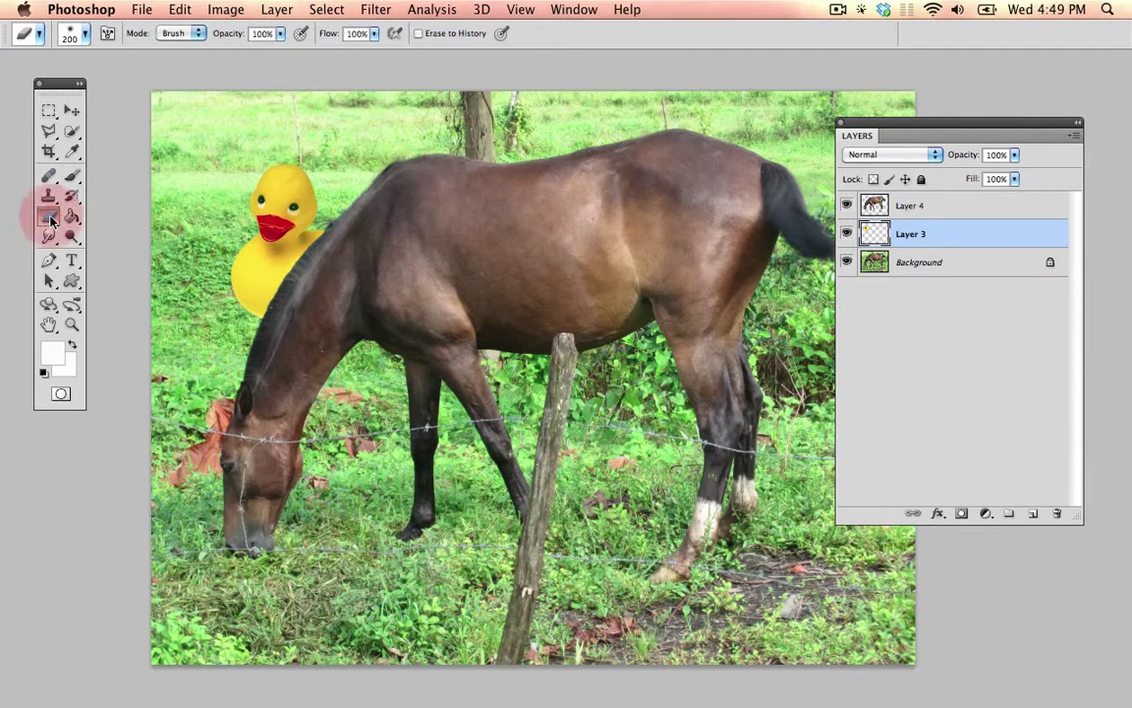
pyautogui.press(']')
pyautogui.press('[')
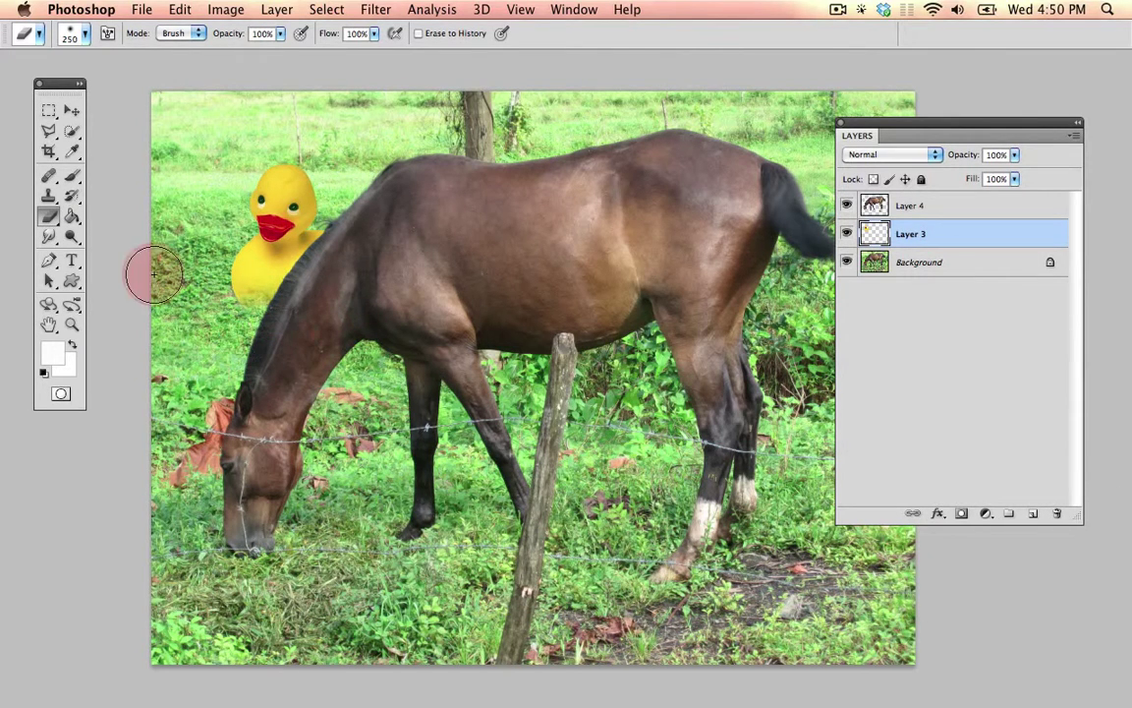
pyautogui.click(71, 112)
pyautogui.moveTo(298, 241); pyautogui.dragTo(281, 268)
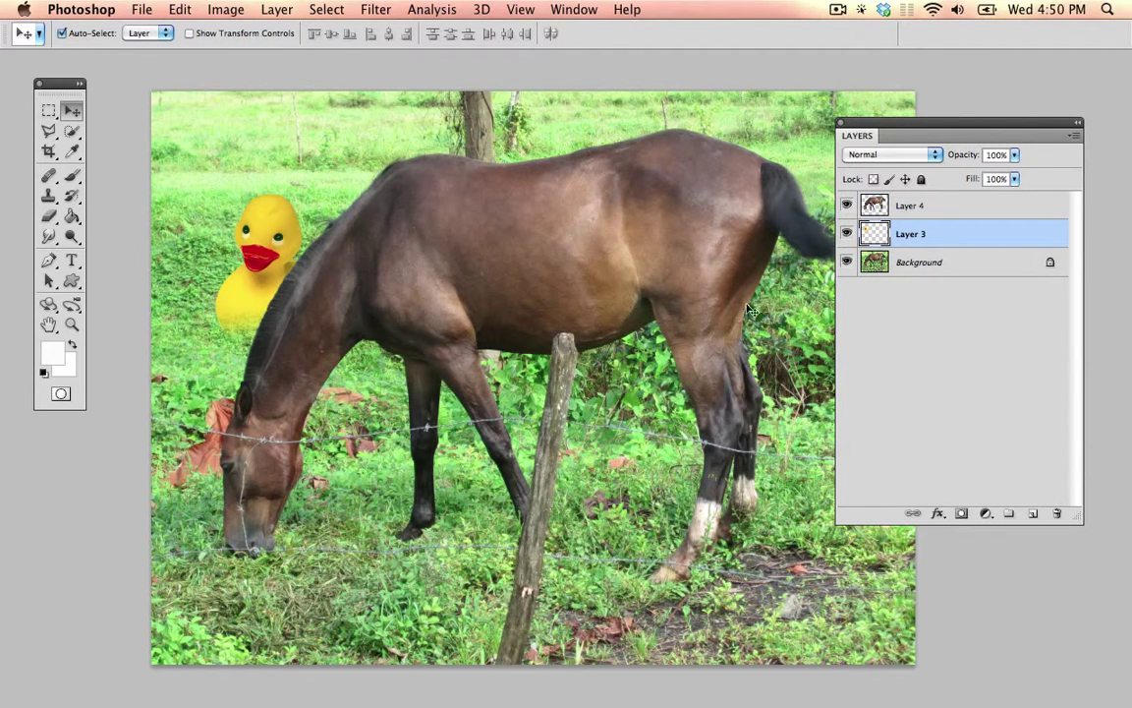
# On the horse layer, clone out the barbed wire at the outer edge of the far front leg with a size 100 Clone Stamp.
pyautogui.click(516, 363)
pyautogui.press('space')
pyautogui.moveTo(516, 363); pyautogui.dragTo(443, 285)
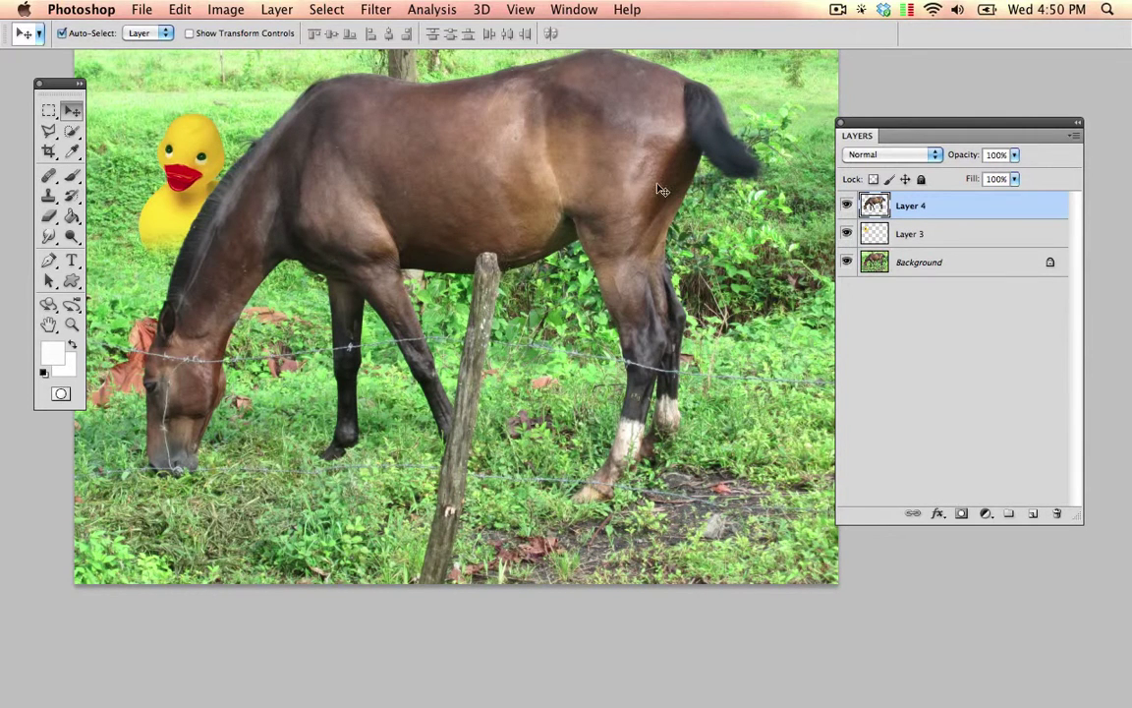
pyautogui.click(838, 9)
pyautogui.click(838, 9)
pyautogui.press('super+equal')
pyautogui.press('super+equal')
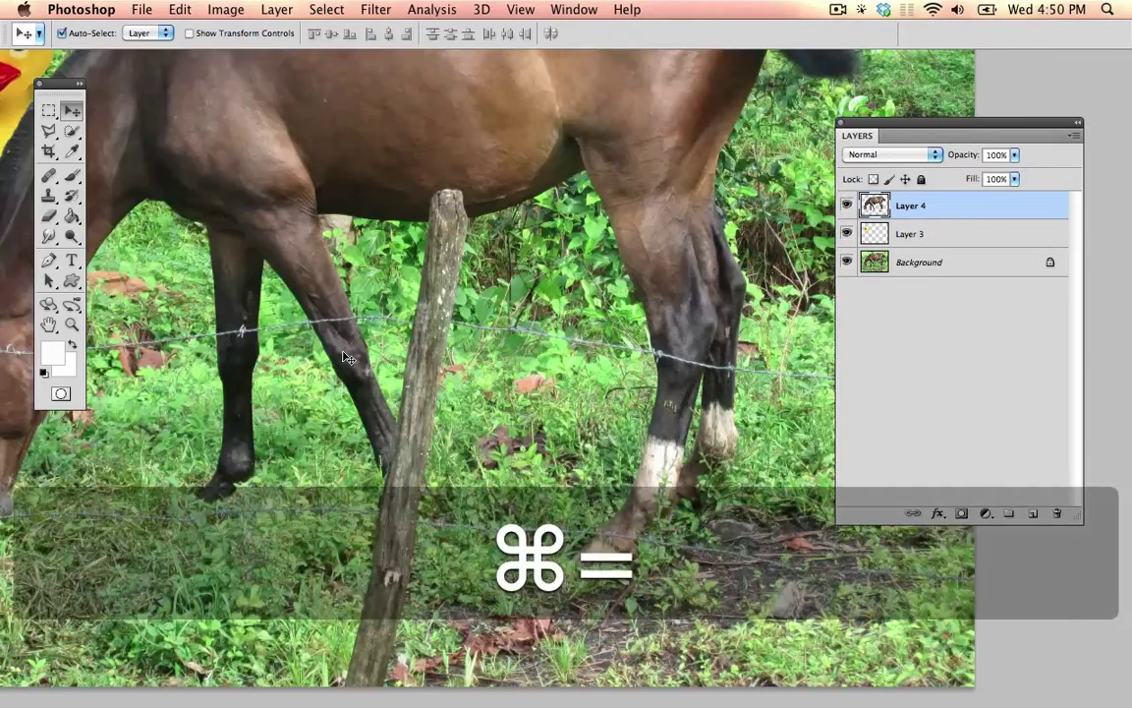
pyautogui.press('space')
pyautogui.moveTo(291, 309); pyautogui.dragTo(612, 381)
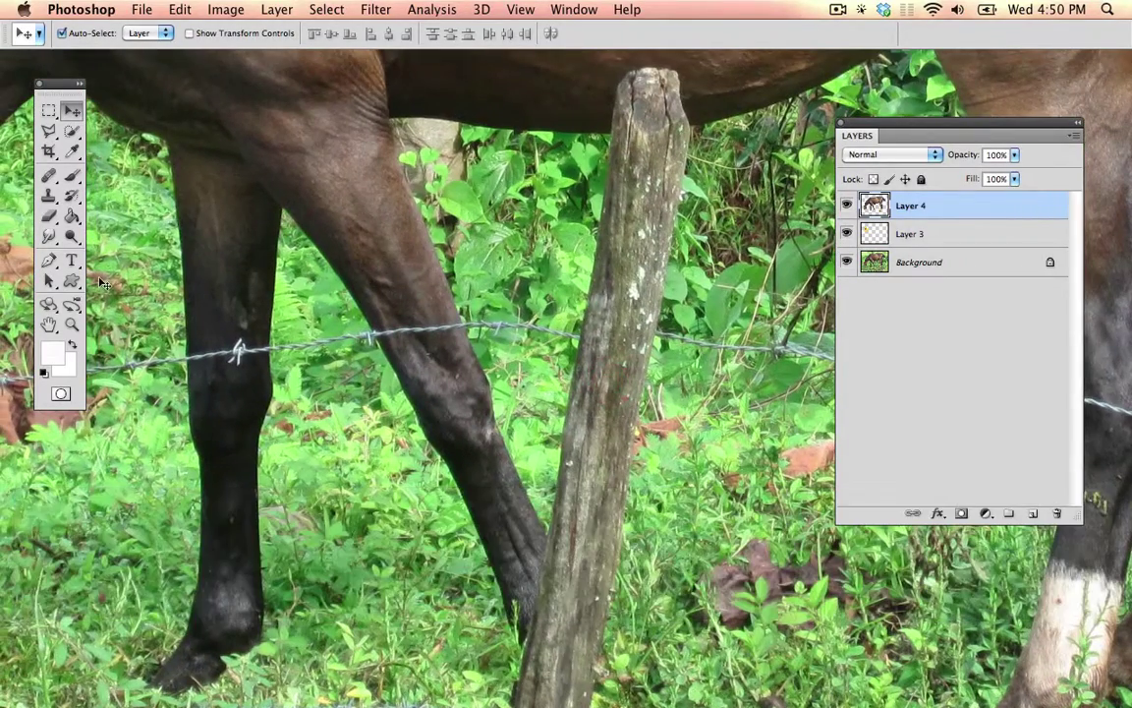
pyautogui.click(49, 197)
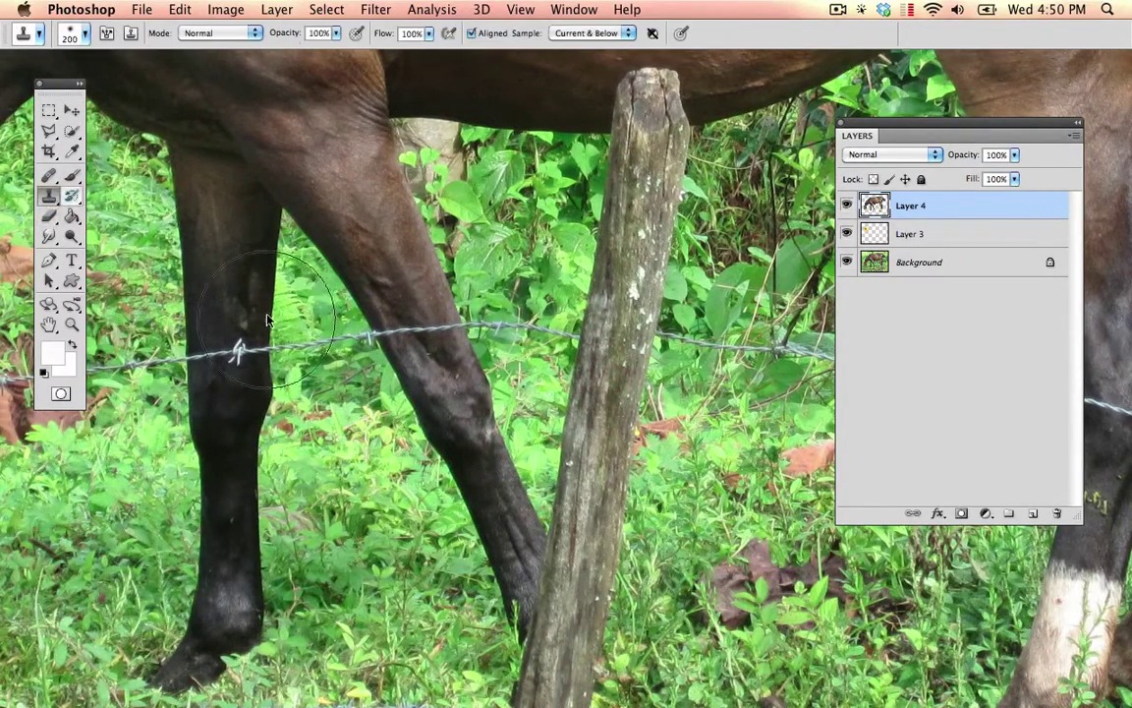
pyautogui.press('[')
pyautogui.press(']')
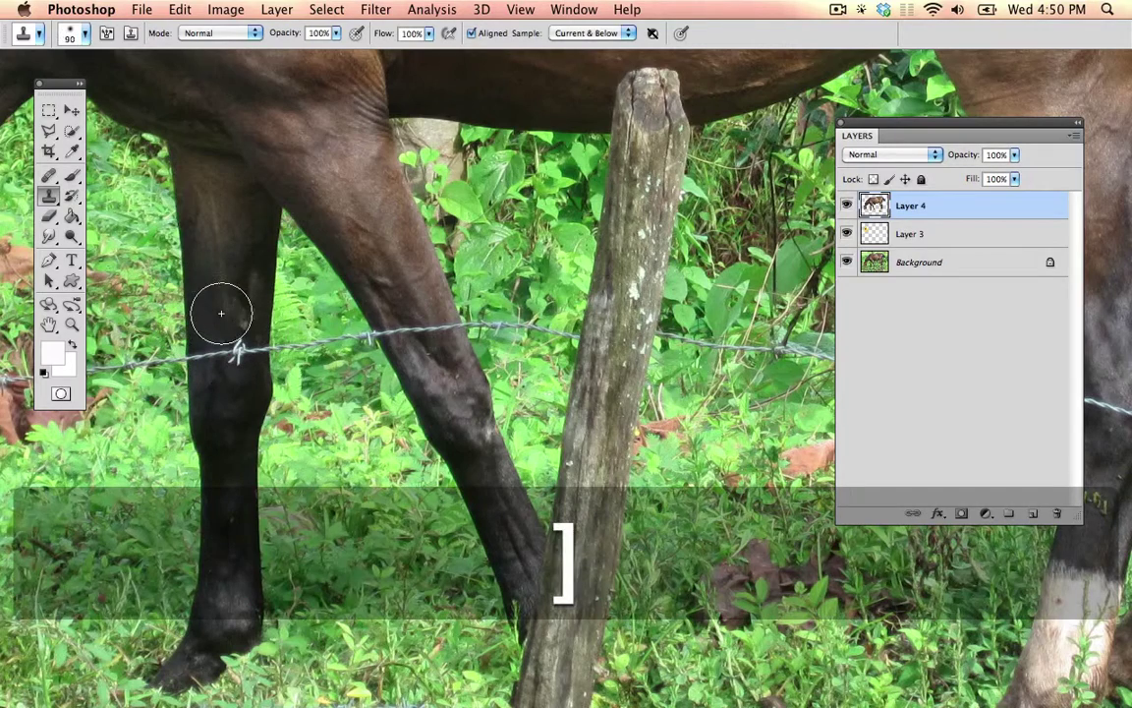
pyautogui.press('alt')
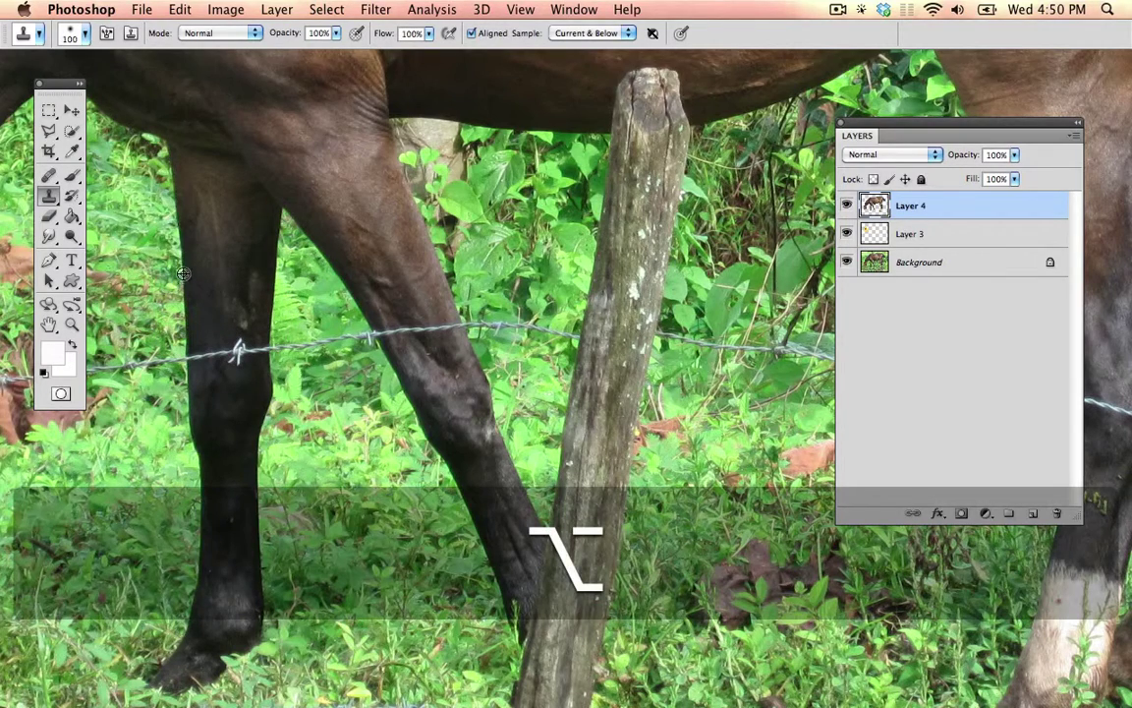
pyautogui.keyDown('alt'); pyautogui.click(183, 273); pyautogui.keyUp('alt')
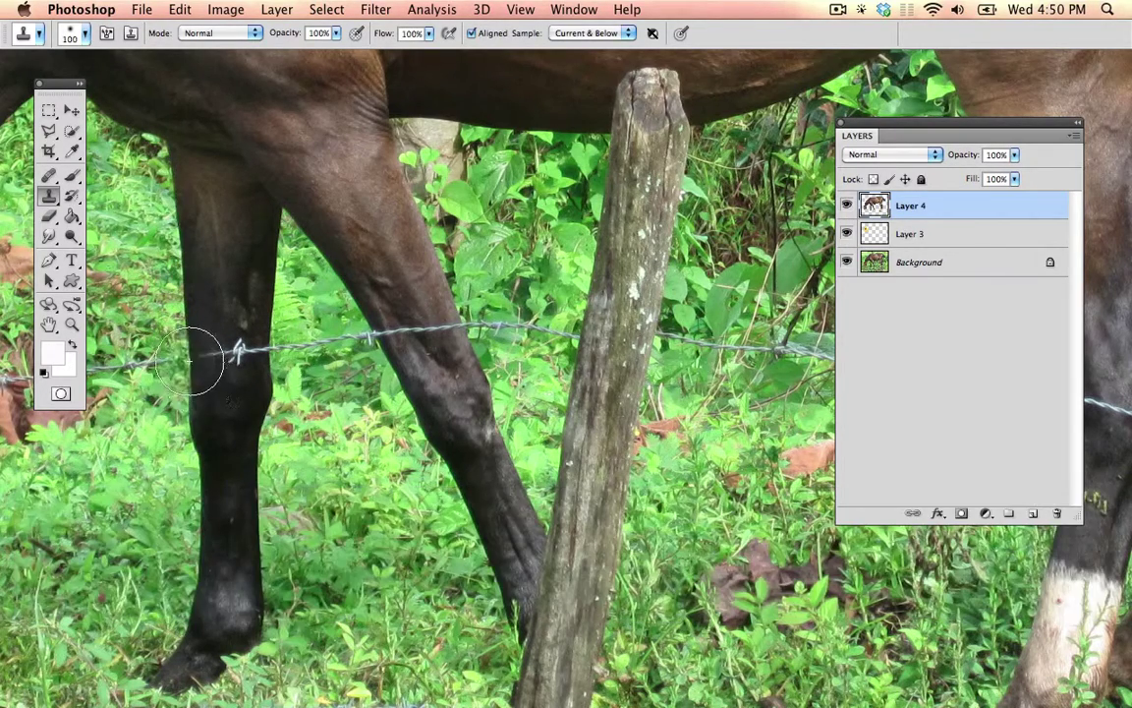
pyautogui.moveTo(186, 359); pyautogui.dragTo(207, 345)
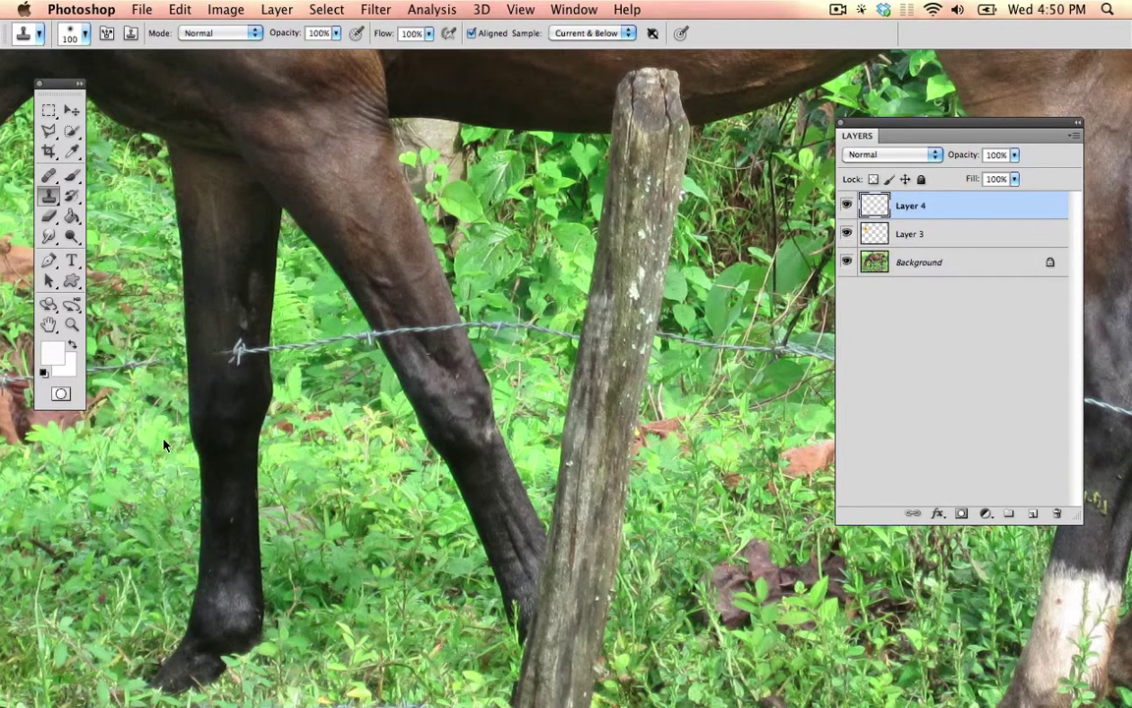
# Add a new layer above the horse and clone out the wire crossing the near front leg with a size 60 brush.
pyautogui.click(1035, 514)
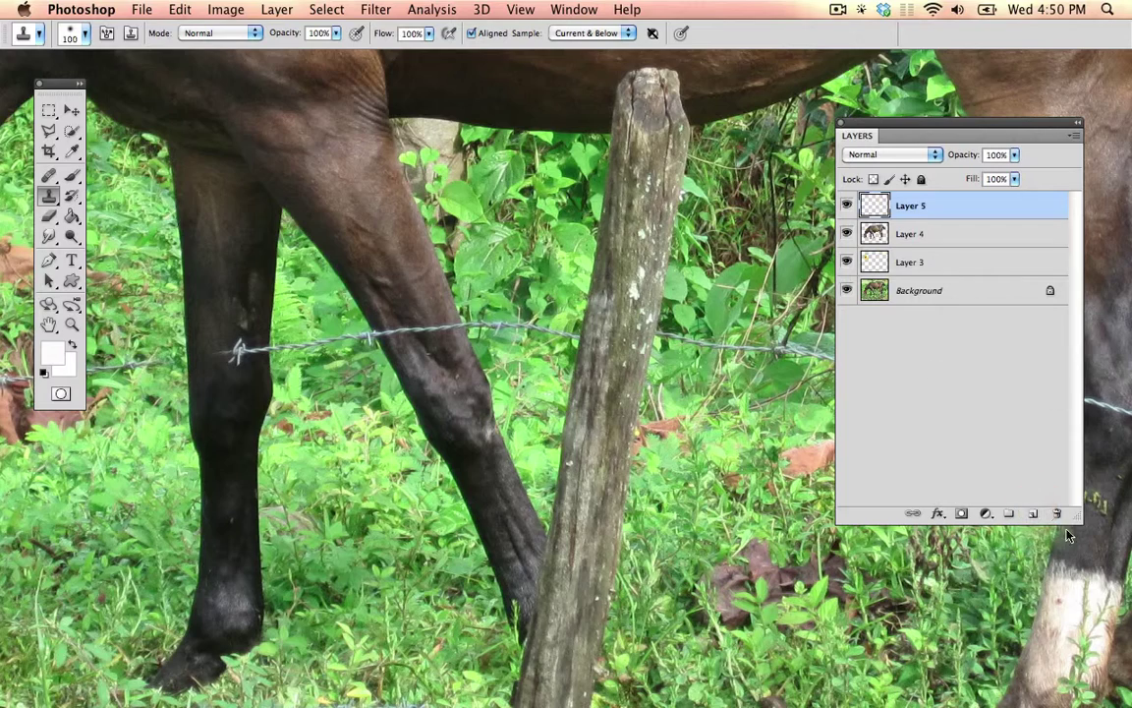
pyautogui.press('[')
pyautogui.press('[')
pyautogui.press('[')
pyautogui.press('[')
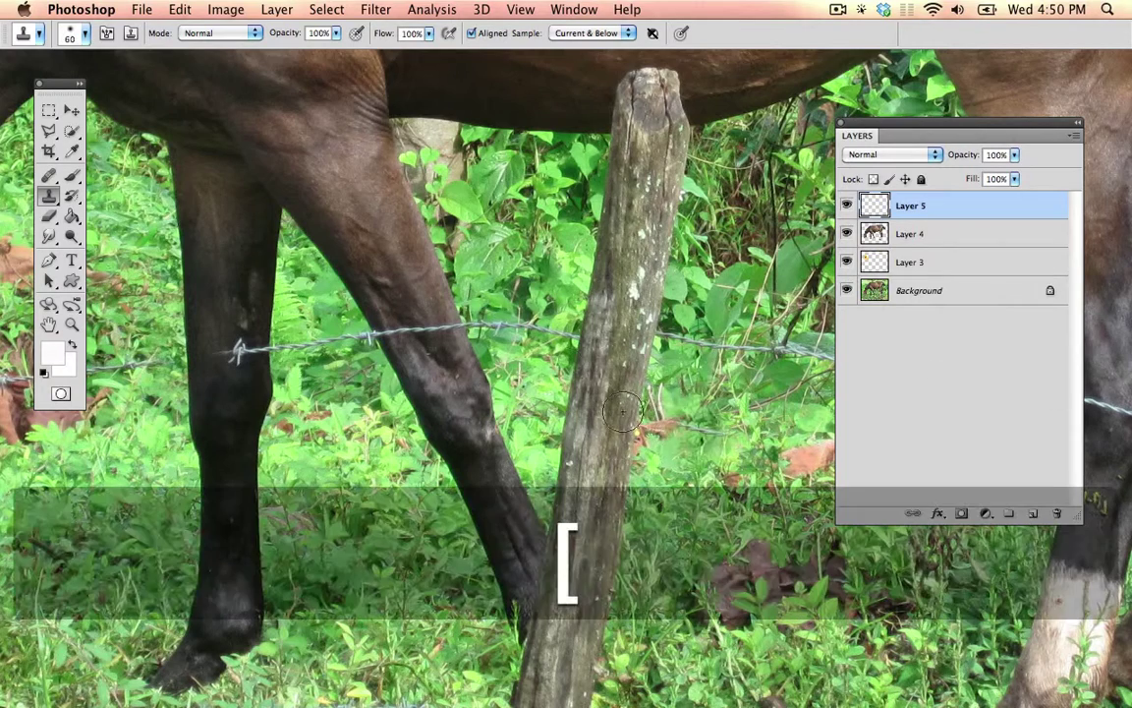
pyautogui.keyDown('alt'); pyautogui.click(444, 278); pyautogui.keyUp('alt')
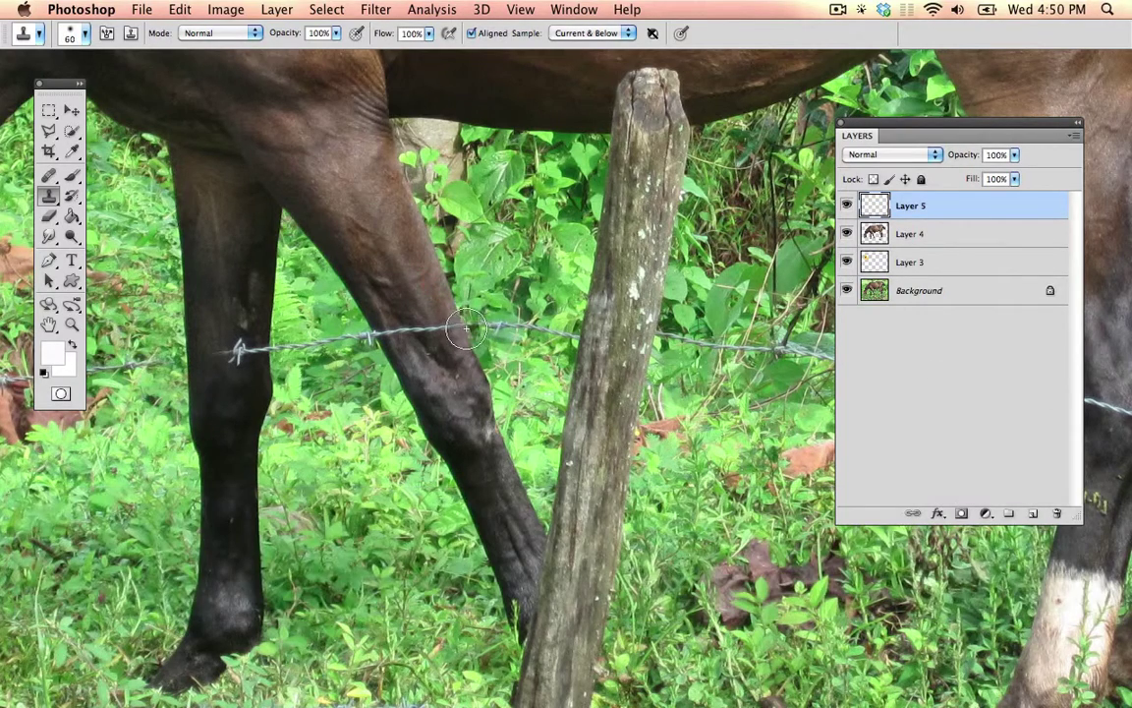
pyautogui.moveTo(436, 326); pyautogui.dragTo(413, 335)
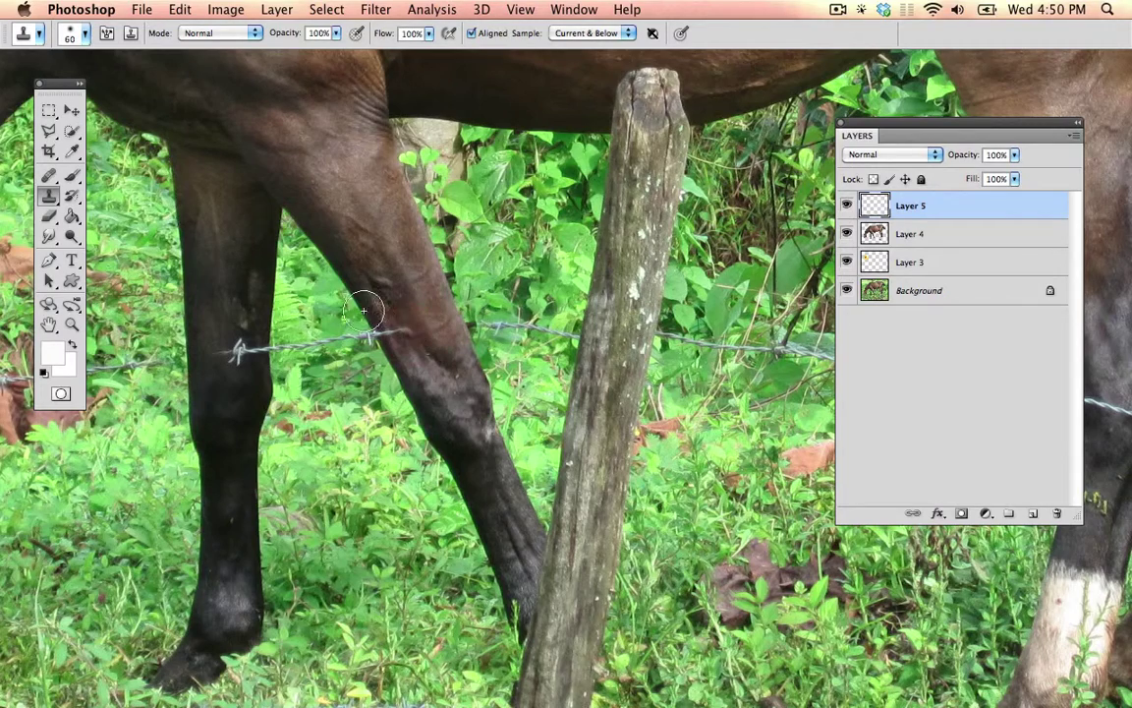
pyautogui.press('alt')
pyautogui.click(381, 334)
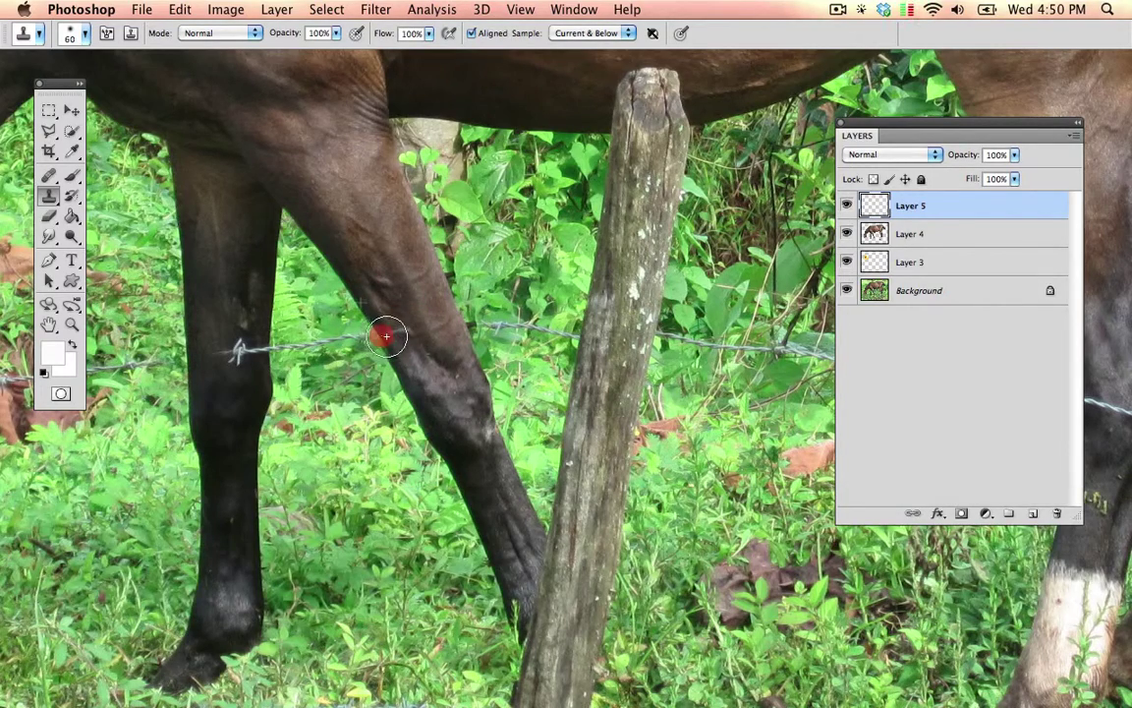
# Clone out the wire beside the far front leg and the barb knot across that leg.
pyautogui.press('alt')
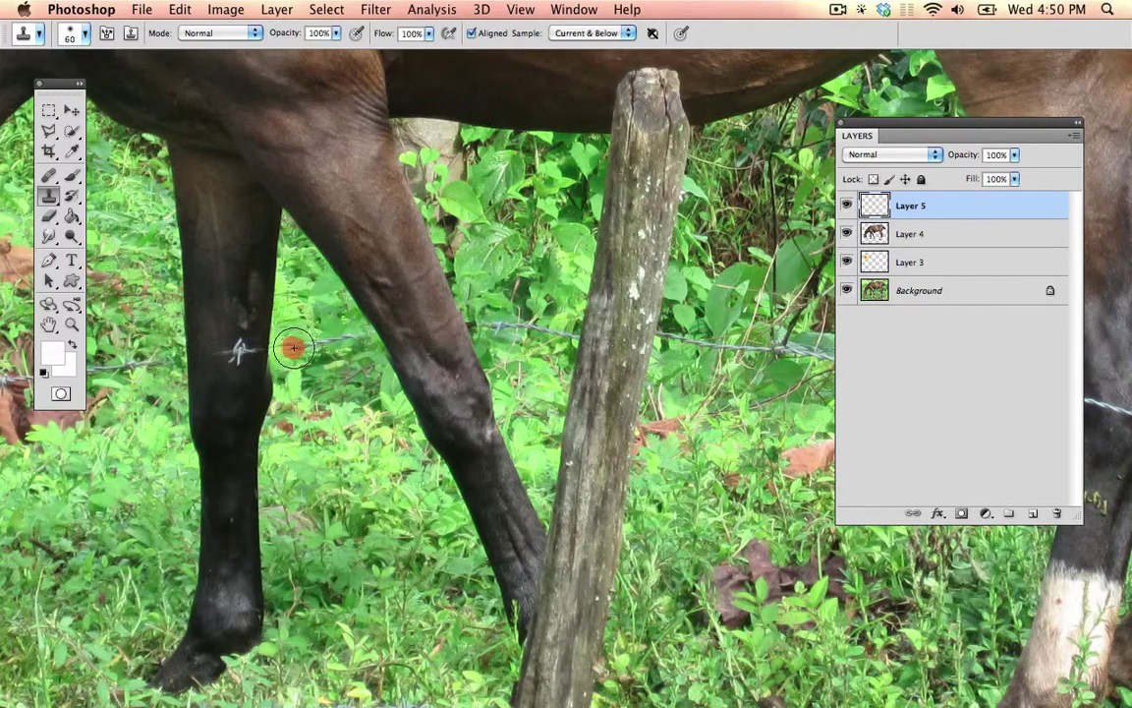
pyautogui.press('alt')
pyautogui.click(239, 350)
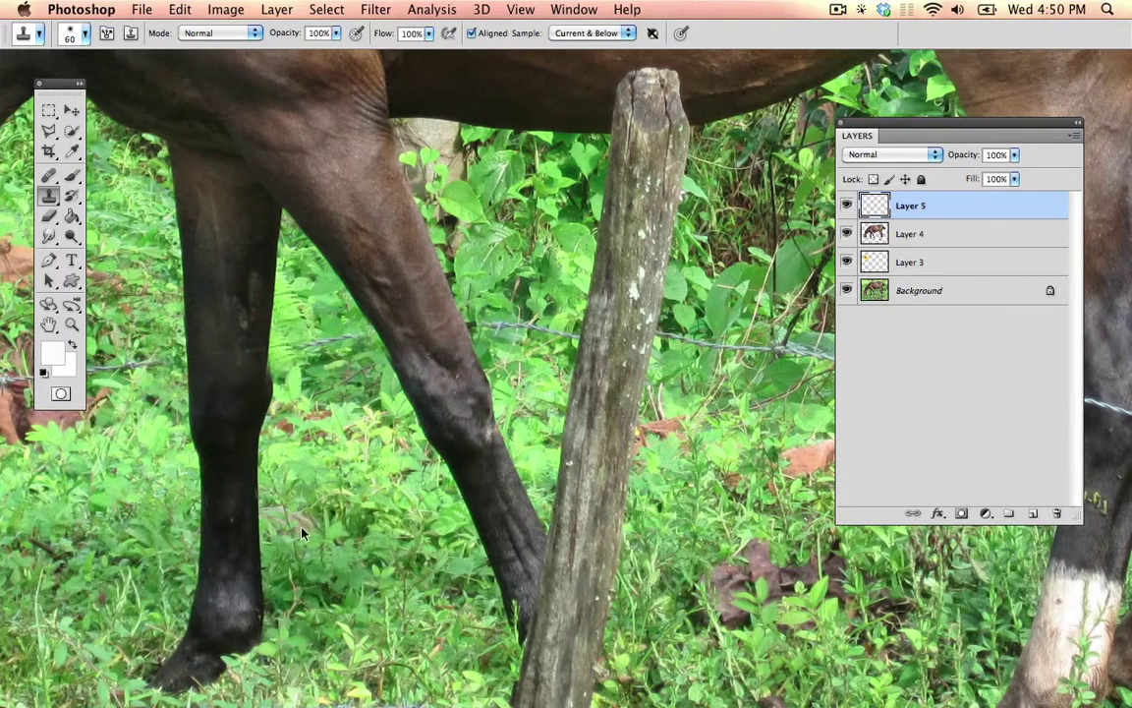
pyautogui.keyDown('alt'); pyautogui.click(236, 342); pyautogui.keyUp('alt')
# Hide the duck, horse and Background layers to inspect the cloned patches on the new layer by themselves.
pyautogui.press('space')
pyautogui.moveTo(239, 399); pyautogui.dragTo(108, 445)
pyautogui.moveTo(495, 322); pyautogui.dragTo(130, 237)
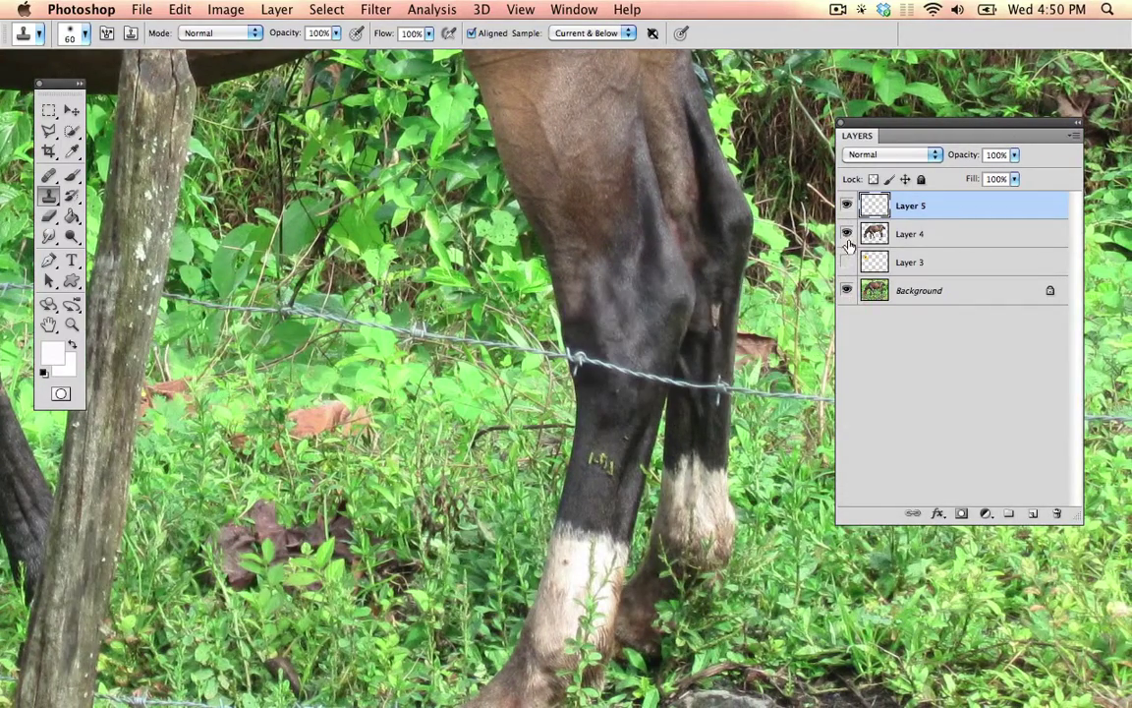
pyautogui.click(847, 291)
pyautogui.press('space')
pyautogui.moveTo(538, 331); pyautogui.dragTo(784, 324)
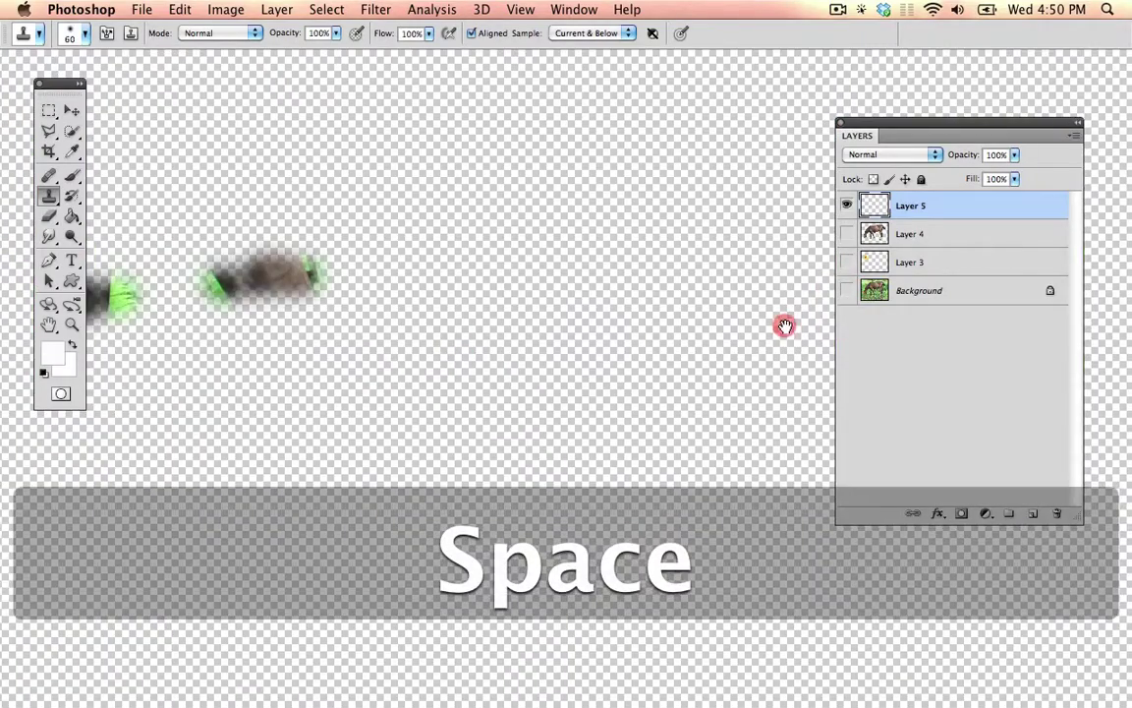
pyautogui.moveTo(433, 351); pyautogui.dragTo(602, 350)
pyautogui.moveTo(486, 352); pyautogui.dragTo(594, 355)
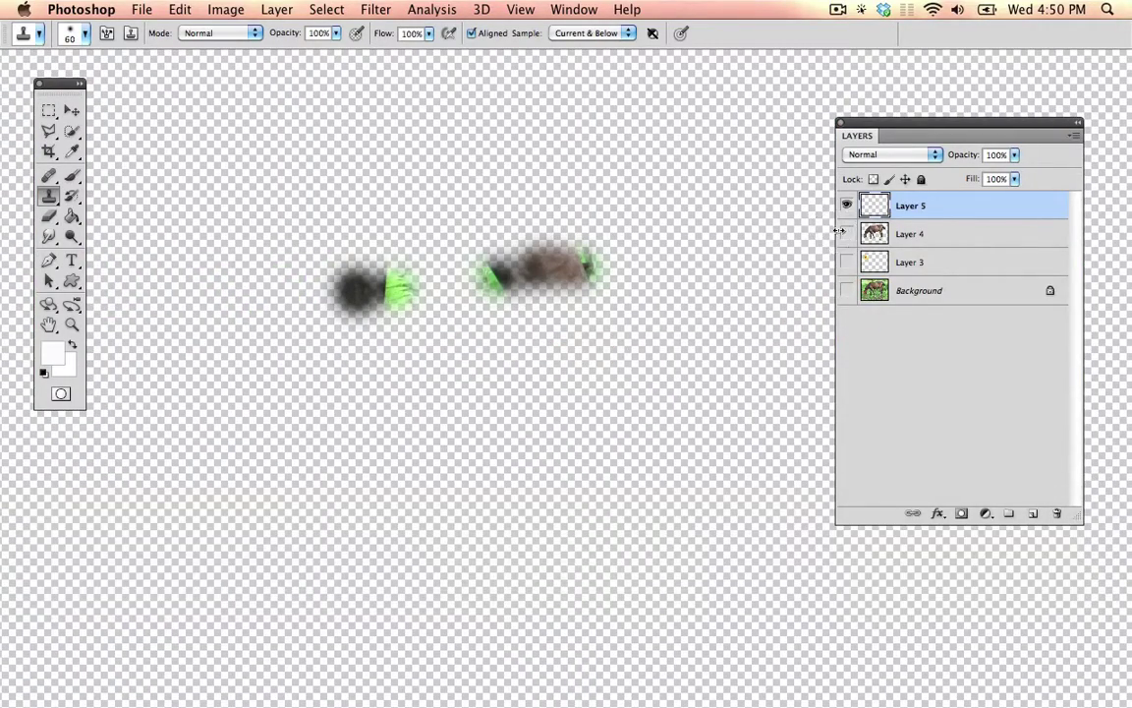
# Show the duck, horse and Background layers again beneath the retouching layer.
pyautogui.click(847, 291)
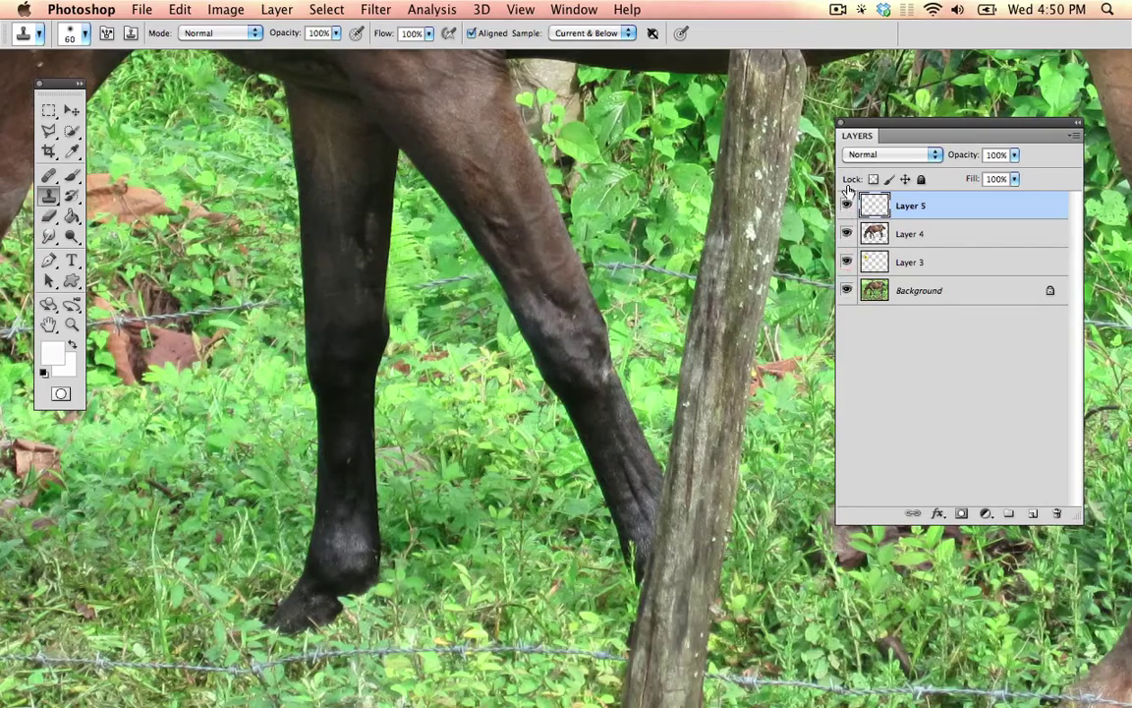
pyautogui.press('space')
pyautogui.moveTo(594, 222); pyautogui.dragTo(374, 221)
pyautogui.press('alt')
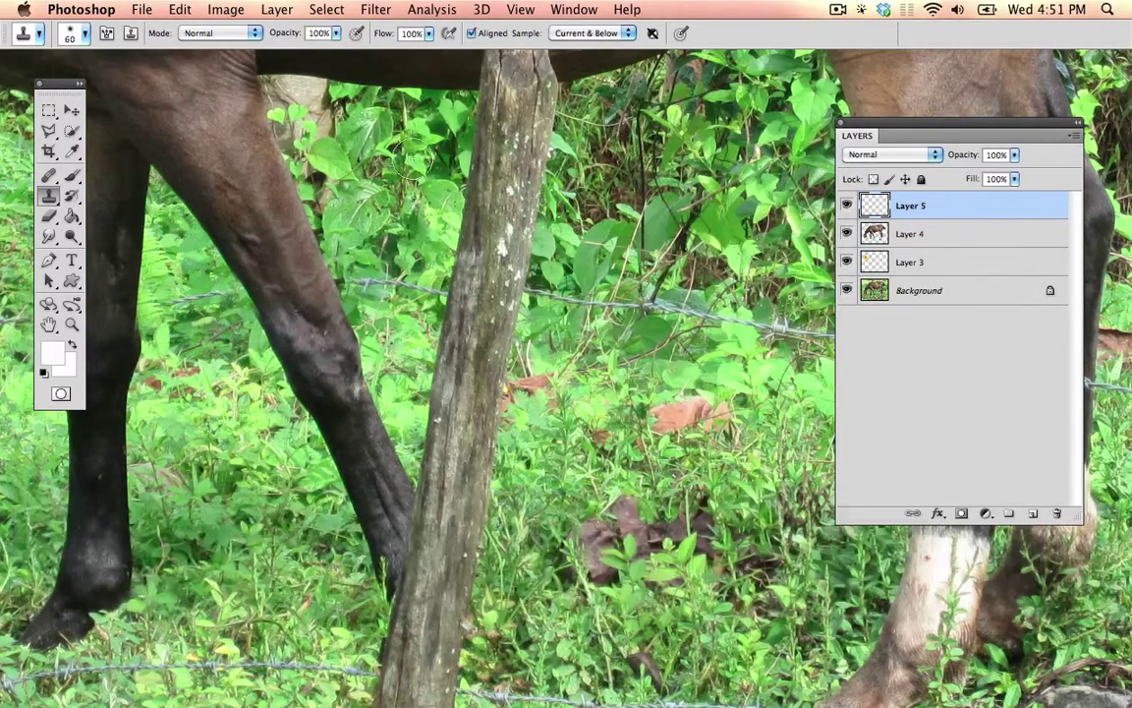
# Clone a patch of foliage over the upper part of the near front leg on the retouching layer.
pyautogui.press('alt')
pyautogui.keyDown('alt'); pyautogui.click(377, 139); pyautogui.keyUp('alt')
pyautogui.moveTo(280, 162)
pyautogui.mouseDown()
pyautogui.moveTo(253, 214)
pyautogui.moveTo(282, 172)
pyautogui.moveTo(299, 242)
pyautogui.mouseUp()
pyautogui.press('super+z')
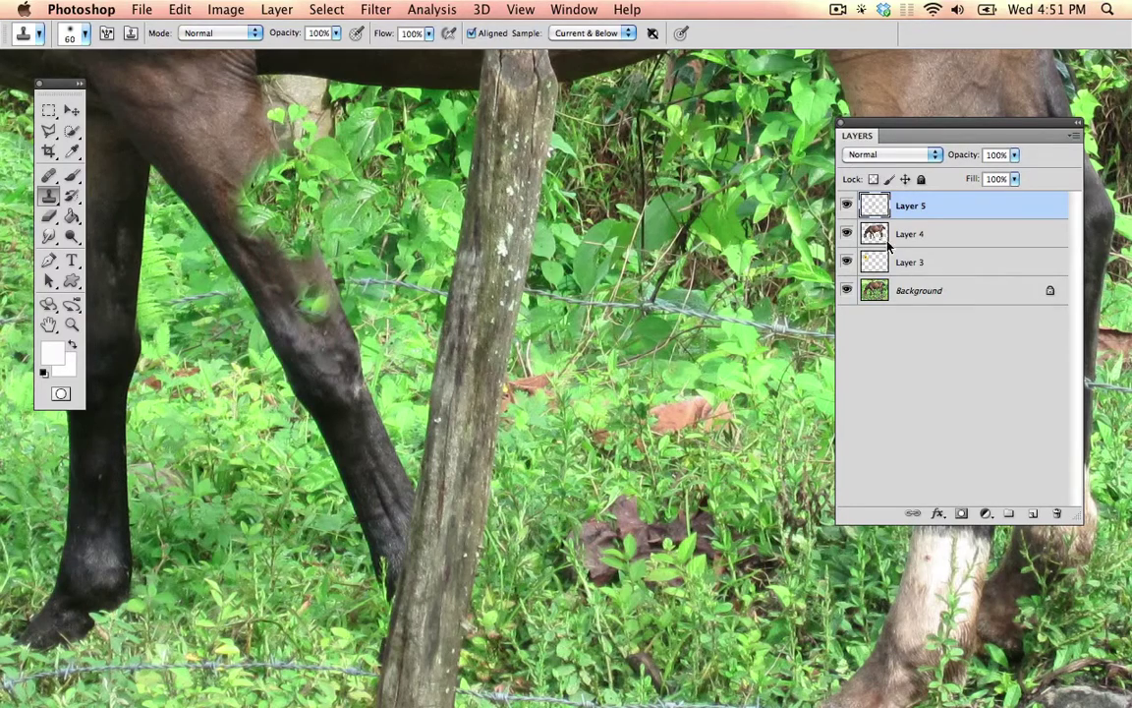
pyautogui.press('super+z')
# Inspect the foliage patch with the other layers hidden and erase it from the retouching layer.
pyautogui.click(847, 291)
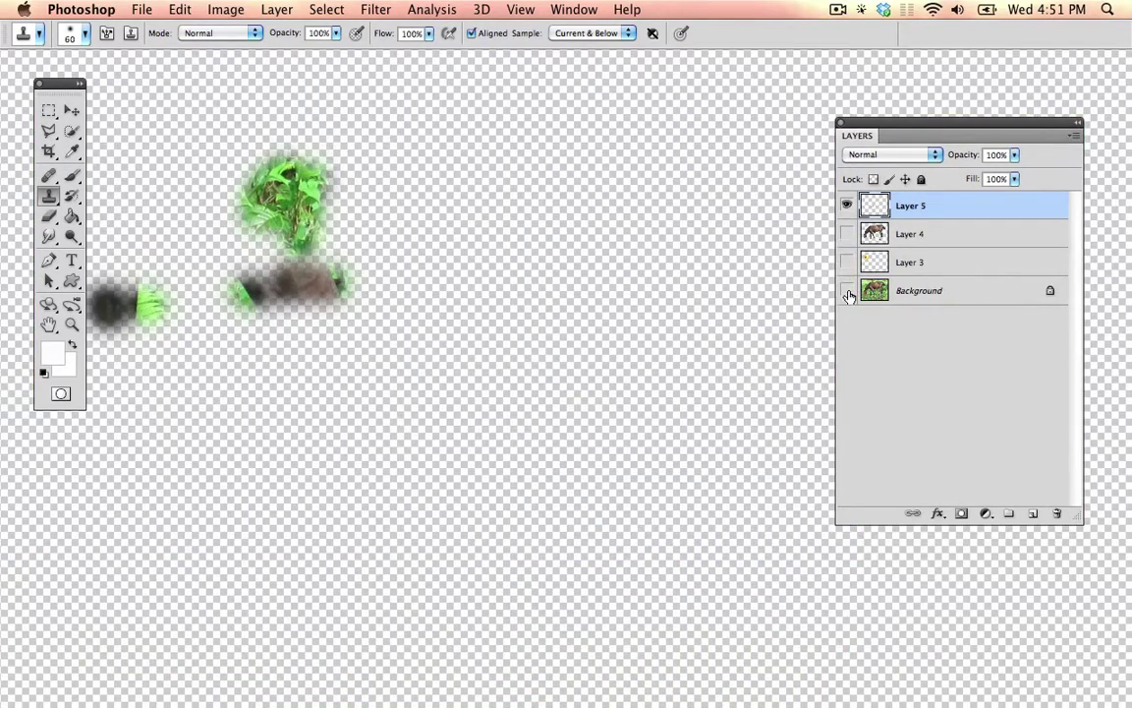
pyautogui.click(844, 225)
pyautogui.press('e')
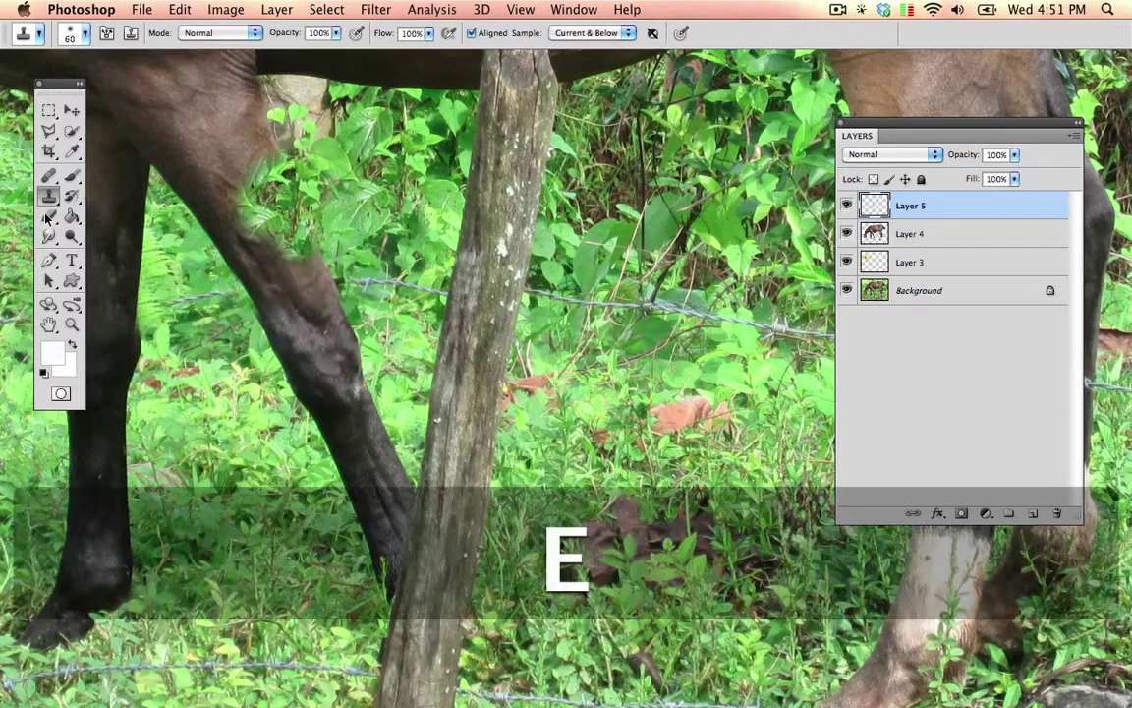
pyautogui.press('[')
pyautogui.moveTo(276, 192)
pyautogui.mouseDown()
pyautogui.moveTo(280, 155)
pyautogui.moveTo(291, 222)
pyautogui.mouseUp()
# Clone out the barb knot at the front edge of the near hind leg with the Clone Stamp.
pyautogui.press('s')
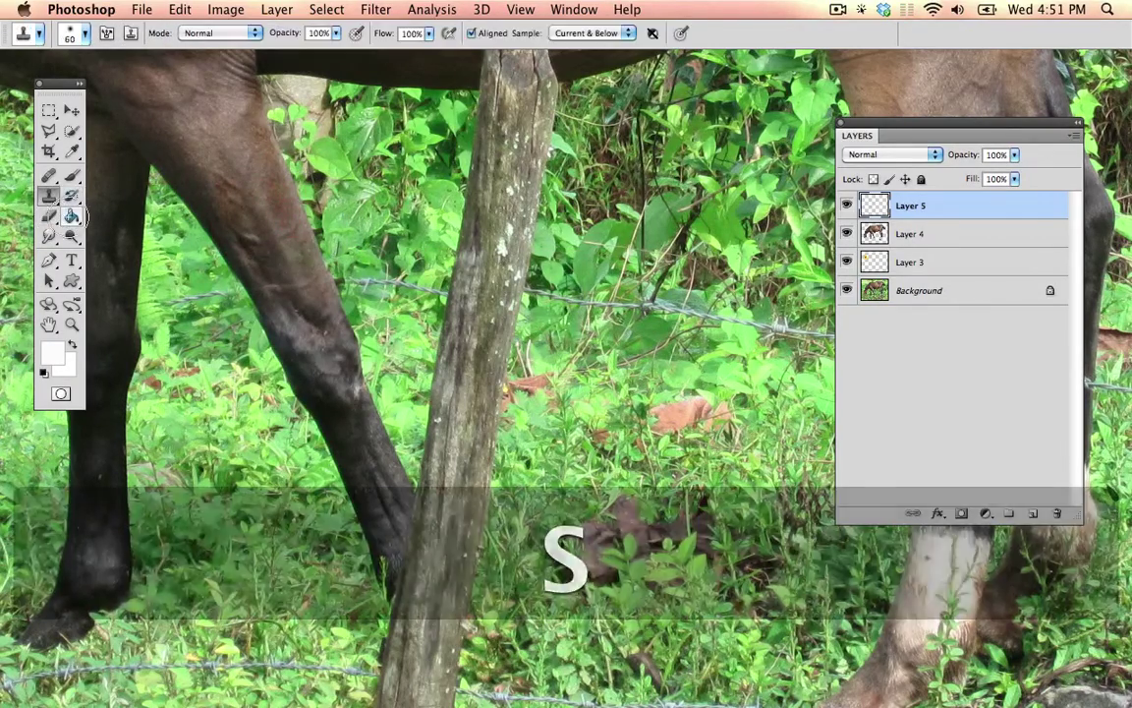
pyautogui.moveTo(597, 249); pyautogui.dragTo(253, 298)
pyautogui.press('alt')
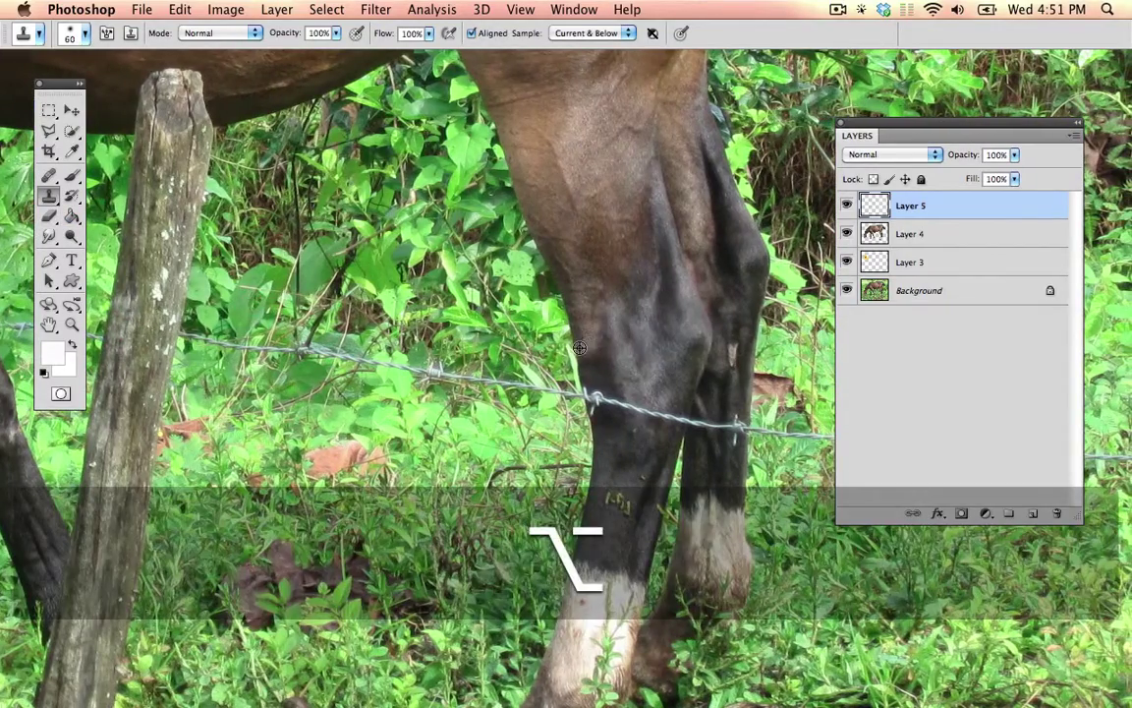
pyautogui.keyDown('alt'); pyautogui.click(577, 348); pyautogui.keyUp('alt')
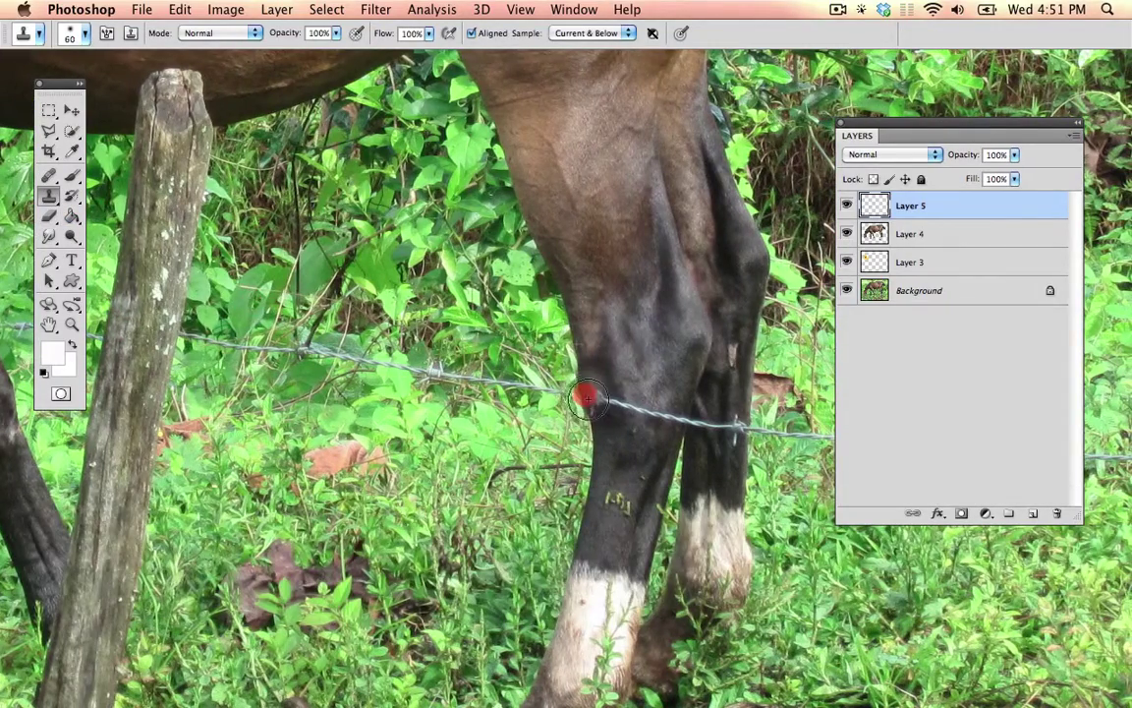
# Compare the current image with the retouched horse in 4 HorseyFixer_v02.psd.
pyautogui.press('super+minus')
pyautogui.press('super+minus')
pyautogui.press('super+minus')
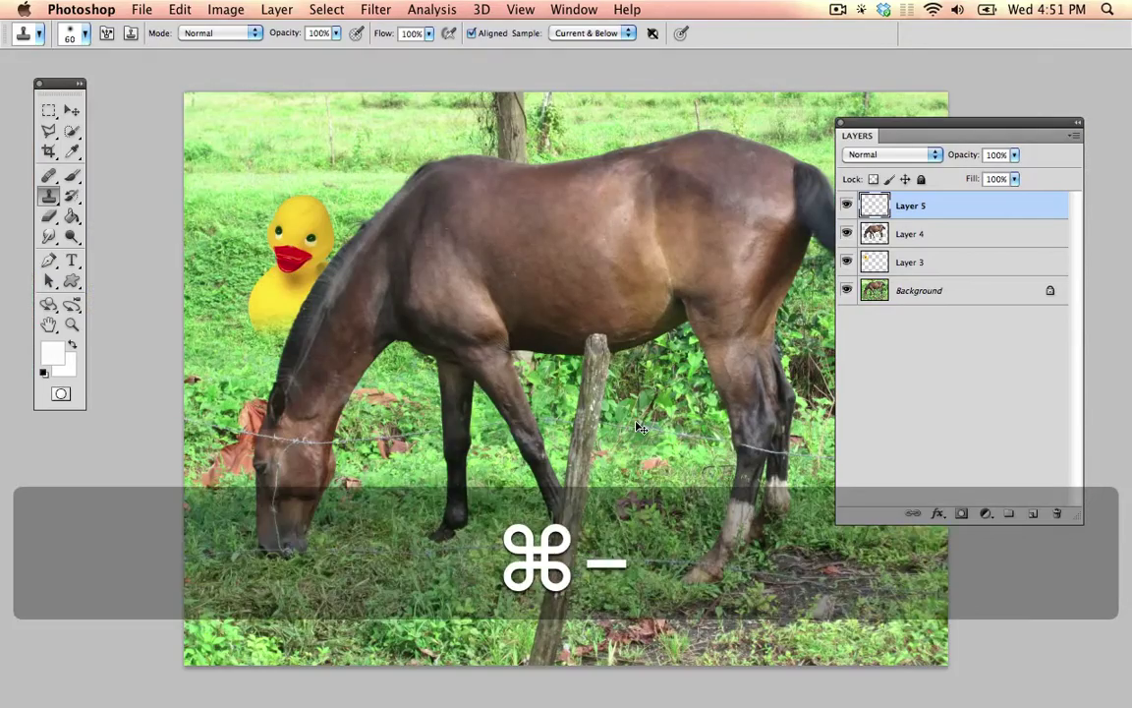
pyautogui.press('super+grave')
pyautogui.press('super+grave')
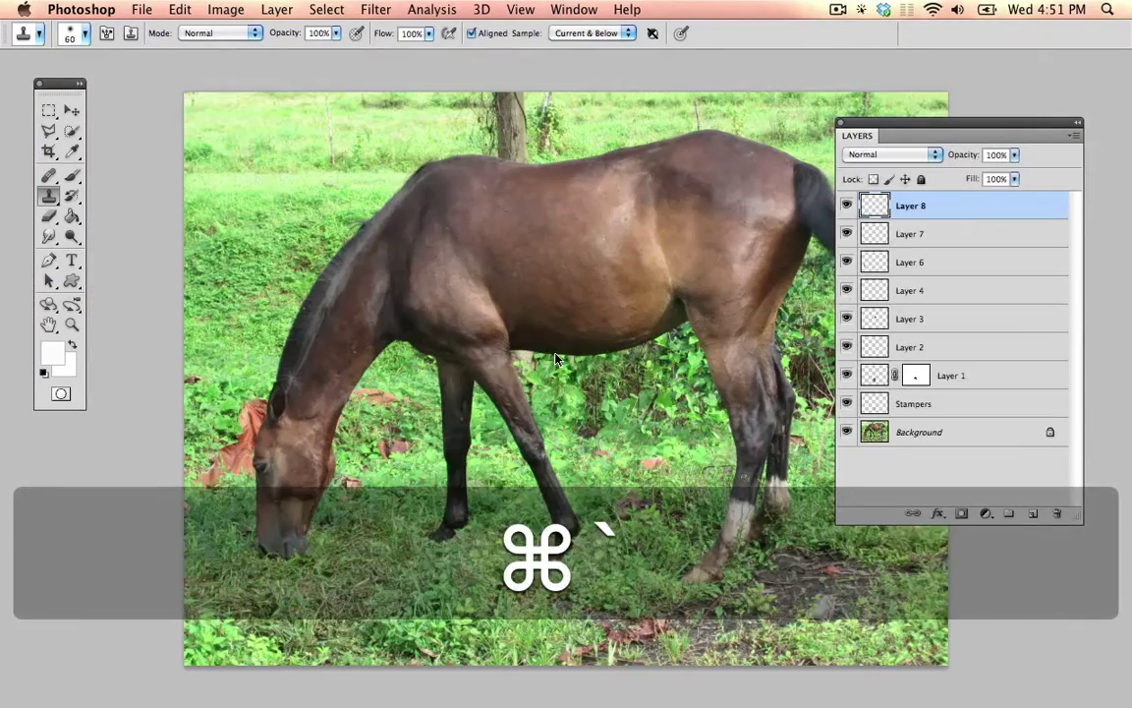
pyautogui.moveTo(688, 347); pyautogui.dragTo(589, 288)
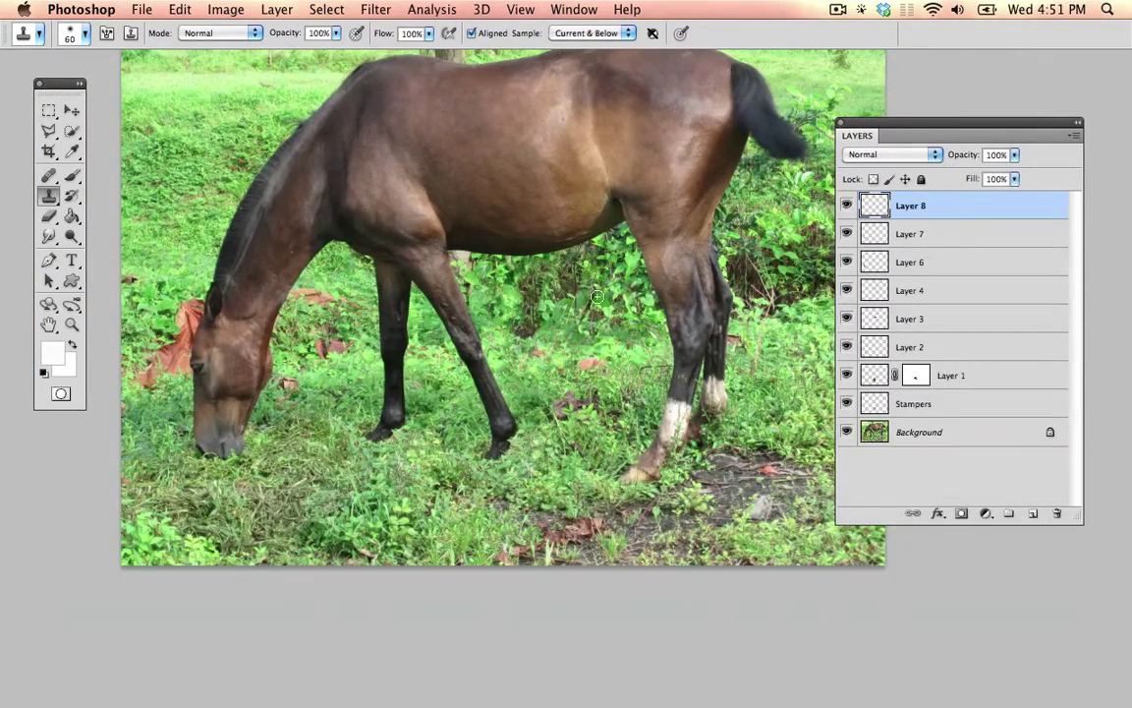
pyautogui.moveTo(561, 233); pyautogui.dragTo(559, 284)
pyautogui.press('super+grave')
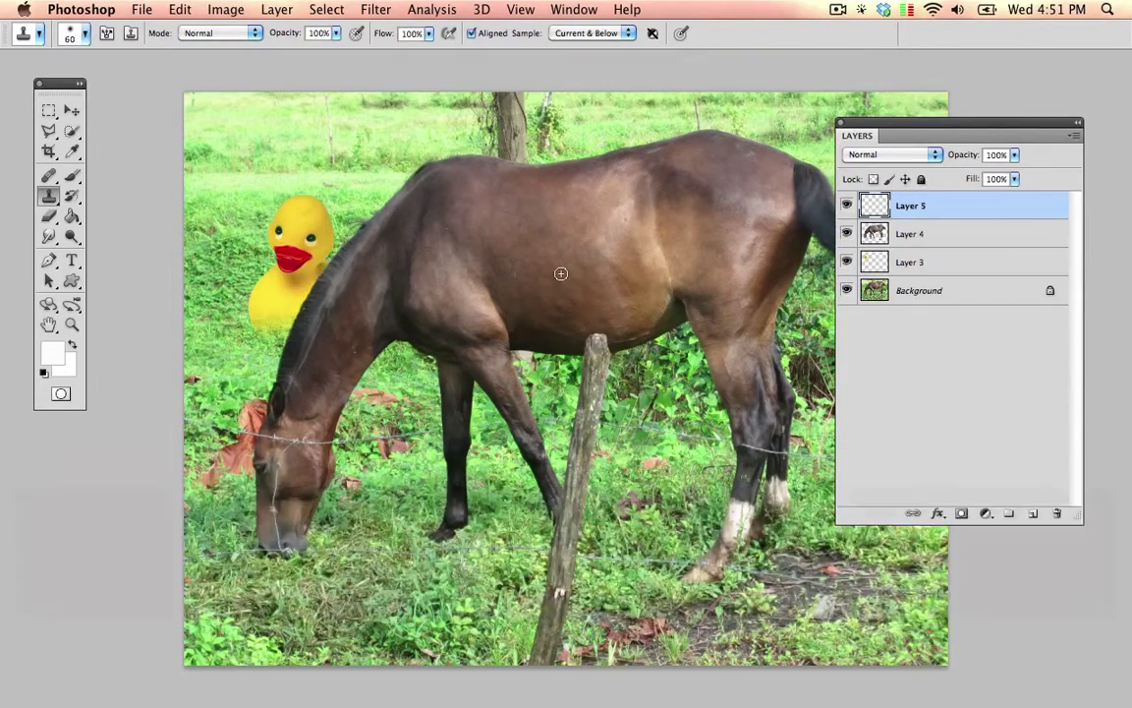
# Take the horse image out of full-screen view and select the Move tool, undoing any accidental shift.
pyautogui.press('f')
pyautogui.press('f')
pyautogui.press('v')
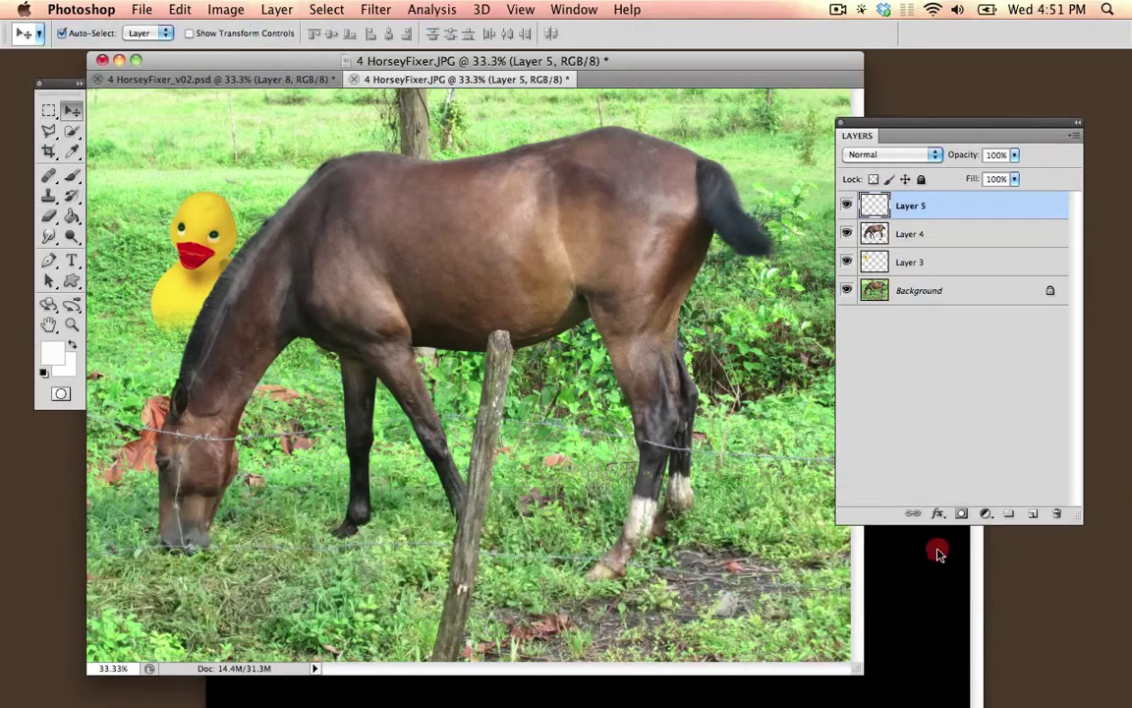
pyautogui.click(934, 548)
pyautogui.moveTo(606, 323); pyautogui.dragTo(567, 367)
pyautogui.press('super+z')
# Copy the duck into 4 HorseyFixer_v02.psd as a new layer and position it over the horse's shoulder.
pyautogui.press('super+grave')
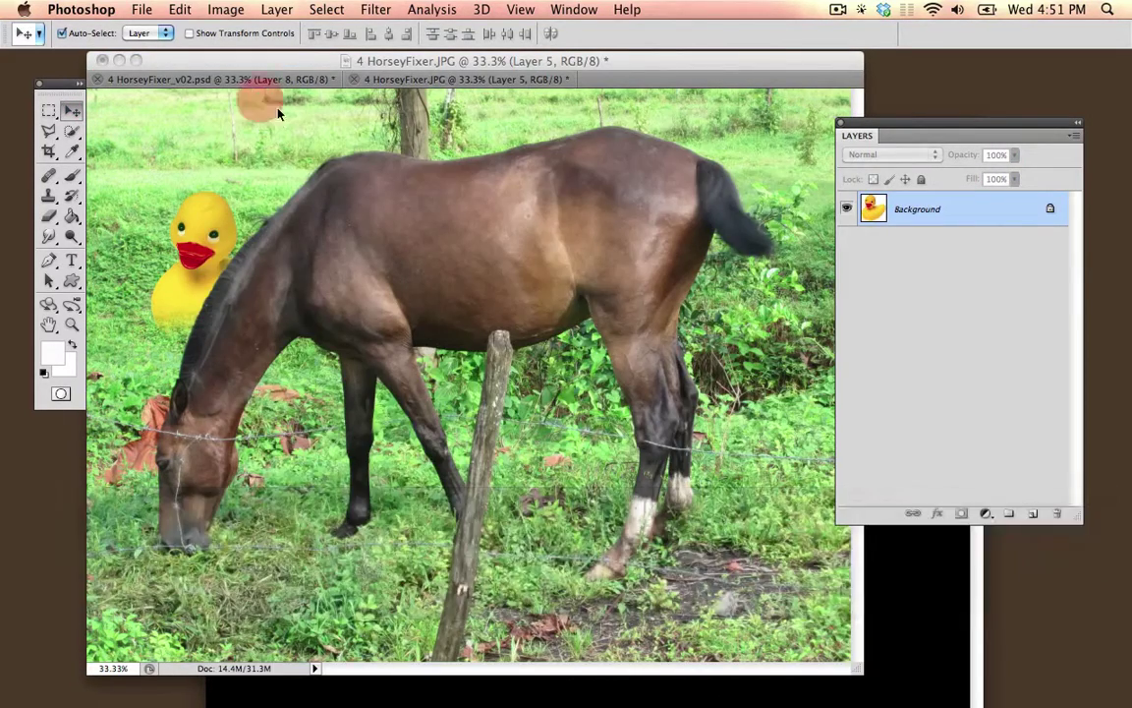
pyautogui.press('super+grave')
pyautogui.press('super+grave')
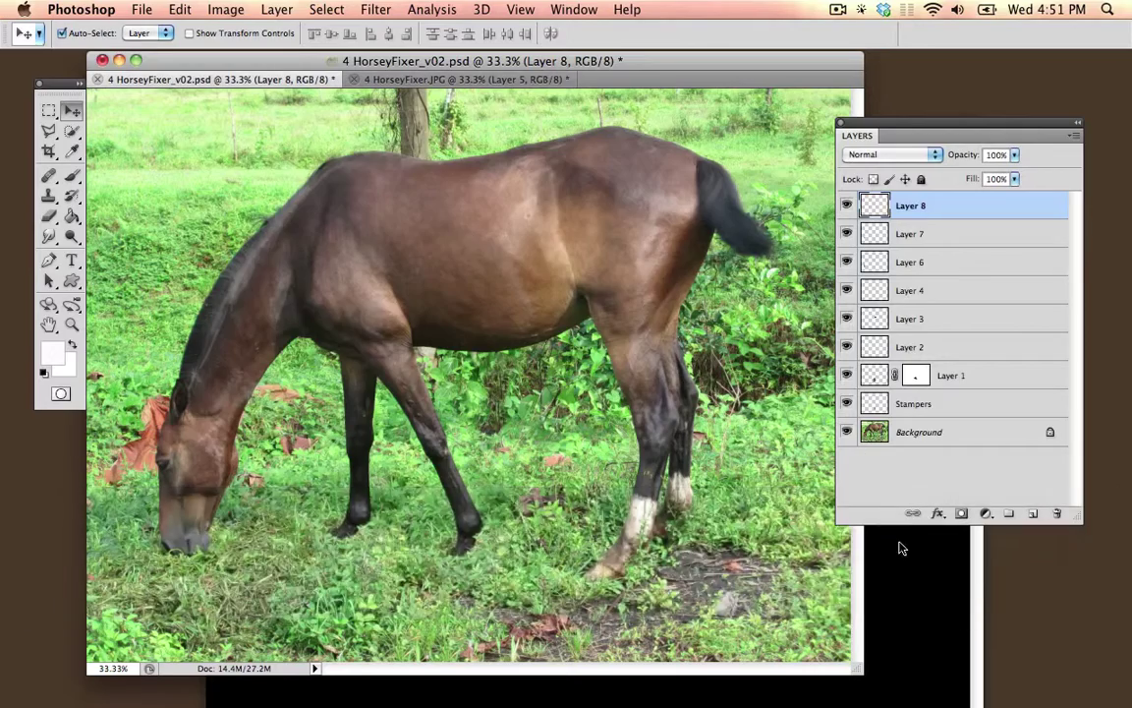
pyautogui.press('super+grave')
pyautogui.moveTo(424, 344); pyautogui.dragTo(148, 314)
pyautogui.moveTo(210, 357); pyautogui.dragTo(326, 304)
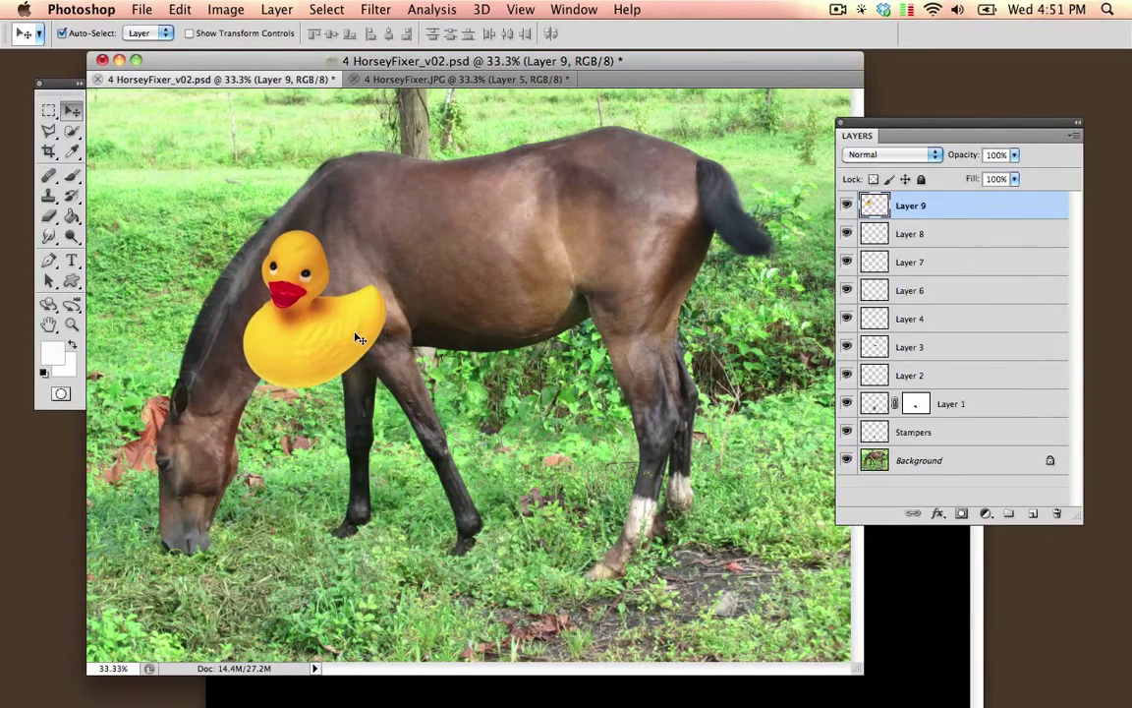
# Scale the duck up with Free Transform until it covers the horse's head, neck and shoulder.
pyautogui.press('super+t')
pyautogui.moveTo(388, 231); pyautogui.dragTo(515, 128)
pyautogui.press('Return')
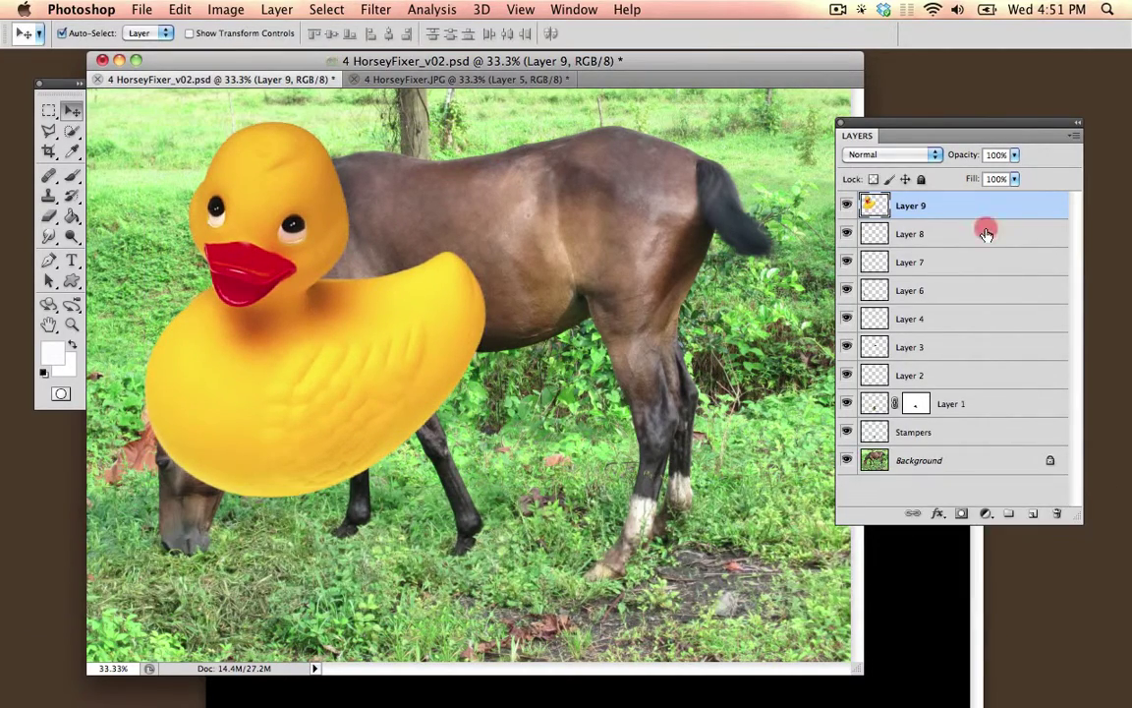
# Merge Layer 8 through Background into one layer and hide the duck layer.
pyautogui.click(985, 233)
pyautogui.keyDown('shift'); pyautogui.click(984, 432); pyautogui.keyUp('shift')
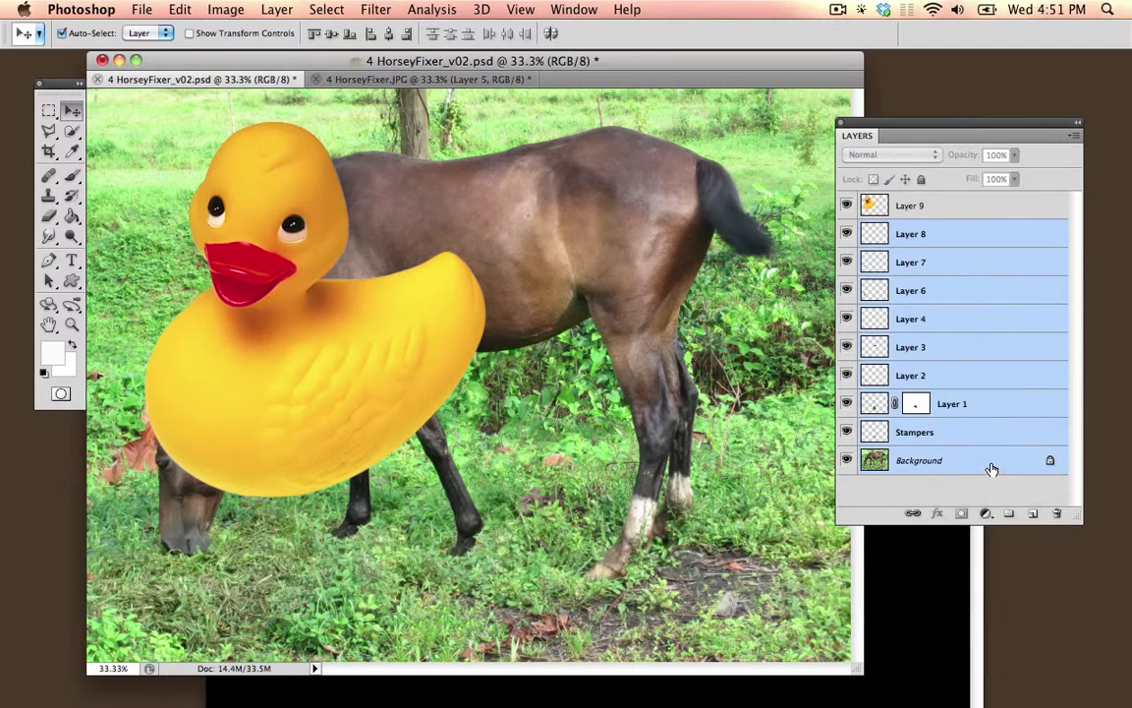
pyautogui.rightClick(987, 466)
pyautogui.click(935, 569)
pyautogui.click(847, 206)
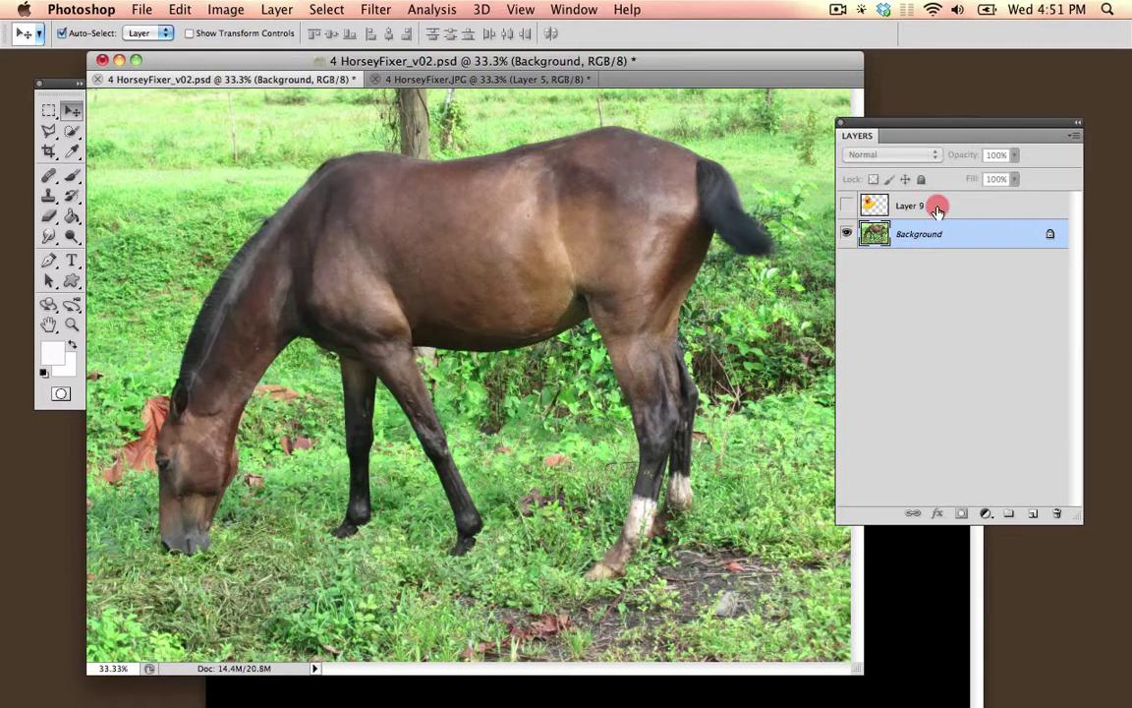
# Select the horse on the Background layer with the Quick Selection tool at size 45.
pyautogui.click(935, 204)
pyautogui.click(928, 234)
pyautogui.click(72, 129)
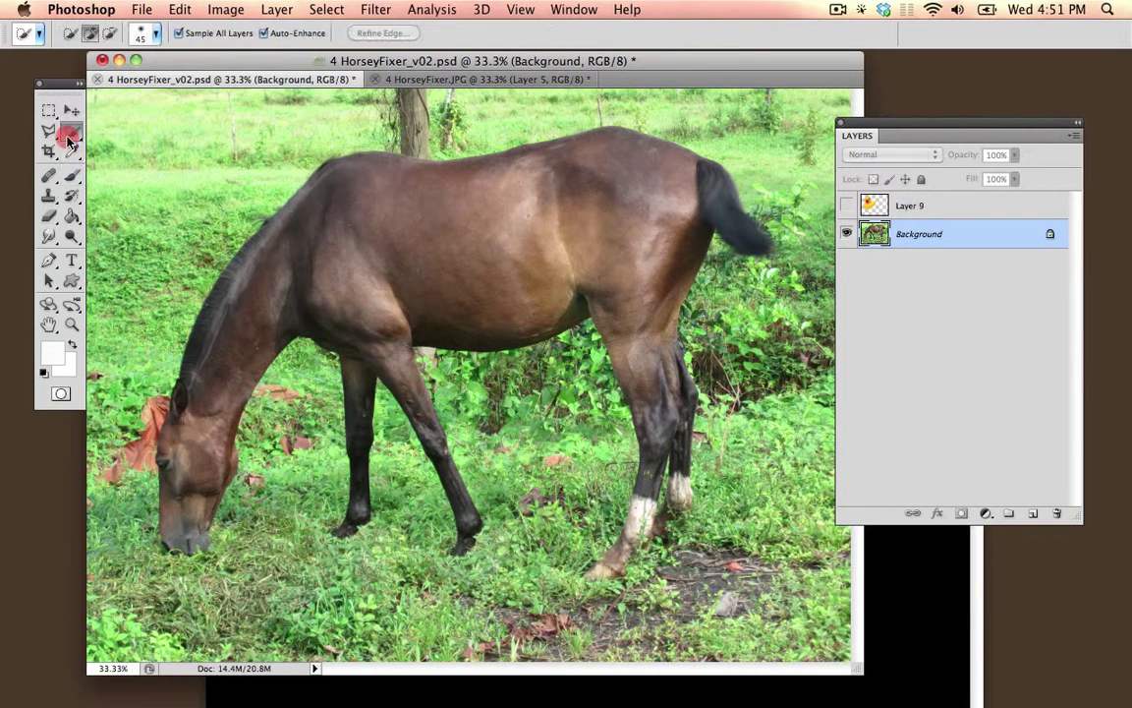
pyautogui.click(137, 126)
pyautogui.moveTo(188, 513)
pyautogui.mouseDown()
pyautogui.moveTo(203, 412)
pyautogui.moveTo(323, 255)
pyautogui.moveTo(445, 222)
pyautogui.moveTo(647, 240)
pyautogui.moveTo(659, 303)
pyautogui.moveTo(650, 415)
pyautogui.moveTo(578, 379)
pyautogui.mouseUp()
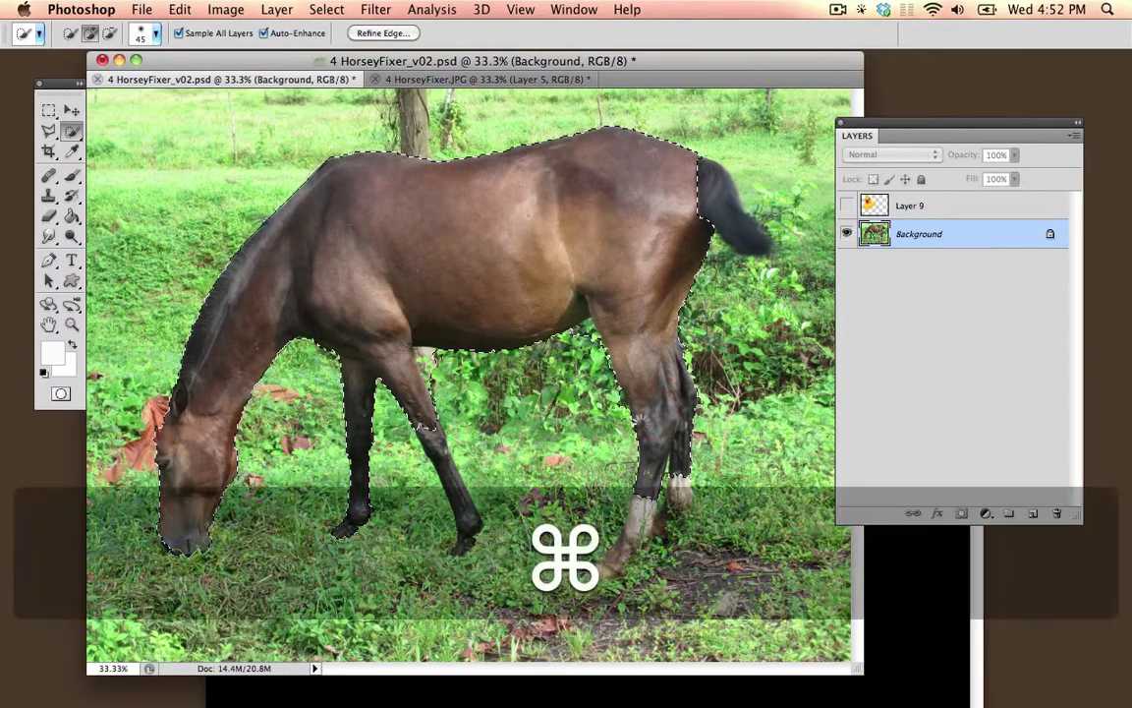
# Copy the selected horse onto its own layer and check the cut-out with the Background hidden.
pyautogui.press('super+c')
pyautogui.press('super+v')
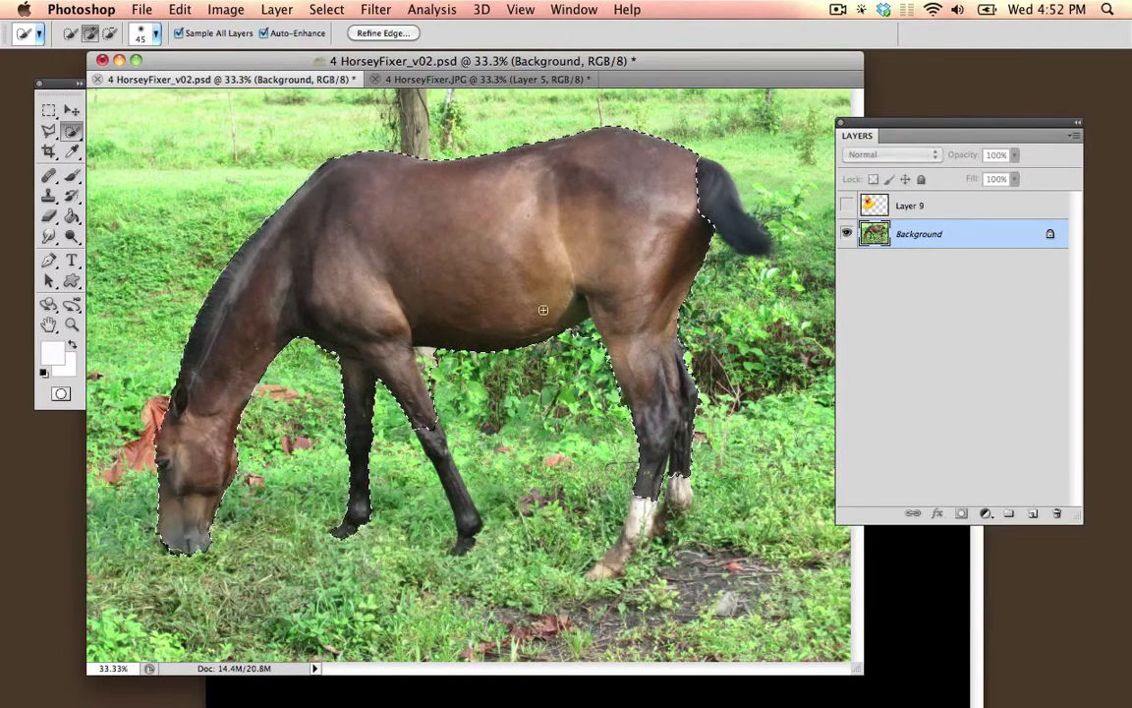
pyautogui.click(847, 262)
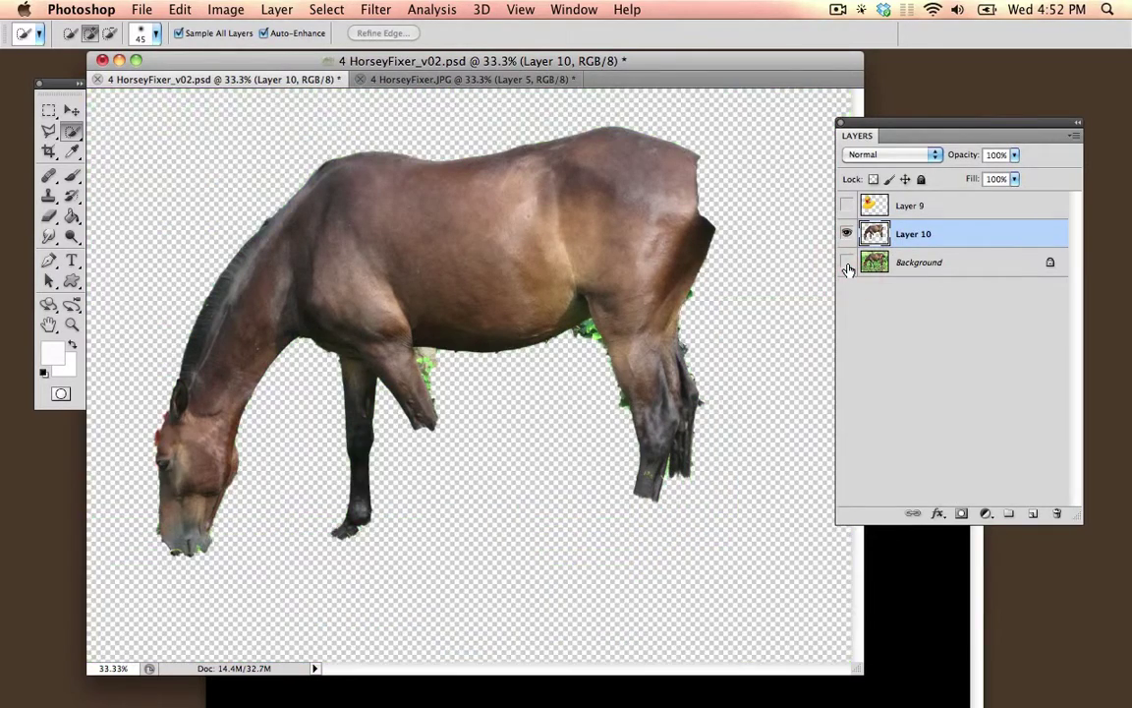
pyautogui.click(847, 262)
# Stack the horse cut-out above the duck, show the duck and shift it up and left behind the horse's neck.
pyautogui.moveTo(963, 234); pyautogui.dragTo(956, 200)
pyautogui.click(848, 234)
pyautogui.click(914, 234)
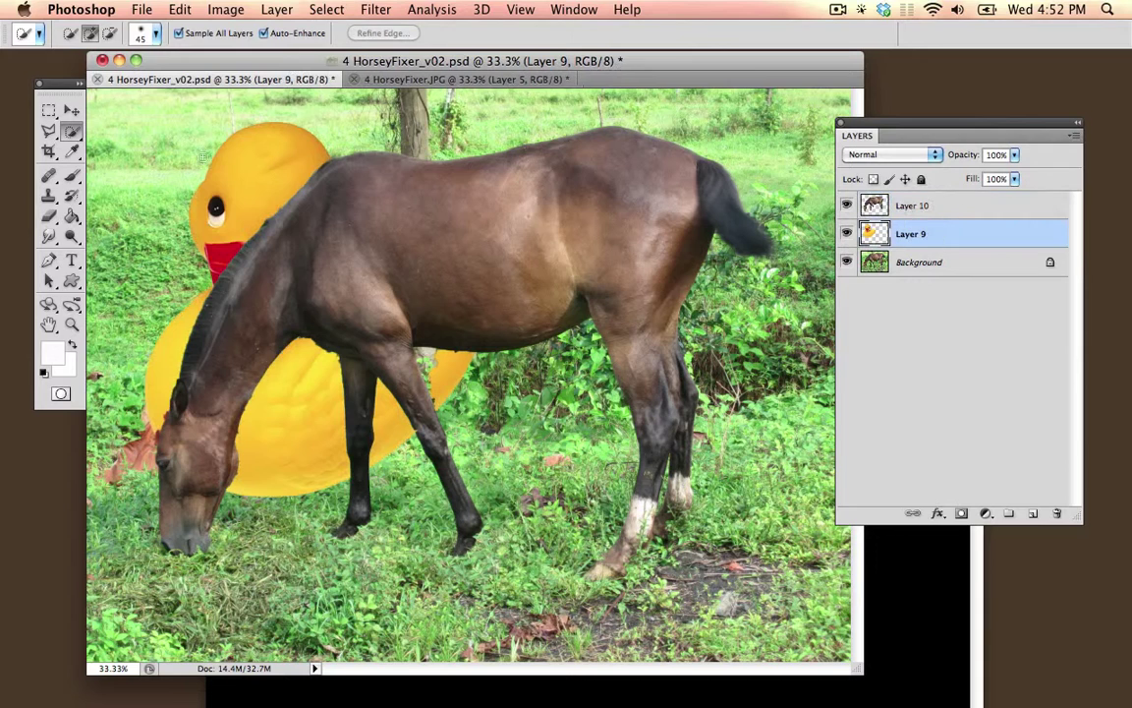
pyautogui.click(70, 112)
pyautogui.moveTo(234, 167); pyautogui.dragTo(195, 203)
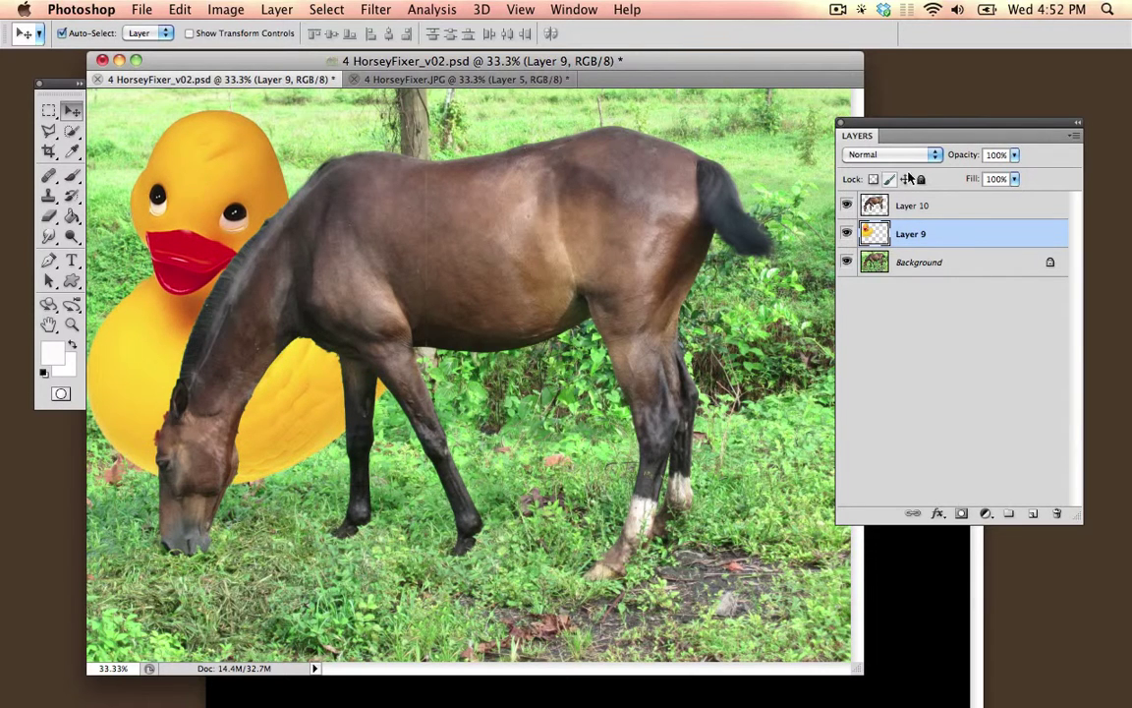
# Colour-correct the duck layer with Levels, setting the Red channel midtone to 0.42.
pyautogui.click(225, 10)
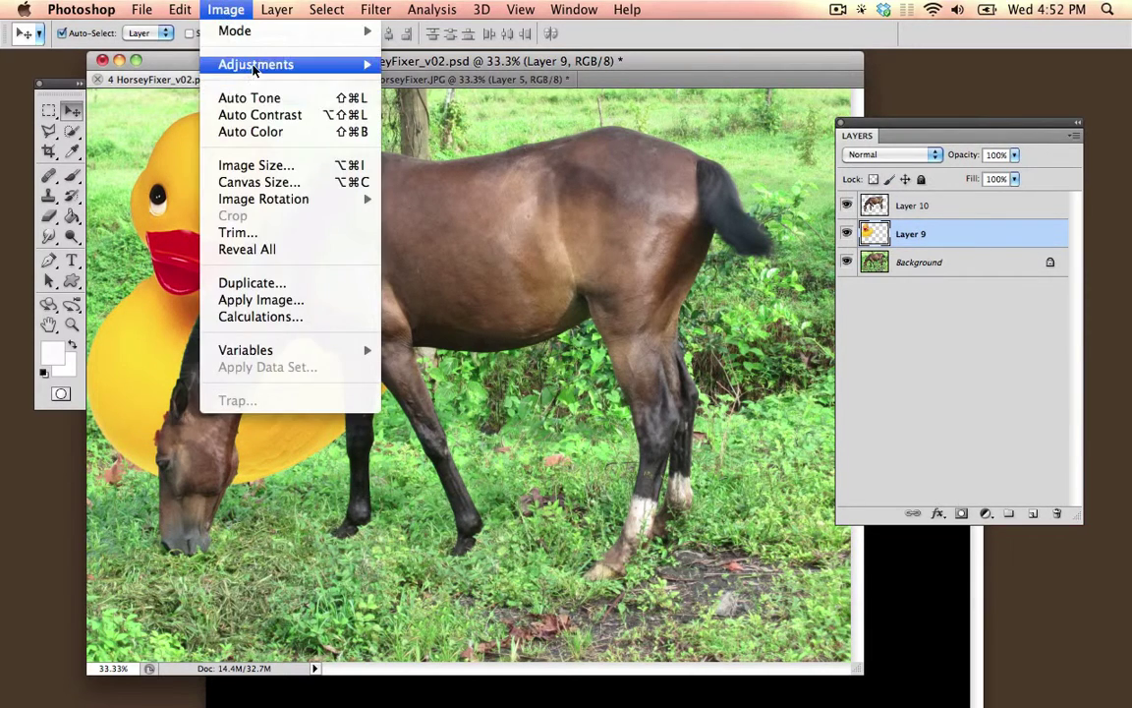
pyautogui.moveTo(291, 64)
pyautogui.click(454, 92)
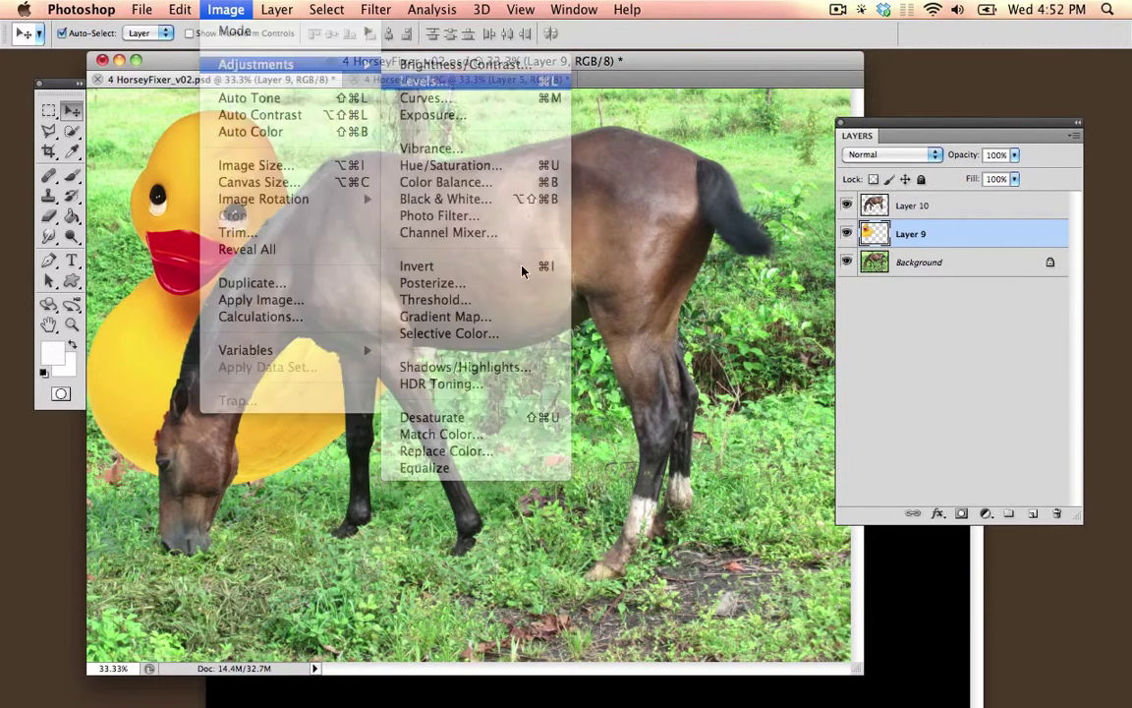
pyautogui.moveTo(837, 438); pyautogui.dragTo(894, 440)
pyautogui.click(809, 305)
pyautogui.press('Return')
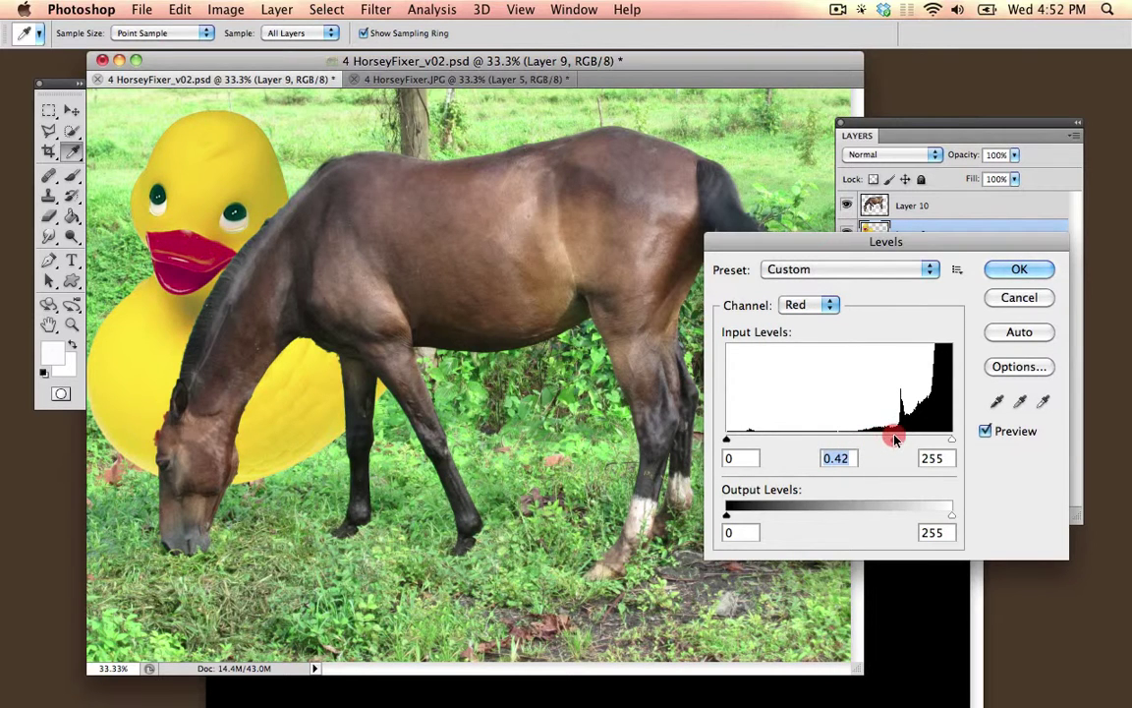
pyautogui.click(1015, 275)
pyautogui.press('v')
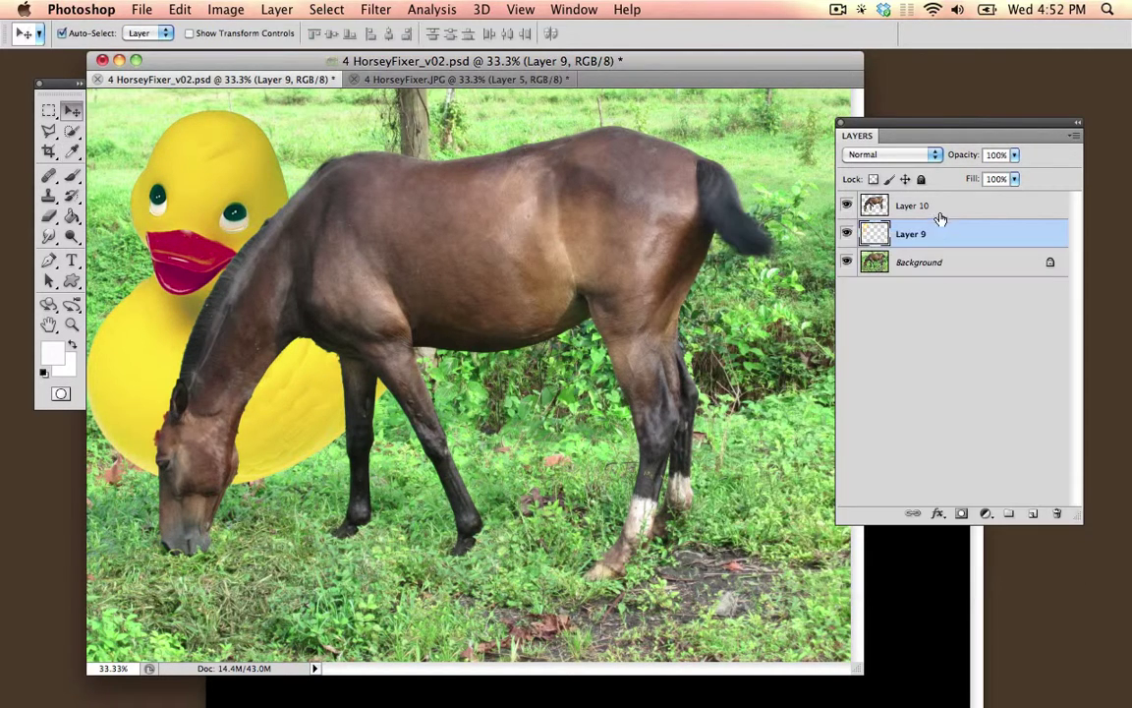
# Duplicate the horse cut-out layer.
pyautogui.click(955, 212)
pyautogui.doubleClick(963, 212)
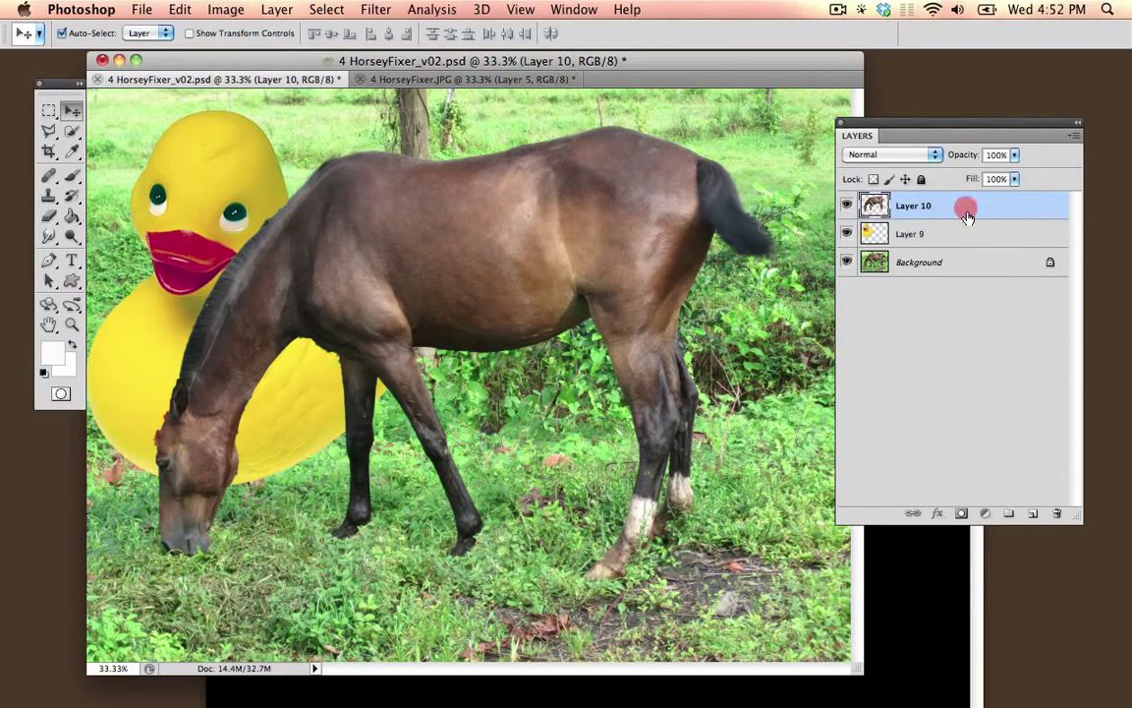
pyautogui.press('Escape')
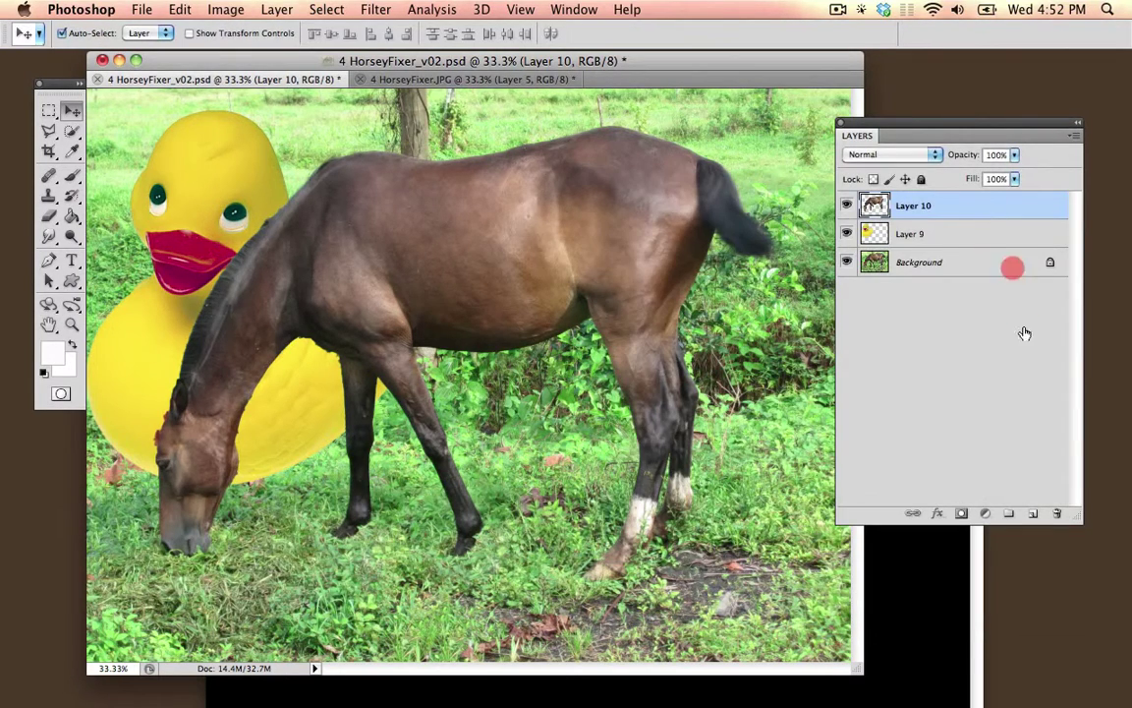
pyautogui.moveTo(1025, 333); pyautogui.dragTo(1033, 513)
# Turn the lower horse copy into a solid white silhouette with Levels, setting the white input level to 2.
pyautogui.click(948, 233)
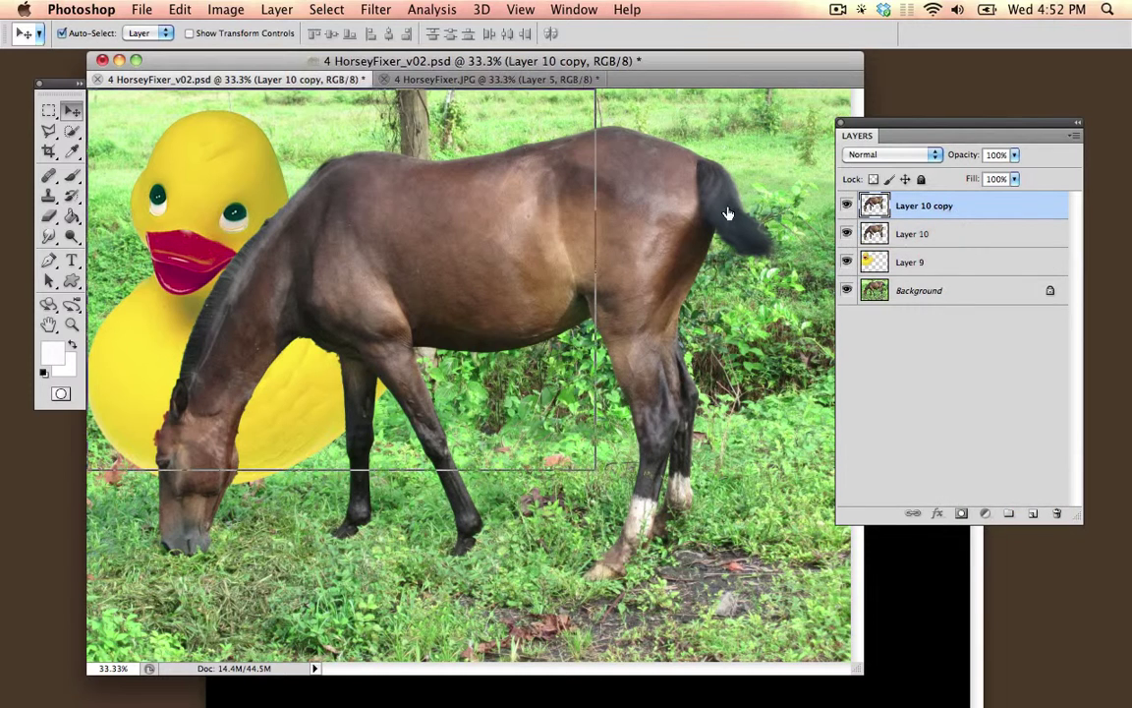
pyautogui.click(225, 9)
pyautogui.moveTo(230, 62)
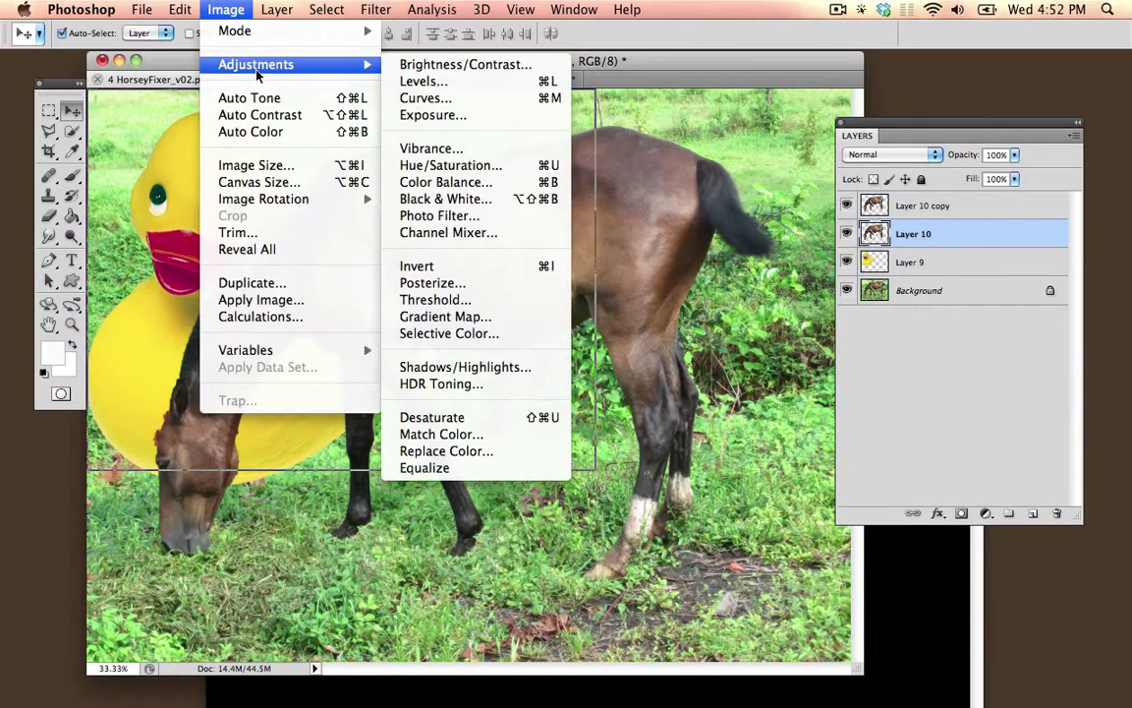
pyautogui.click(474, 85)
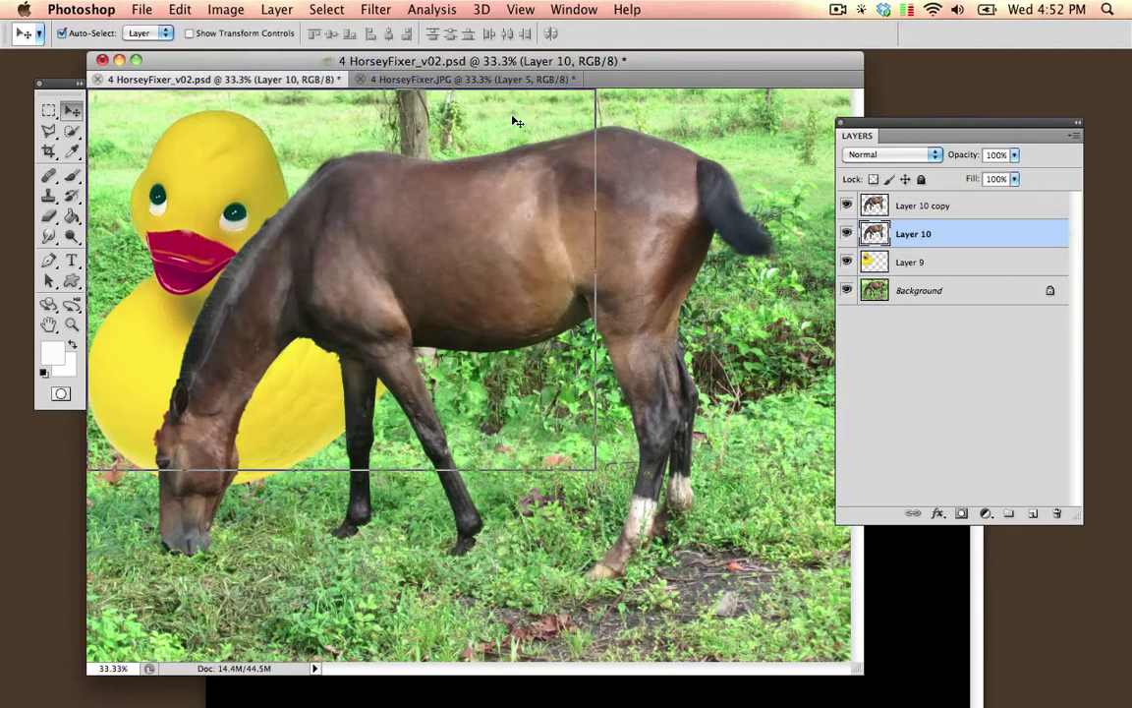
pyautogui.moveTo(951, 440); pyautogui.dragTo(880, 439)
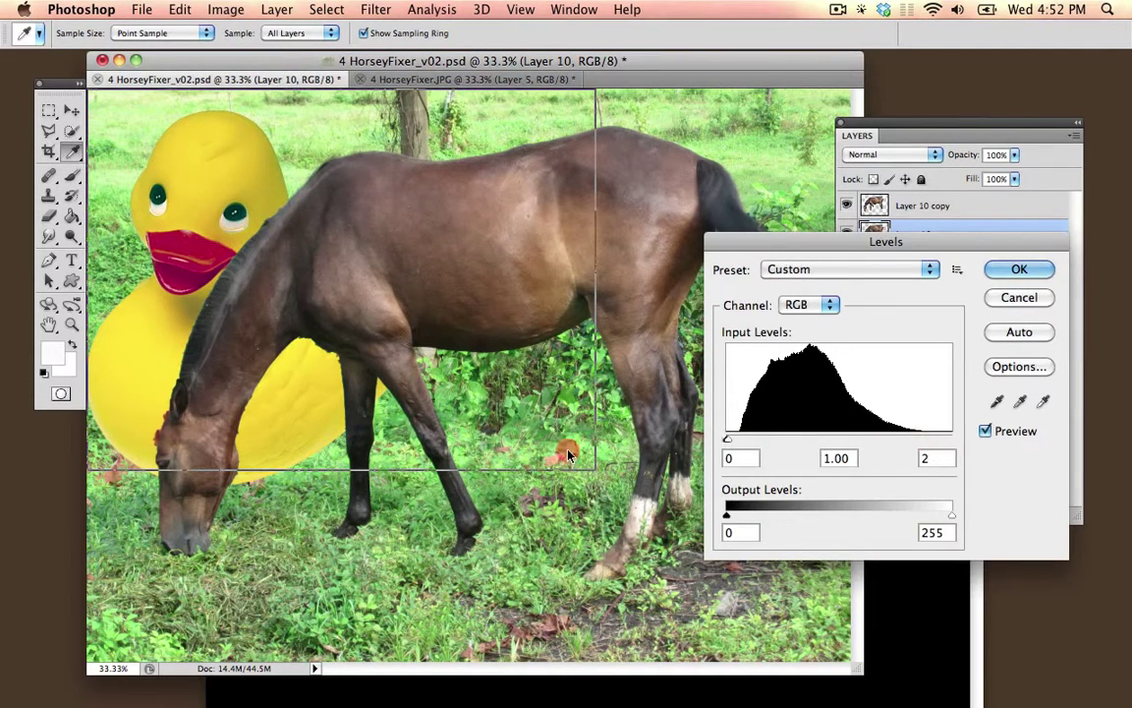
pyautogui.click(1019, 269)
pyautogui.press('v')
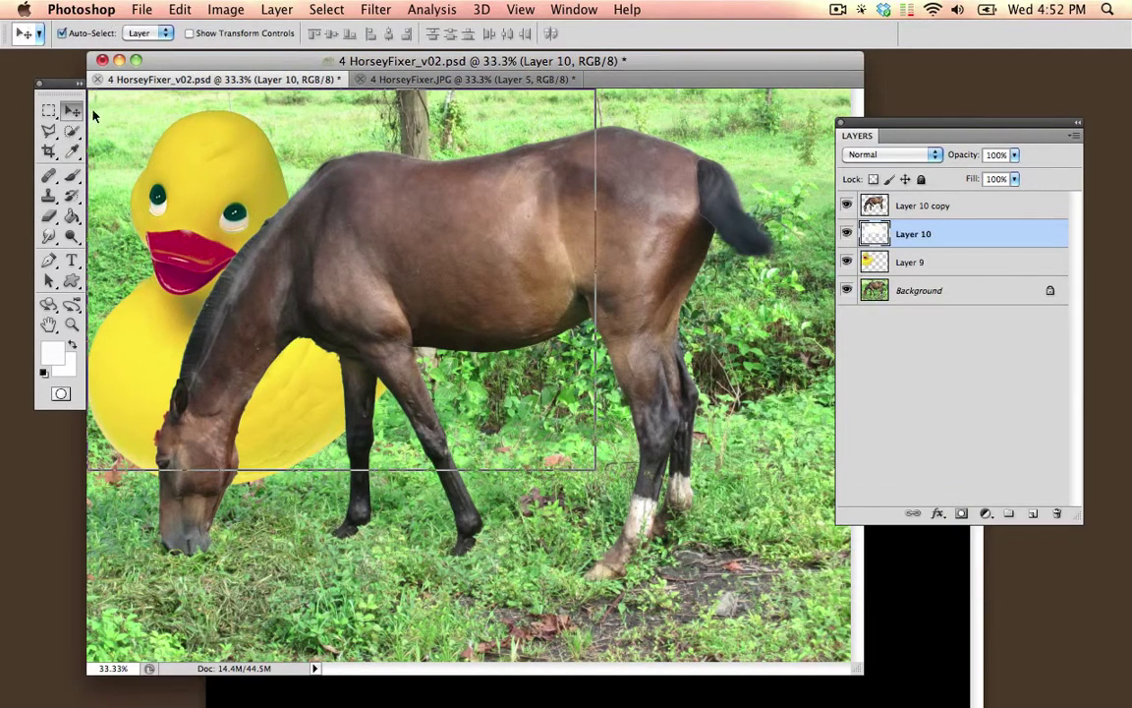
# Shift the white silhouette slightly down from the horse and invert it to black as a shadow.
pyautogui.press('super+t')
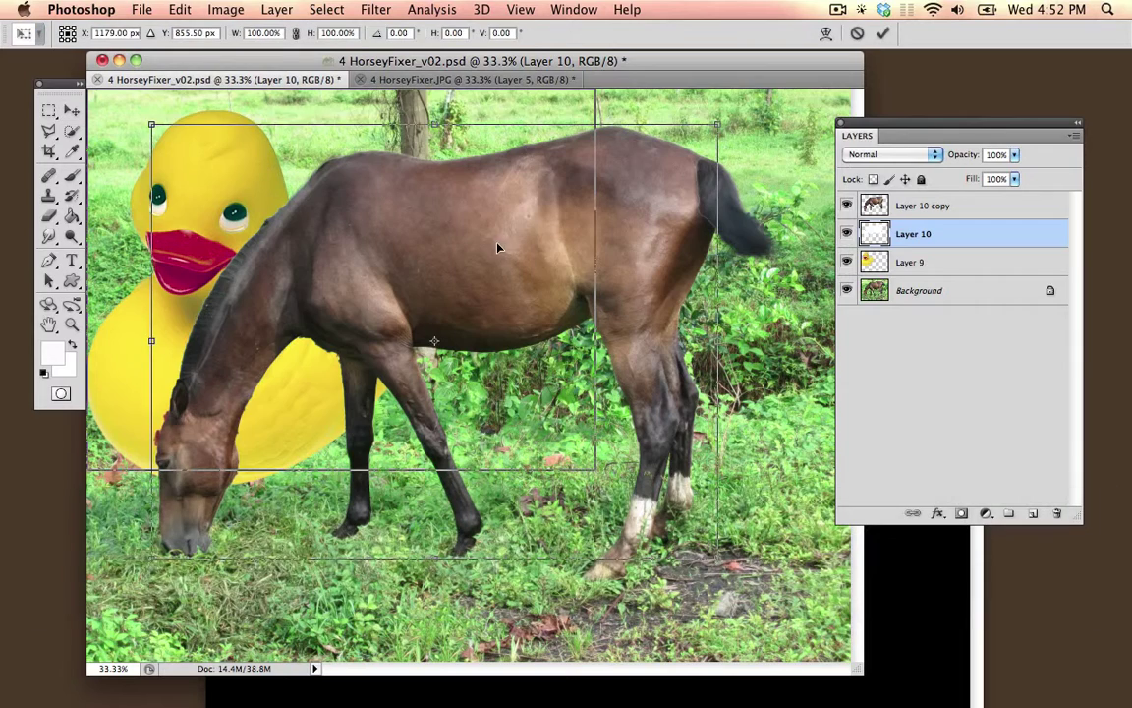
pyautogui.press('Return')
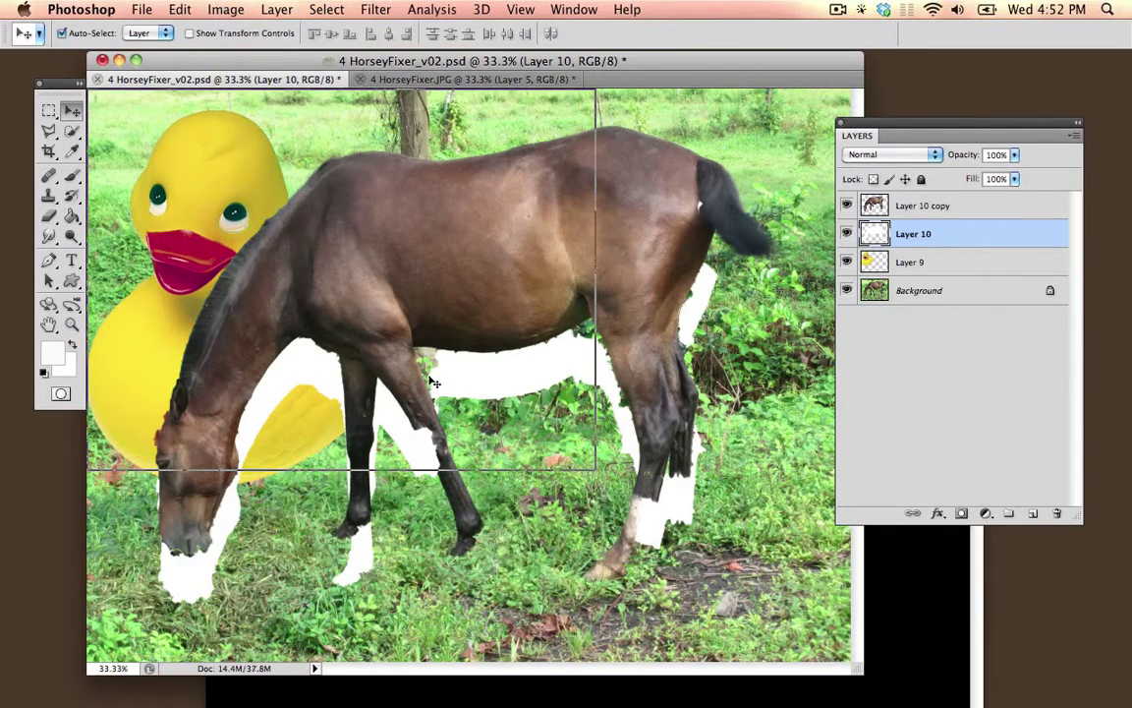
pyautogui.press('super+i')
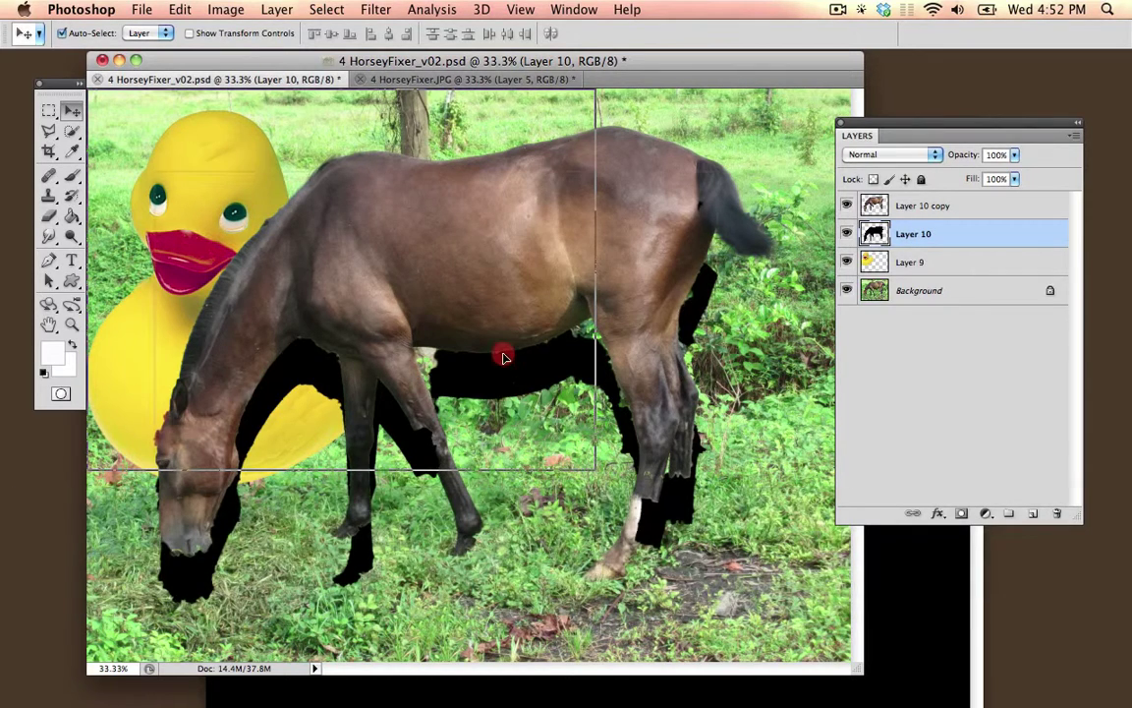
# Soften the black horse shadow with a Gaussian Blur of 29.0 pixels radius.
pyautogui.click(432, 9)
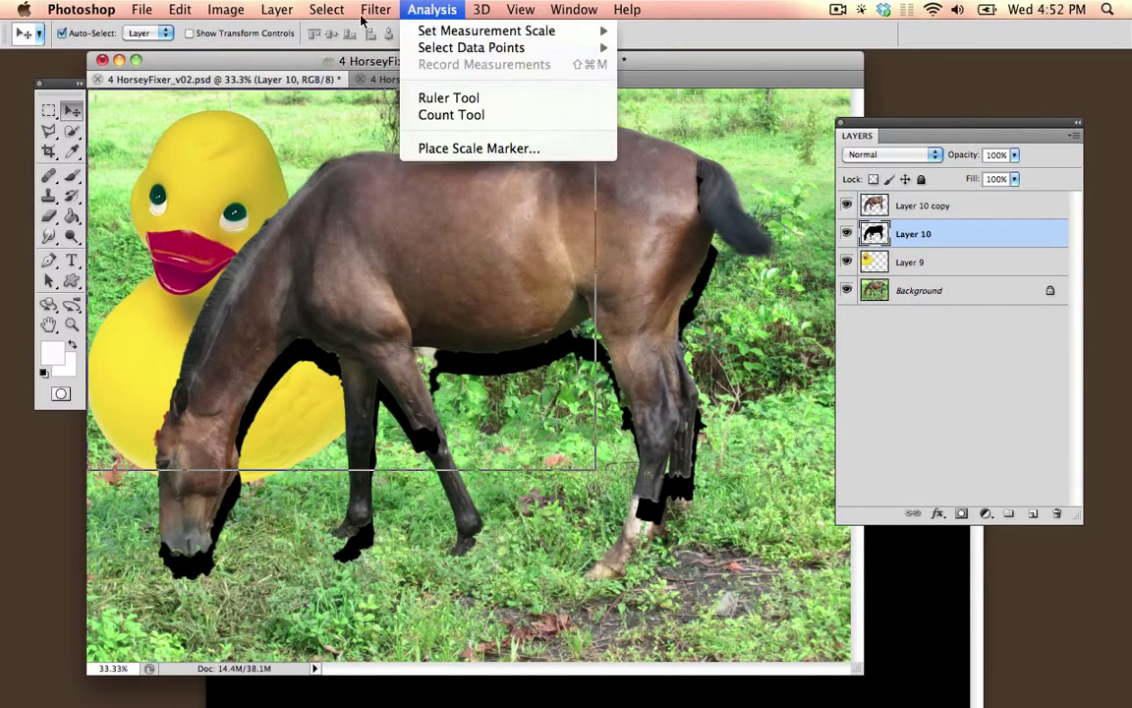
pyautogui.moveTo(374, 10)
pyautogui.moveTo(444, 182)
pyautogui.click(587, 185)
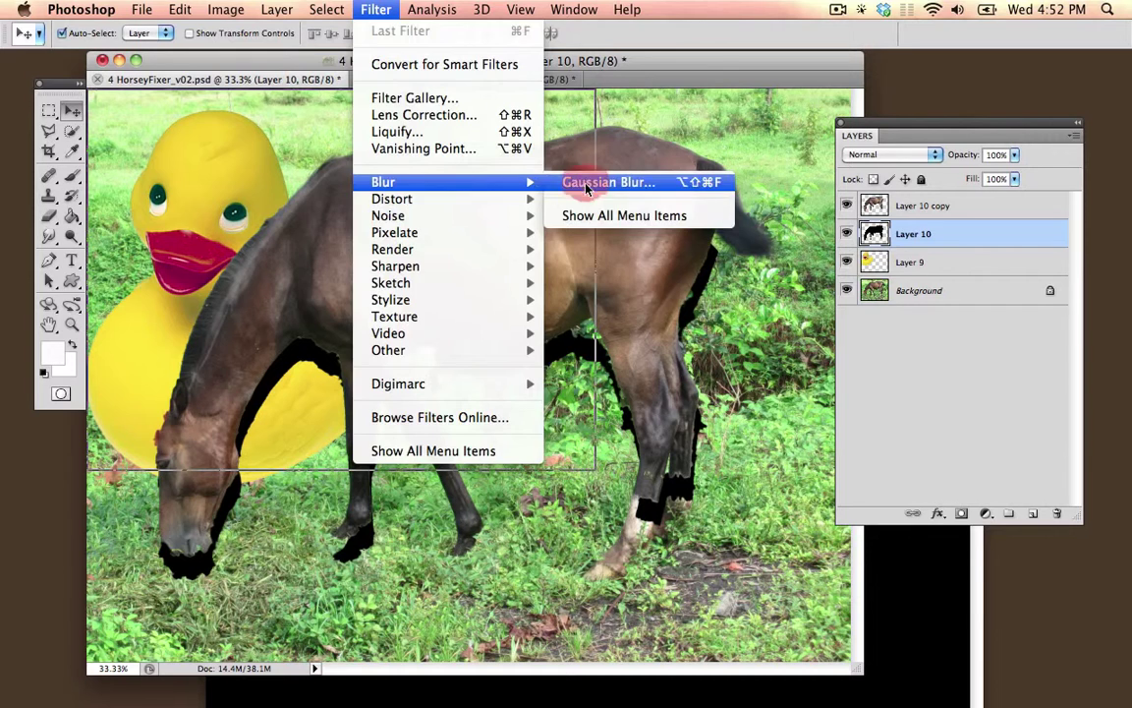
pyautogui.click(831, 536)
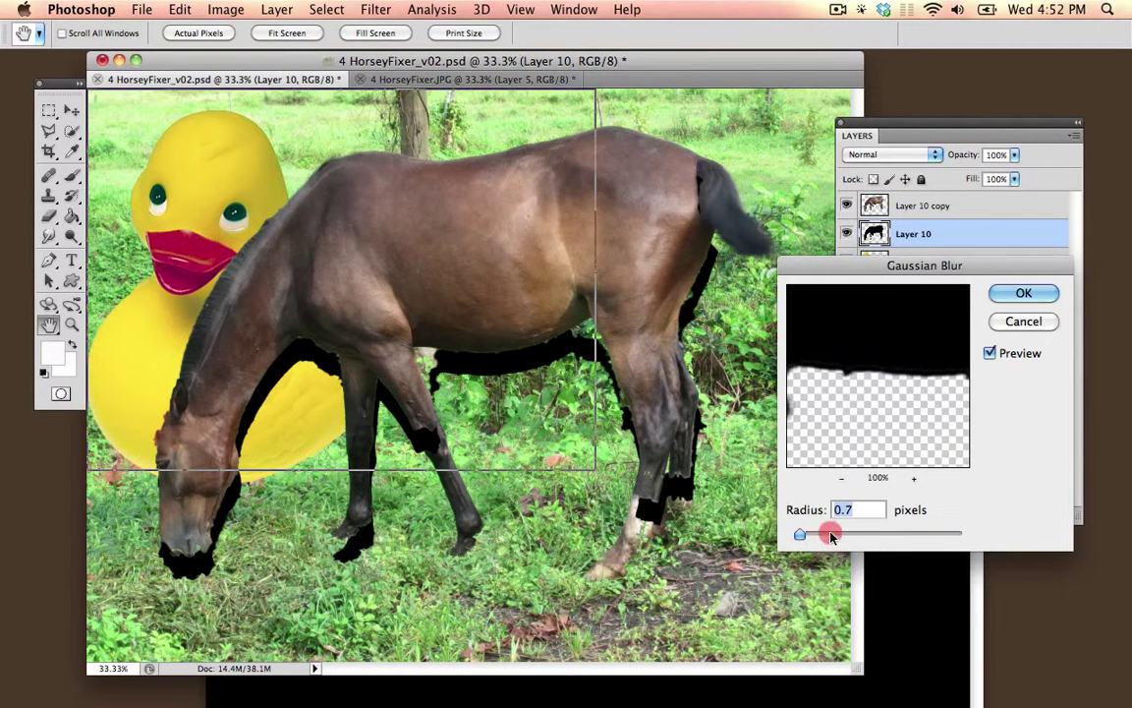
pyautogui.moveTo(831, 536); pyautogui.dragTo(880, 533)
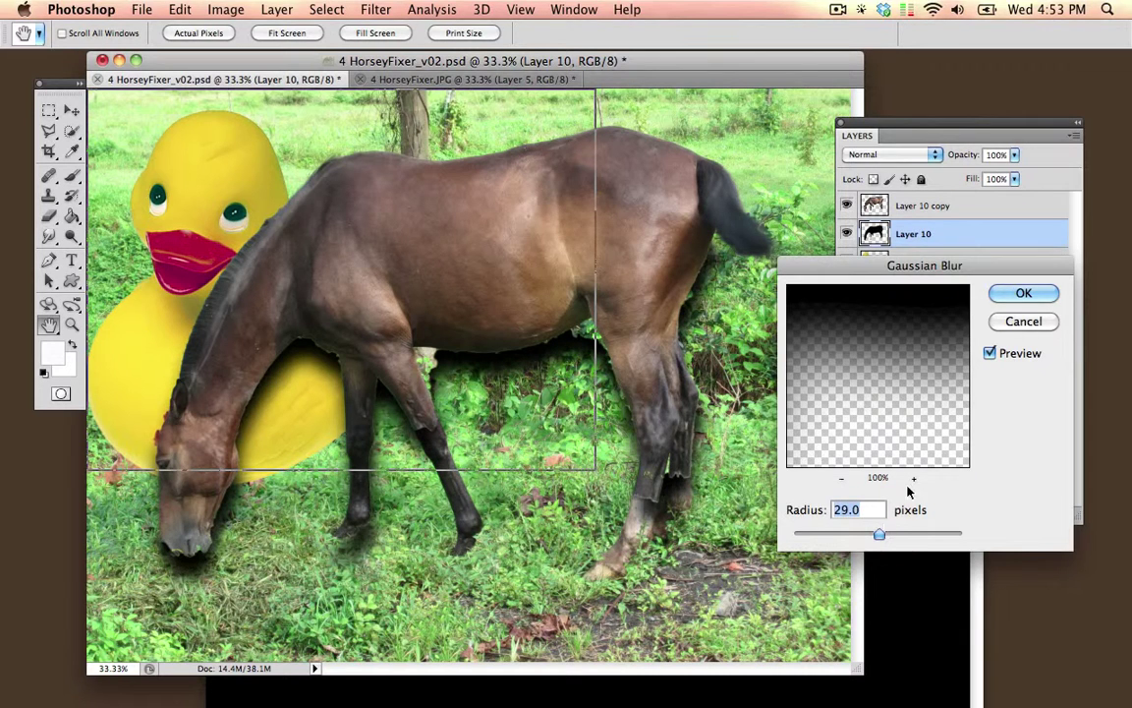
pyautogui.click(1023, 292)
pyautogui.press('v')
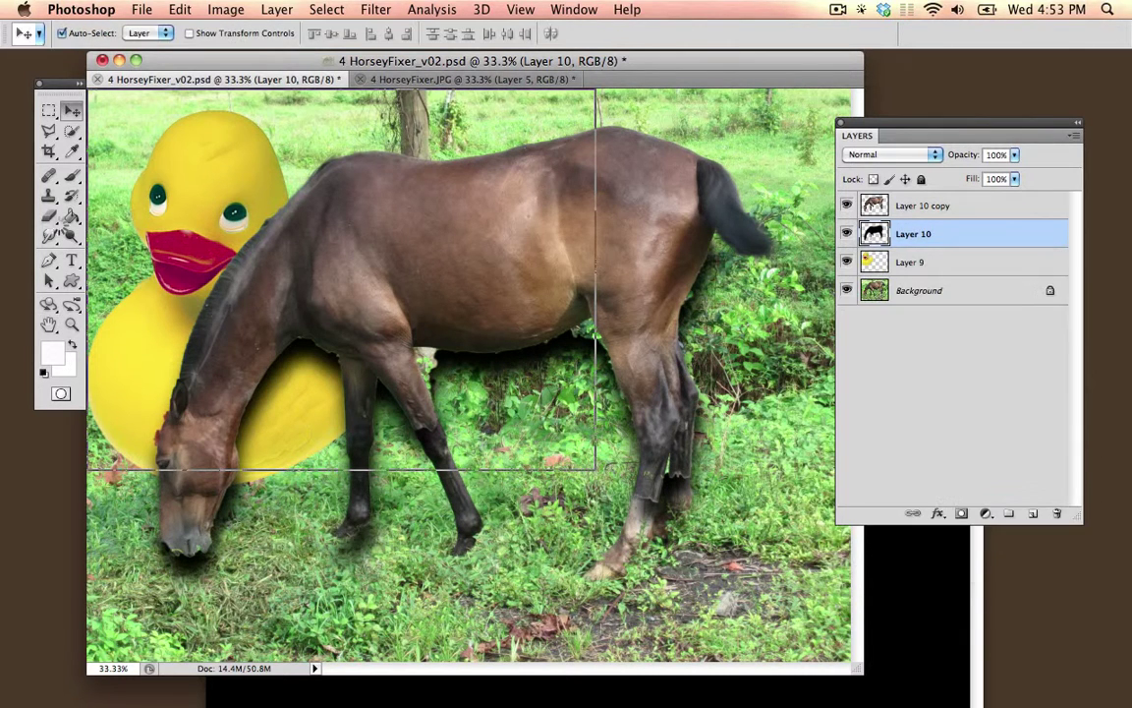
# Erase the shadow around the horse's muzzle, legs and belly, keeping it on the duck, and set its opacity to 60%.
pyautogui.click(49, 215)
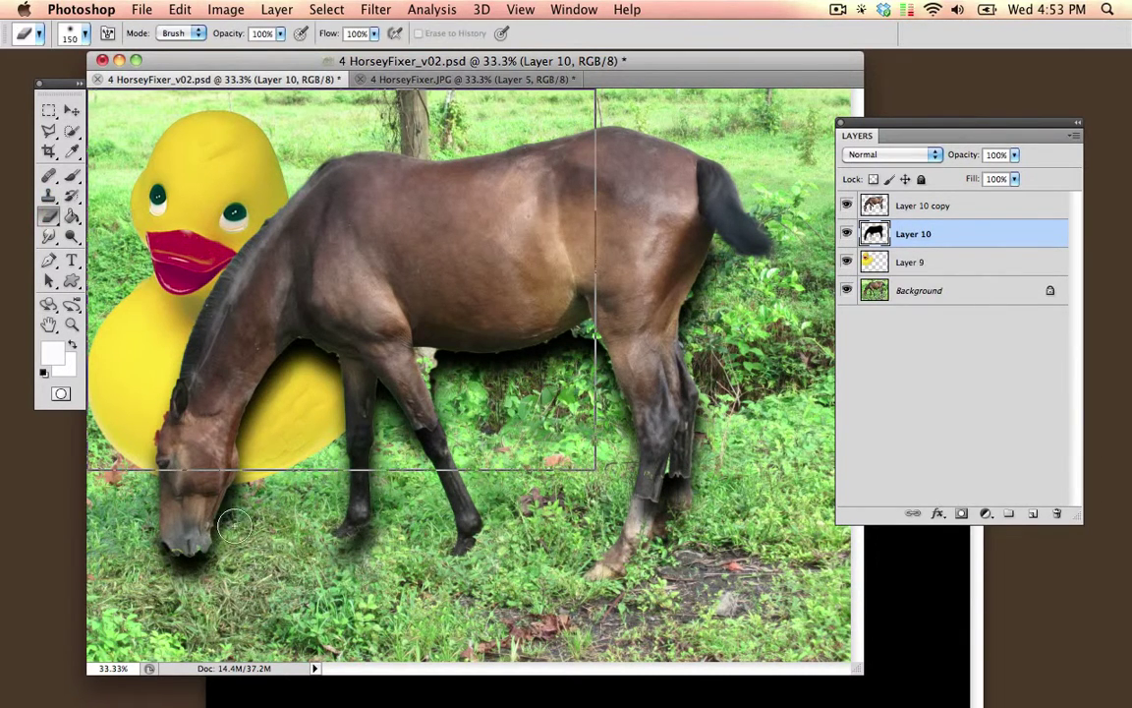
pyautogui.moveTo(234, 526)
pyautogui.mouseDown()
pyautogui.moveTo(221, 505)
pyautogui.moveTo(239, 496)
pyautogui.moveTo(196, 571)
pyautogui.moveTo(187, 535)
pyautogui.mouseUp()
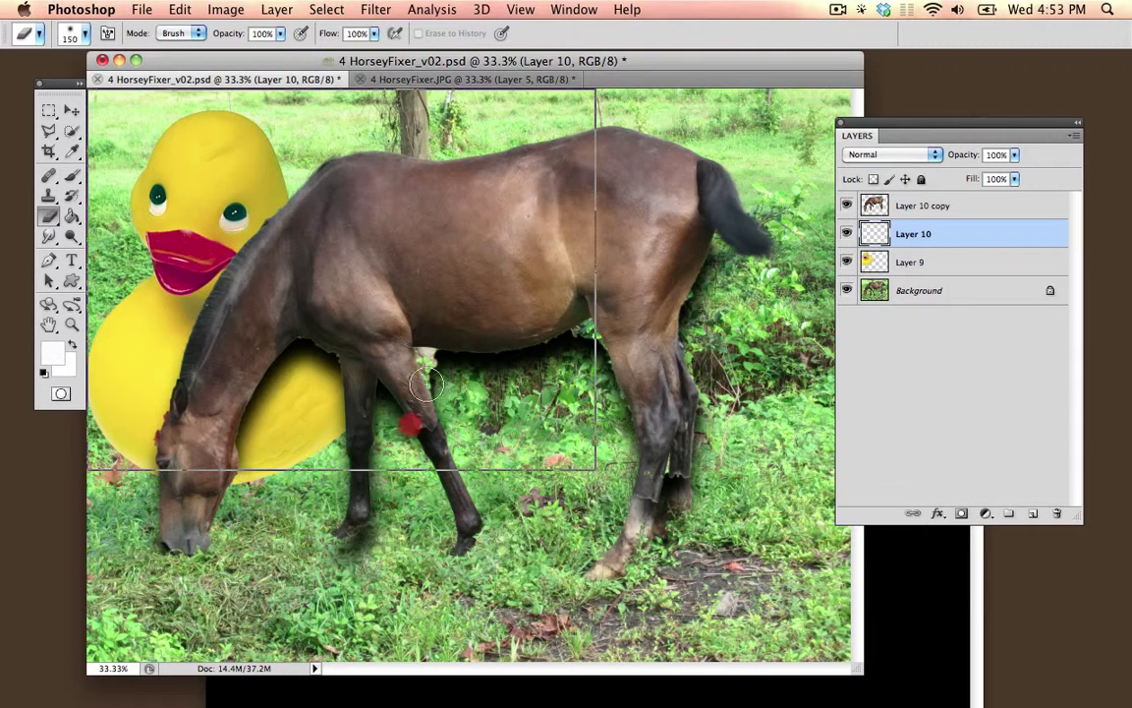
pyautogui.moveTo(426, 386)
pyautogui.mouseDown()
pyautogui.moveTo(391, 380)
pyautogui.moveTo(373, 530)
pyautogui.moveTo(424, 539)
pyautogui.mouseUp()
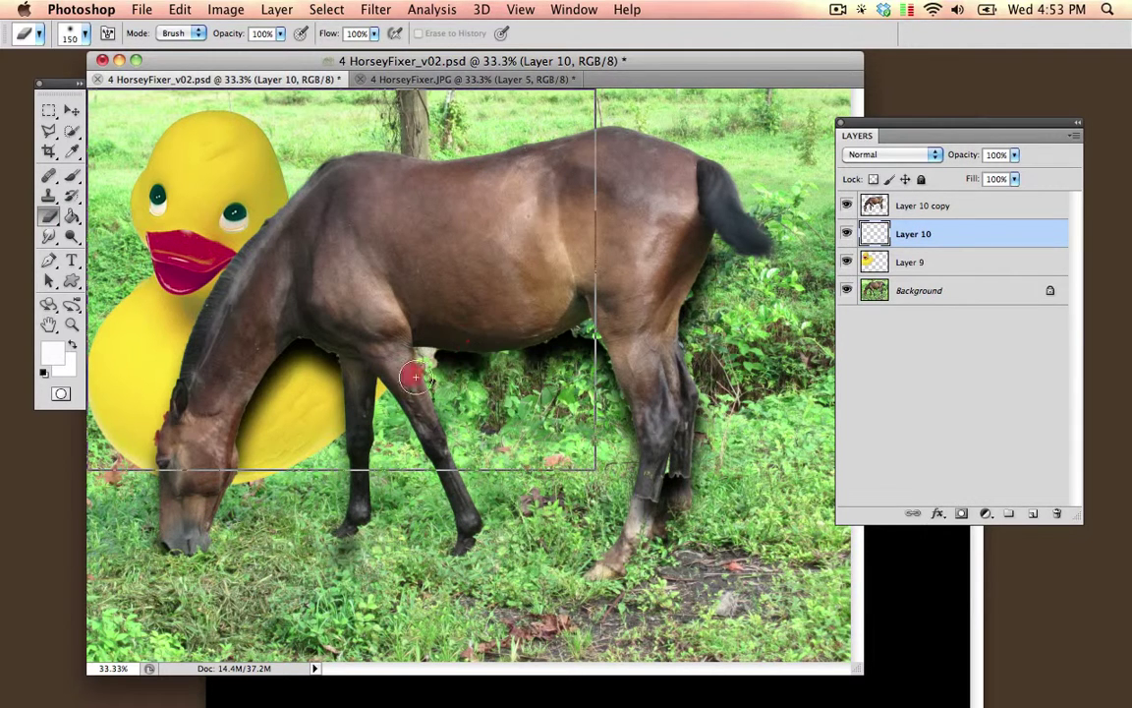
pyautogui.moveTo(415, 377)
pyautogui.mouseDown()
pyautogui.moveTo(615, 336)
pyautogui.moveTo(662, 463)
pyautogui.moveTo(692, 280)
pyautogui.moveTo(649, 552)
pyautogui.moveTo(639, 523)
pyautogui.moveTo(712, 309)
pyautogui.moveTo(668, 278)
pyautogui.moveTo(680, 381)
pyautogui.moveTo(613, 343)
pyautogui.mouseUp()
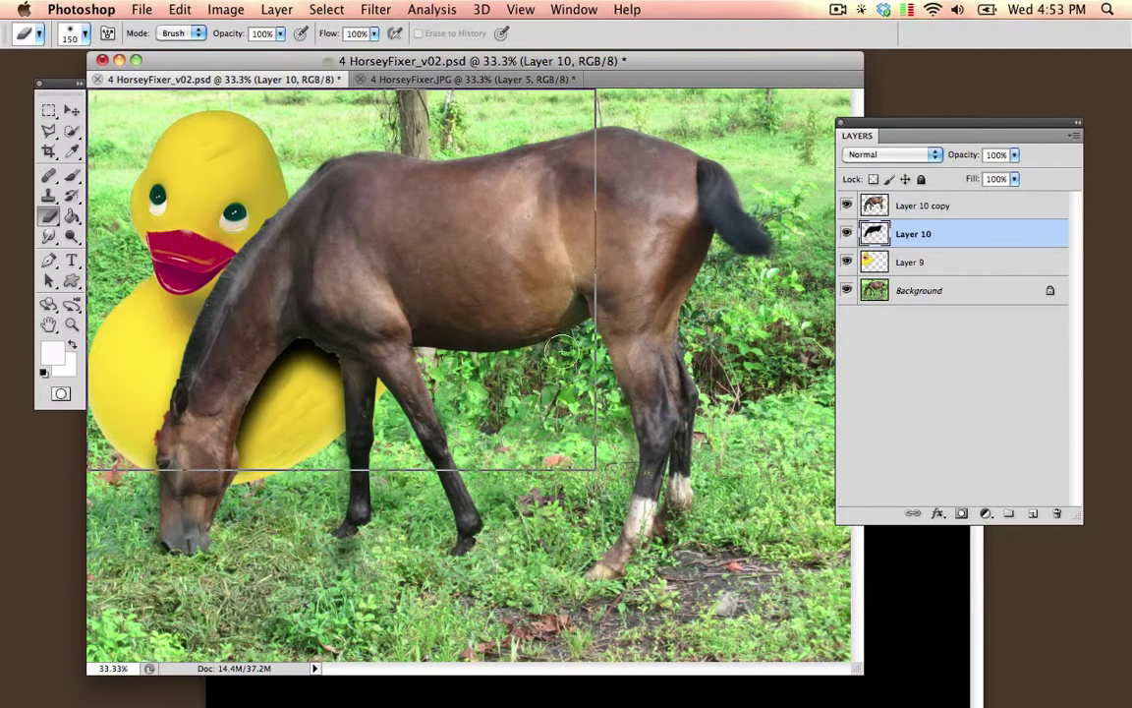
pyautogui.click(1015, 156)
pyautogui.moveTo(1012, 175); pyautogui.dragTo(984, 181)
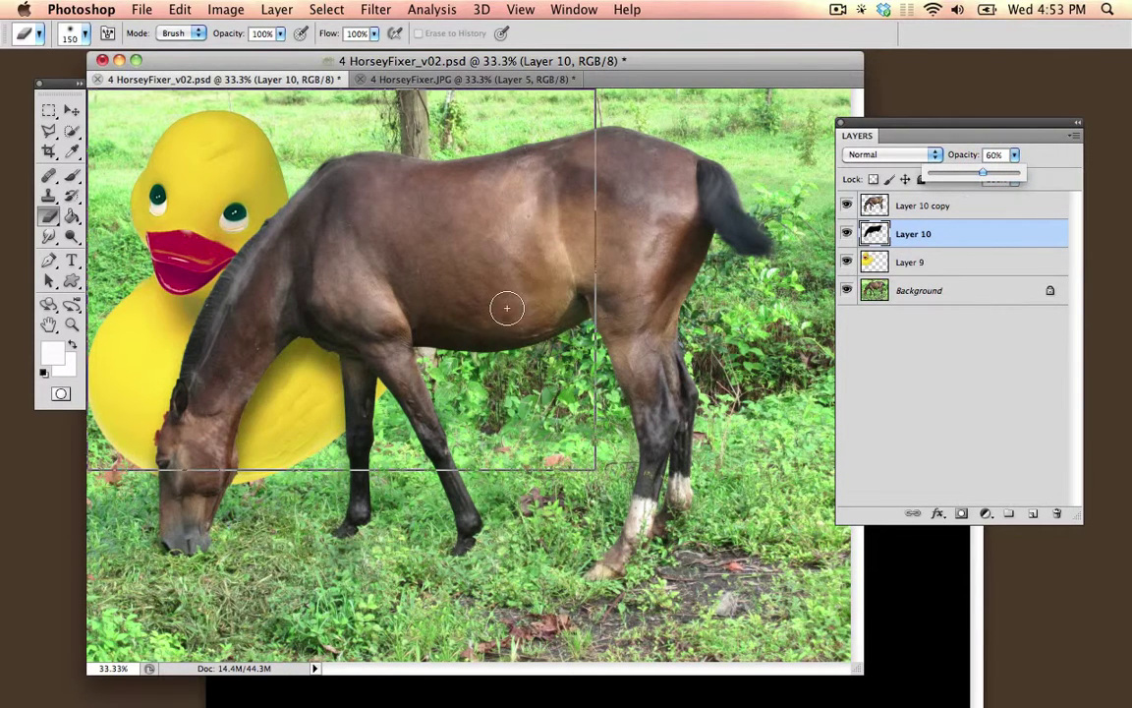
# Compare the composite with the earlier version in 4 HorseyFixer.JPG and return to 4 HorseyFixer_v02.psd.
pyautogui.moveTo(632, 57); pyautogui.dragTo(622, 58)
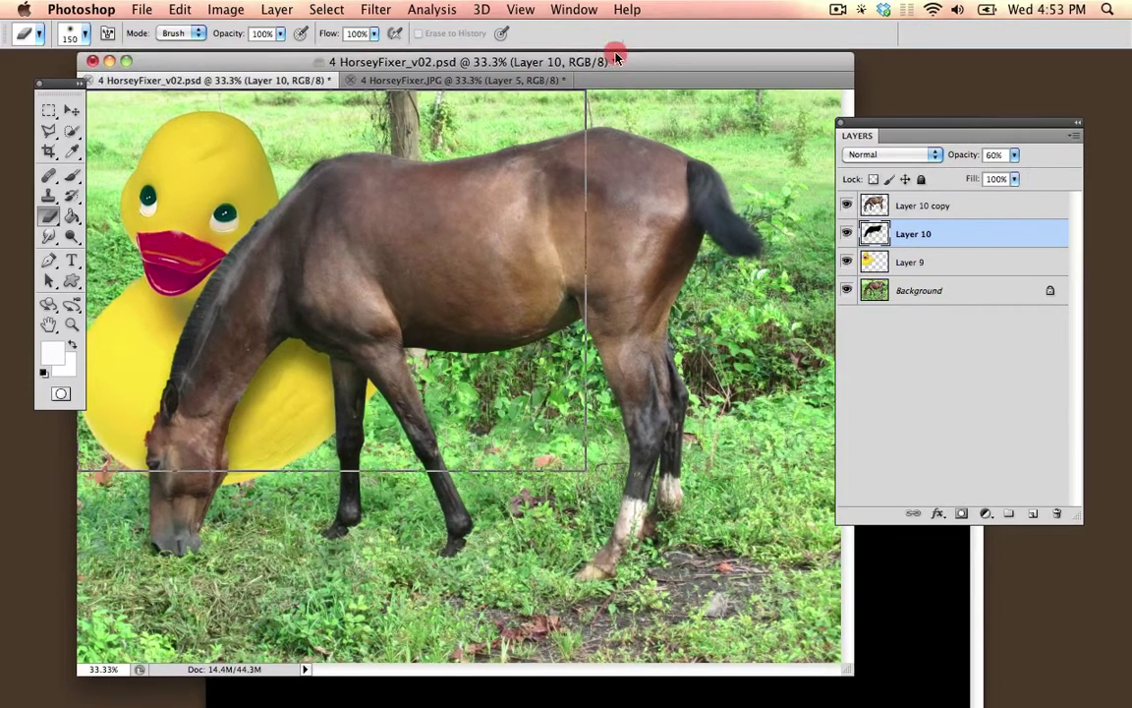
pyautogui.click(452, 79)
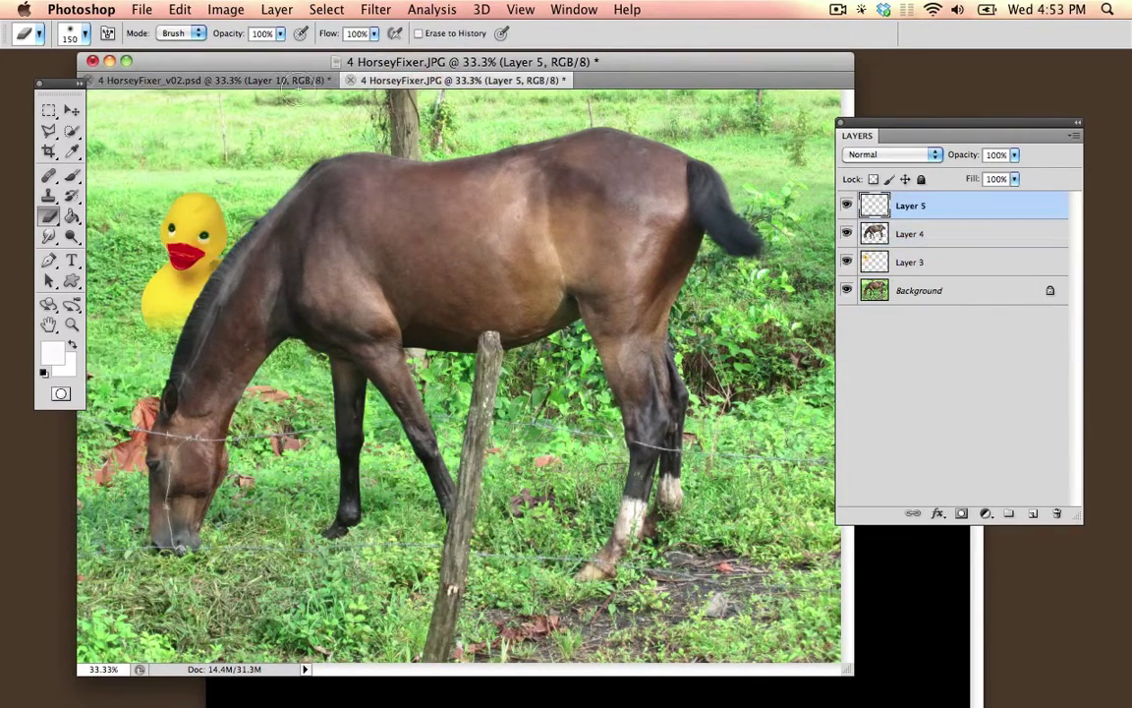
pyautogui.click(262, 77)
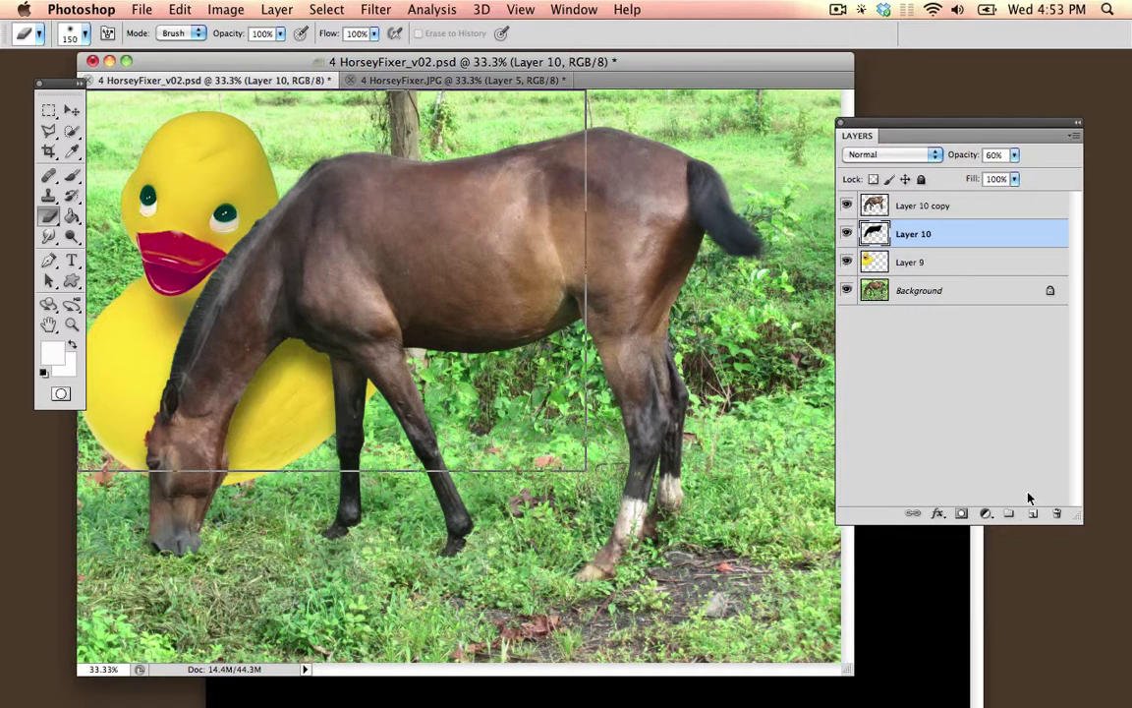
# Add a Levels adjustment layer above the top horse copy, with RGB black input 14 and midtone 0.38.
pyautogui.hotkey('alt', ']')
pyautogui.click(985, 514)
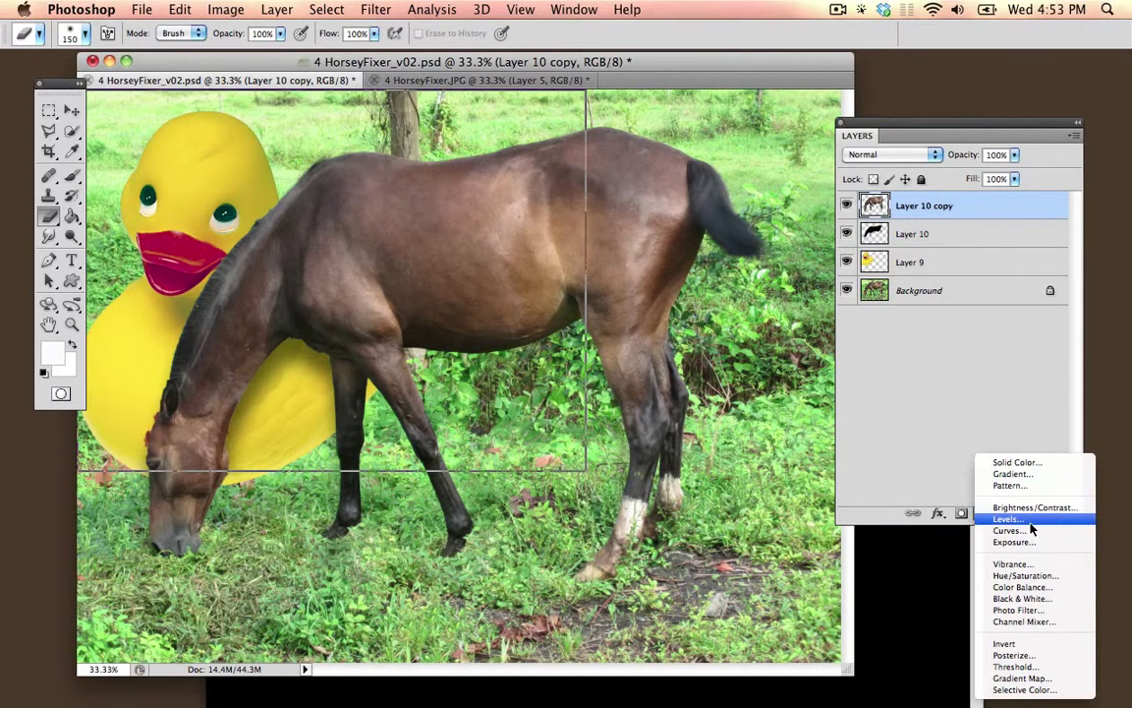
pyautogui.click(985, 514)
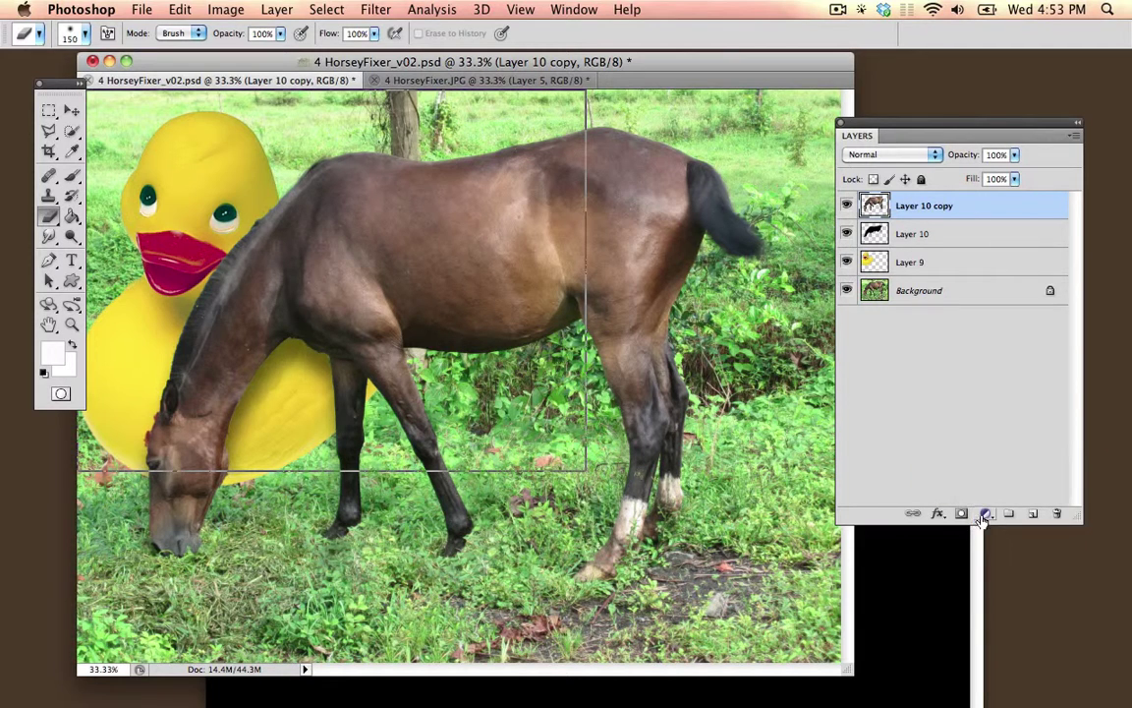
pyautogui.click(985, 514)
pyautogui.click(987, 519)
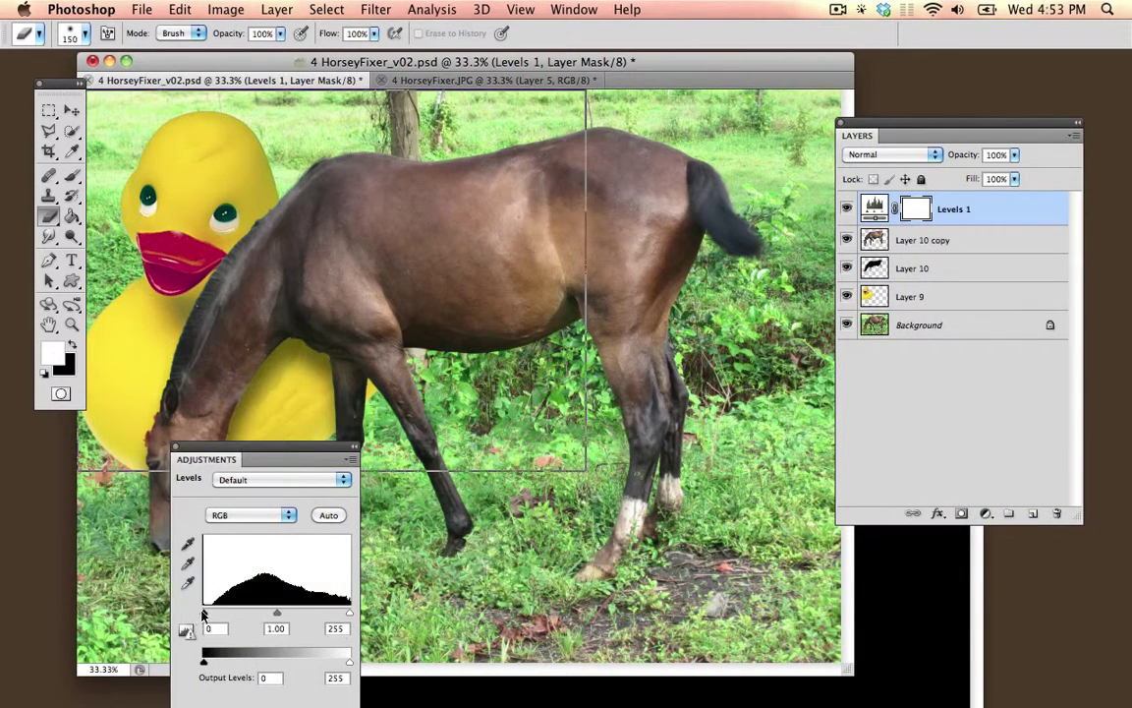
pyautogui.moveTo(204, 614); pyautogui.dragTo(316, 614)
# Set the Red channel midtone of the Levels adjustment layer to 1.39 and close its settings.
pyautogui.click(270, 517)
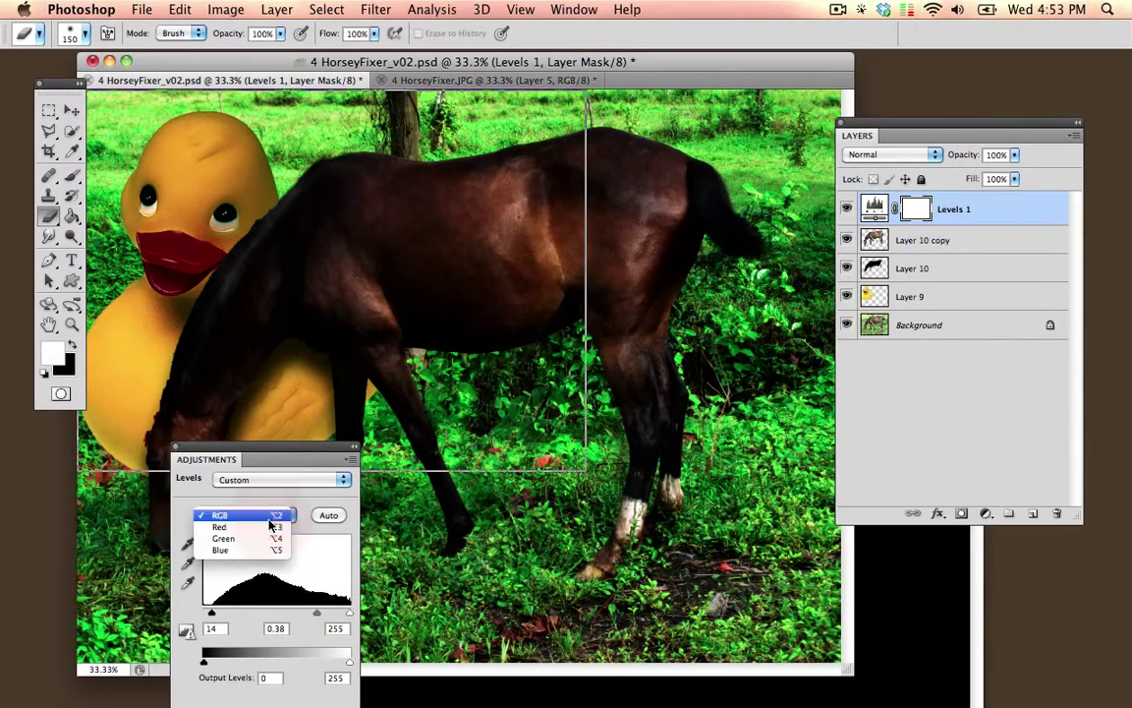
pyautogui.click(270, 521)
pyautogui.click(268, 520)
pyautogui.click(265, 527)
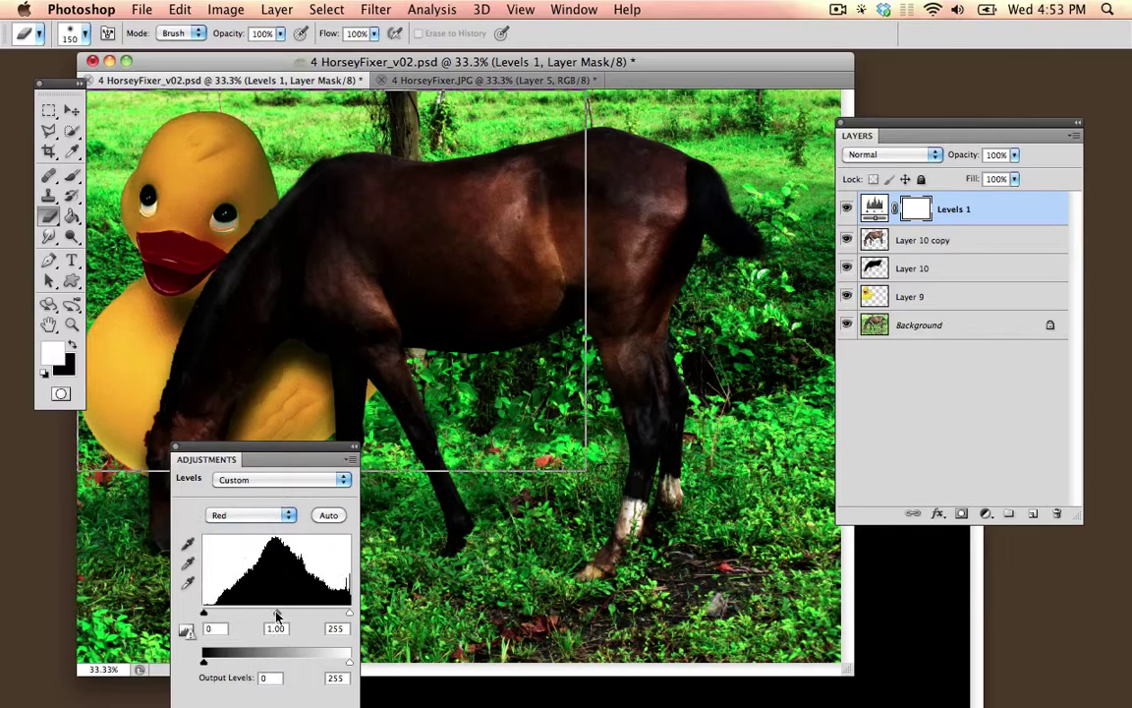
pyautogui.moveTo(276, 615)
pyautogui.mouseDown()
pyautogui.moveTo(311, 614)
pyautogui.moveTo(259, 612)
pyautogui.mouseUp()
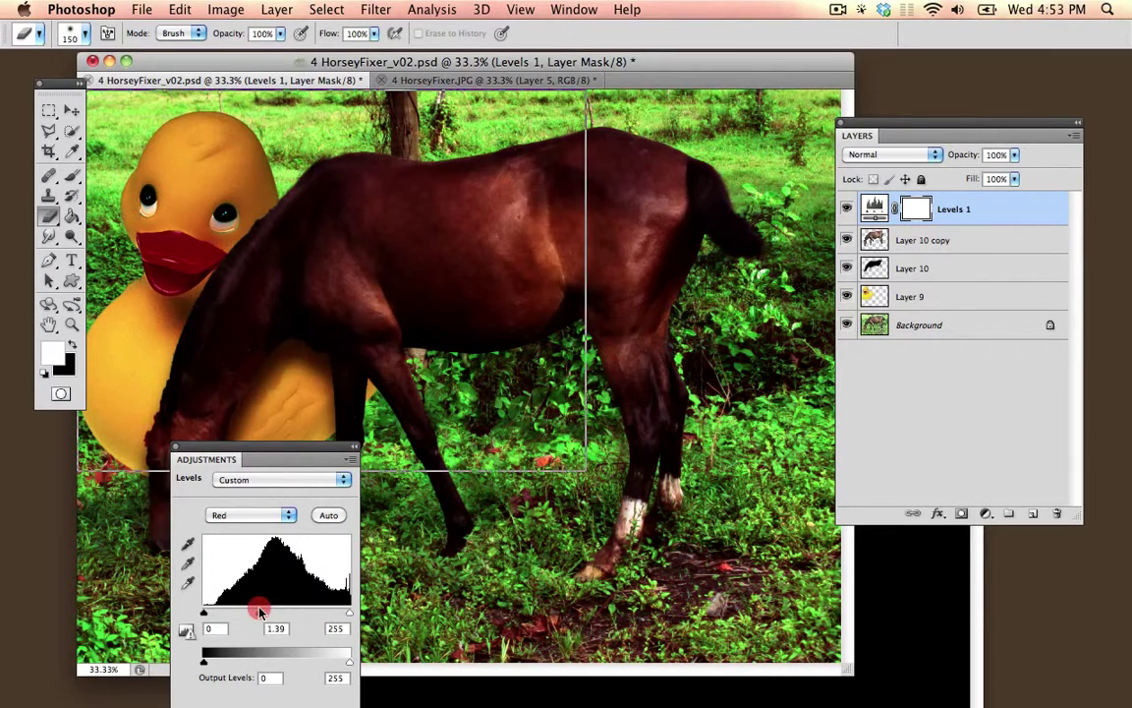
pyautogui.click(176, 448)
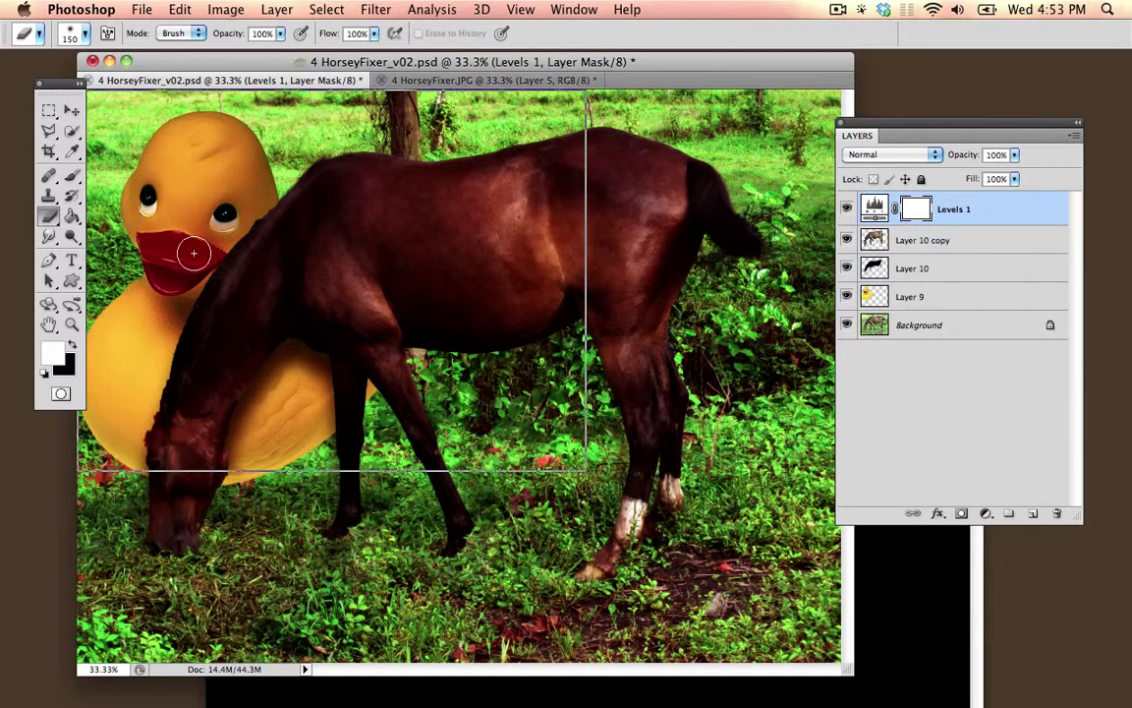
# Clear the Crop tool's fixed width and height and crop the image to the duck and the horse's front half.
pyautogui.click(48, 152)
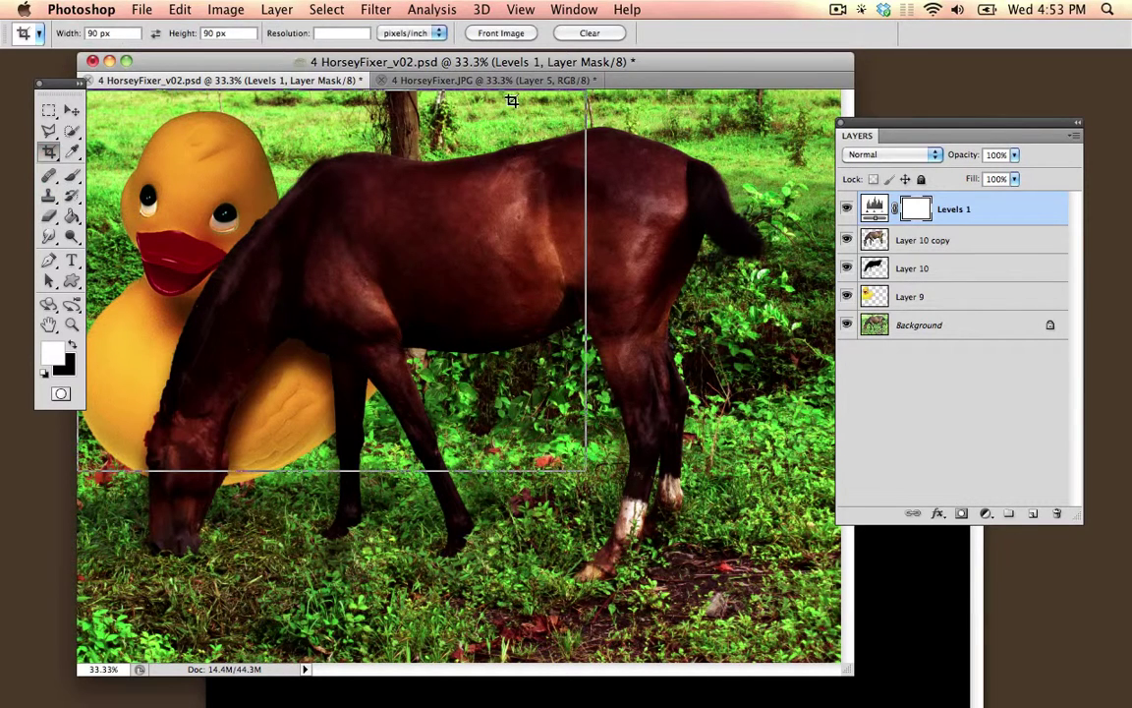
pyautogui.moveTo(512, 101); pyautogui.dragTo(91, 484)
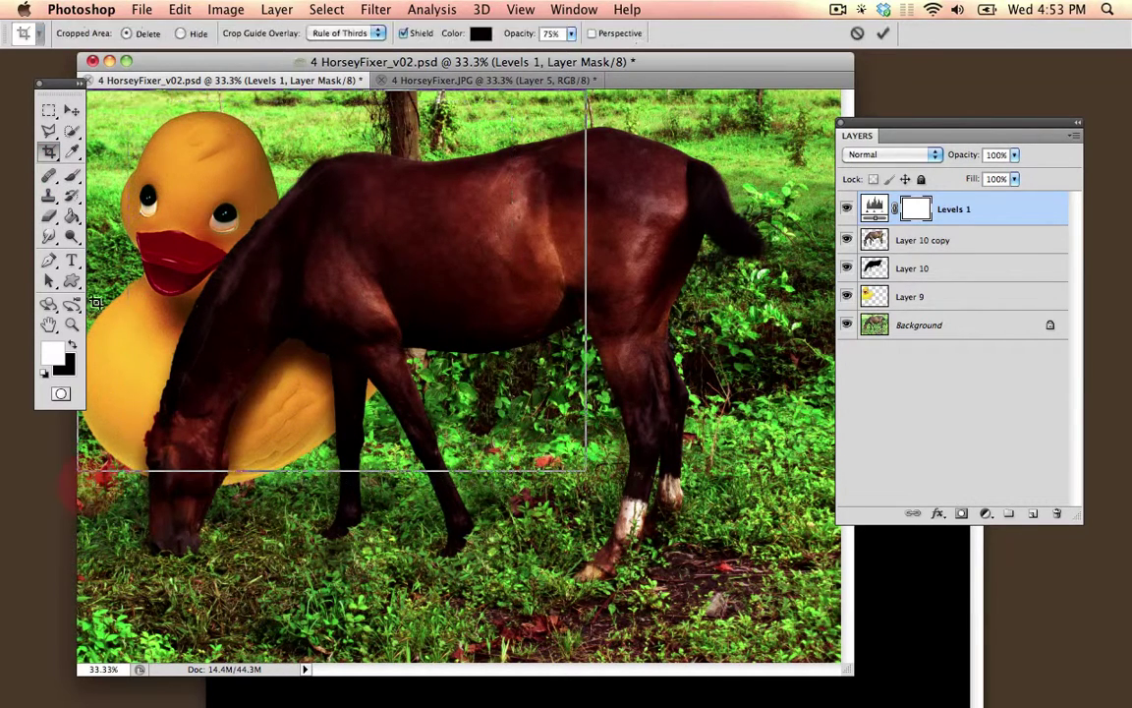
pyautogui.press('Escape')
pyautogui.click(98, 33)
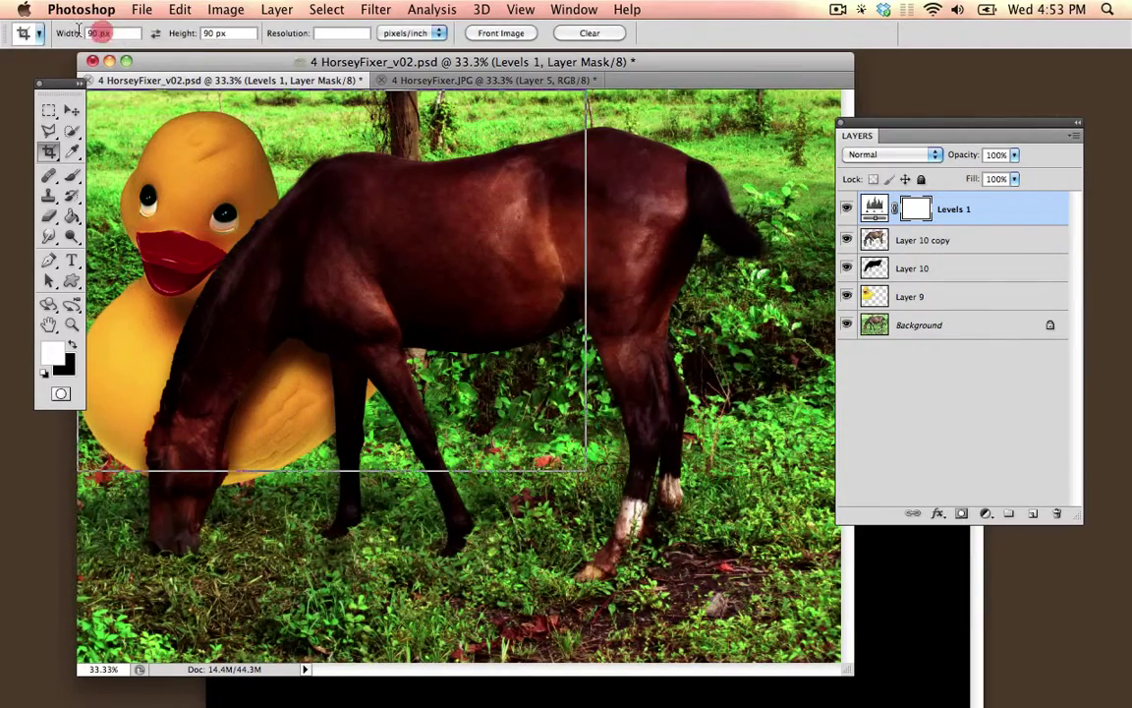
pyautogui.press('BackSpace')
pyautogui.press('Tab')
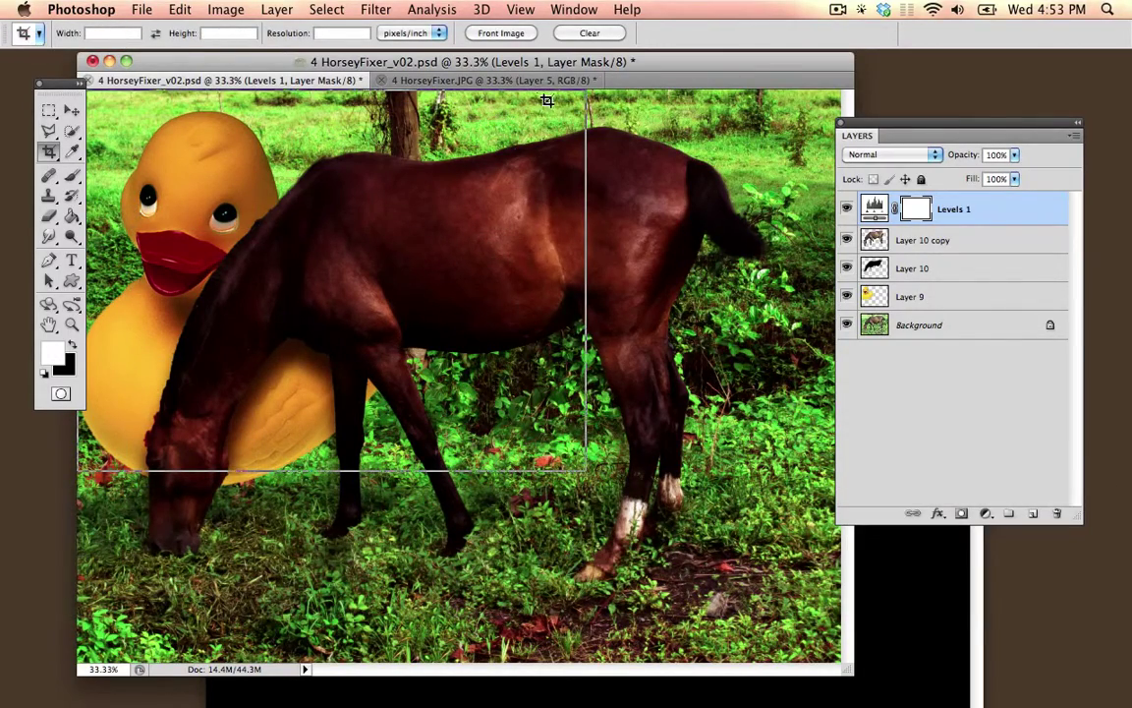
pyautogui.moveTo(546, 101); pyautogui.dragTo(64, 457)
pyautogui.press('Return')
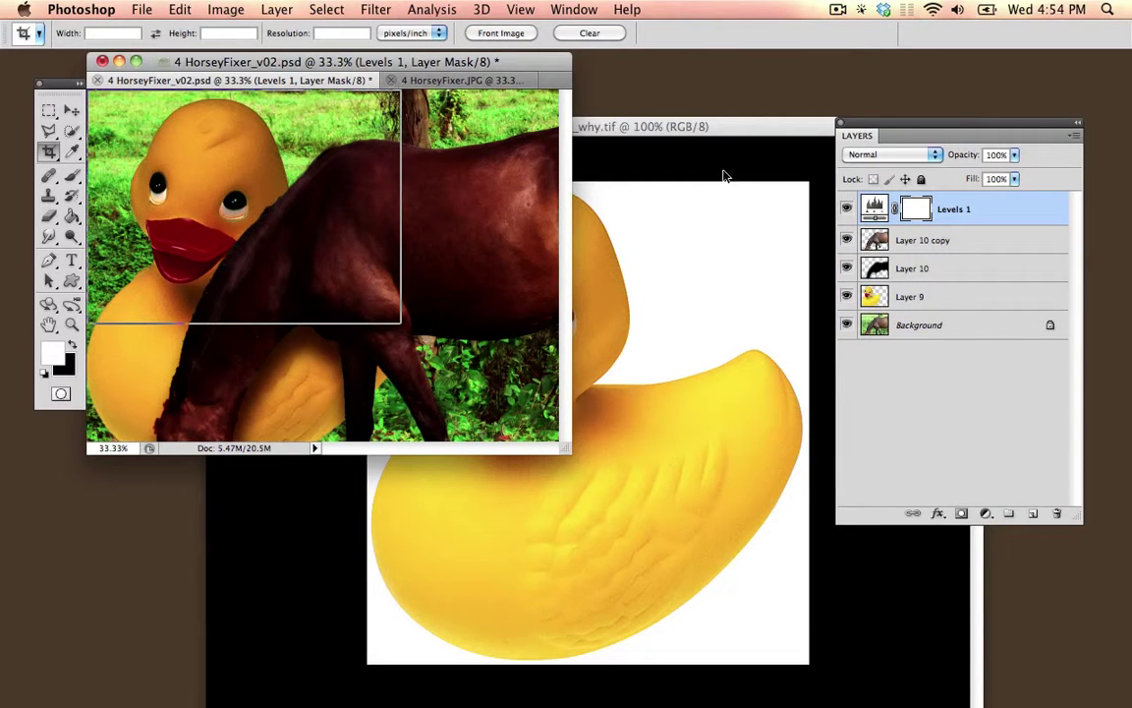
# Hide all the layers of the cropped composite, from the Levels adjustment down to the Background.
pyautogui.moveTo(847, 209); pyautogui.dragTo(846, 325)
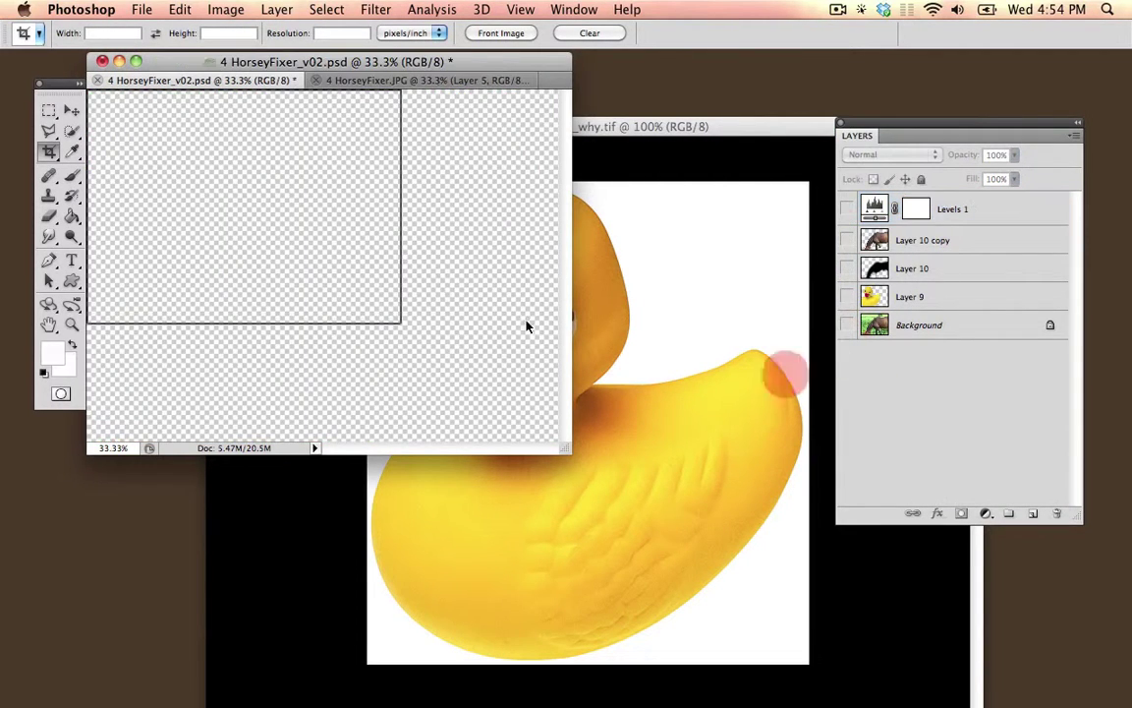
pyautogui.press('v')
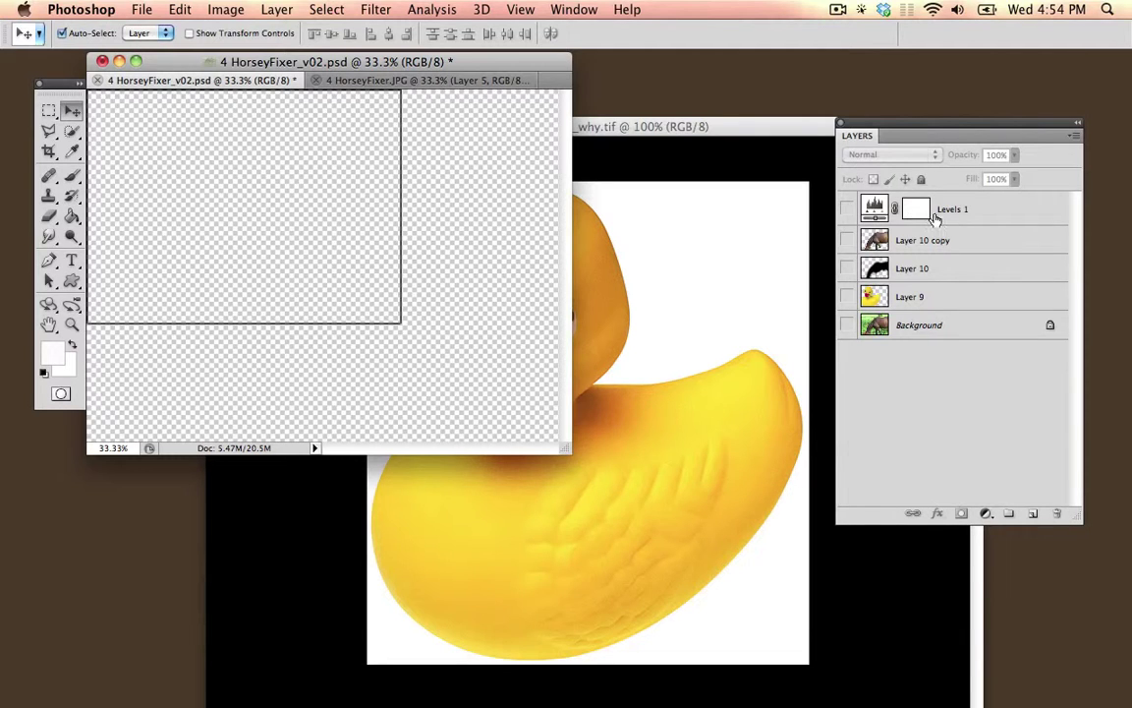
# Show all the layers again, from the Levels adjustment down to the Background, and reposition the composite's document window.
pyautogui.moveTo(848, 208); pyautogui.dragTo(846, 327)
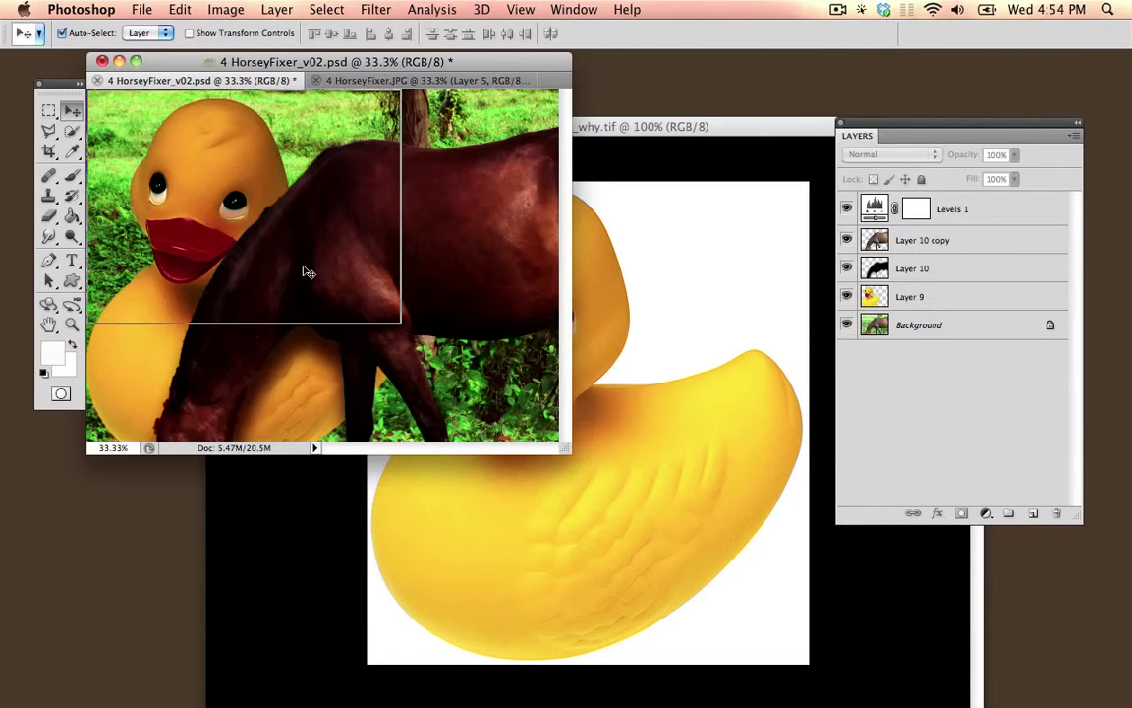
pyautogui.moveTo(348, 64); pyautogui.dragTo(418, 76)
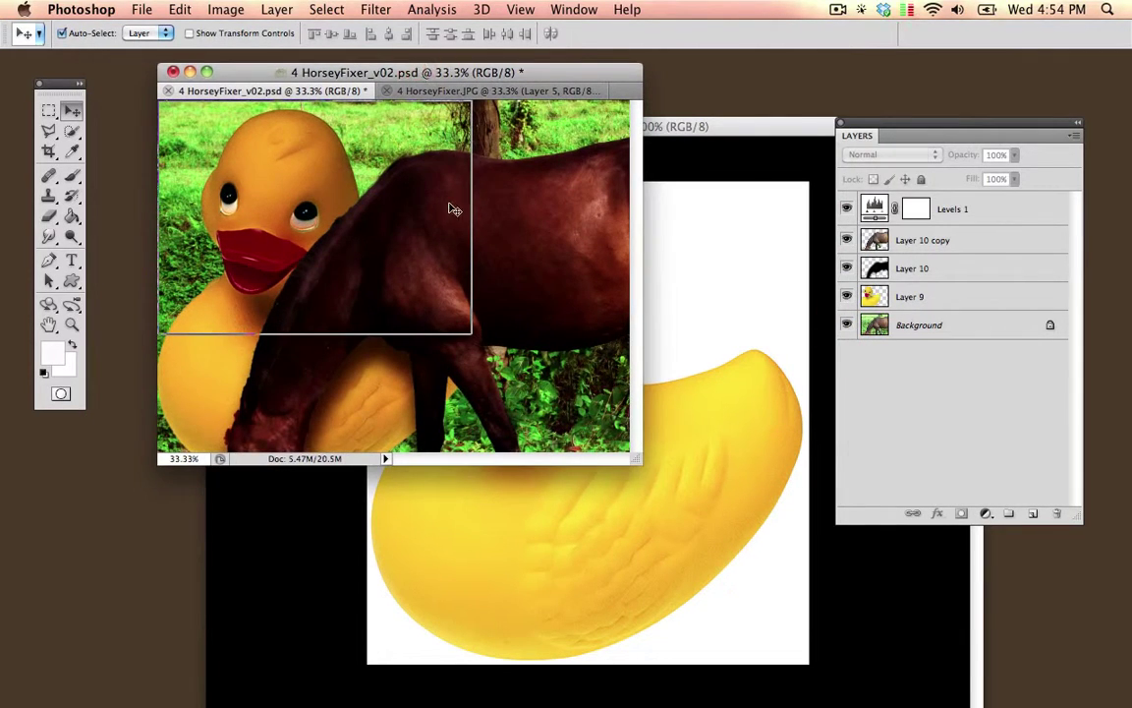
# Try the Save As settings for a TIFF copy of the composite with Layers turned off, and cancel without saving.
pyautogui.click(138, 10)
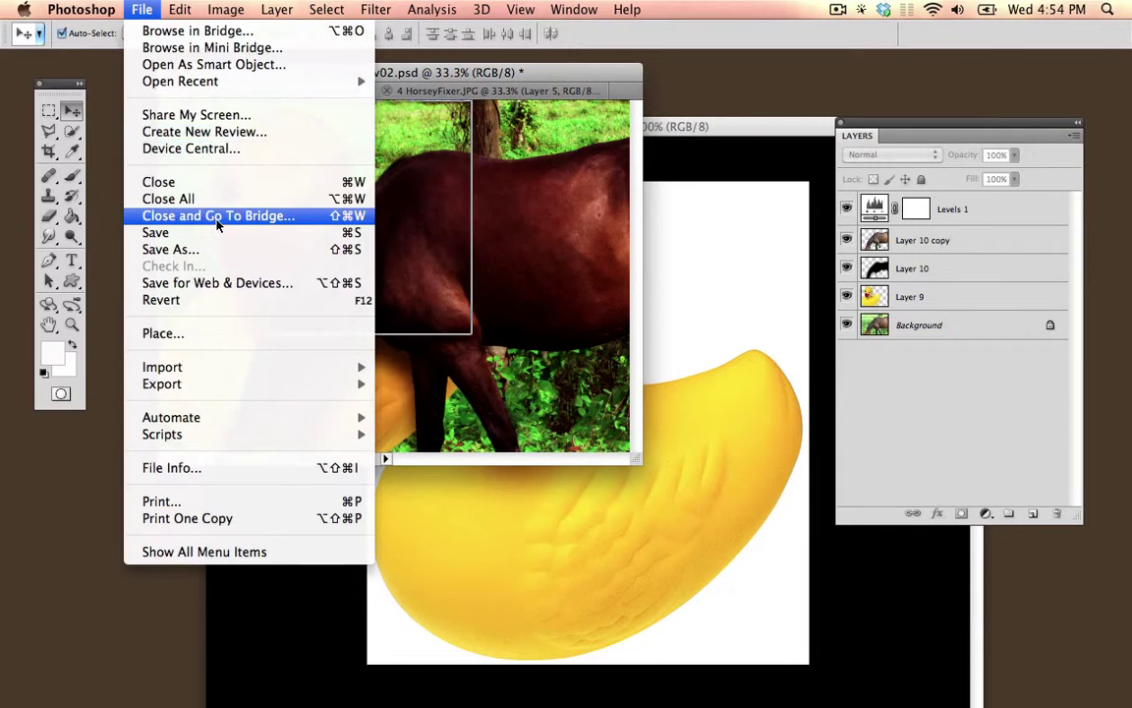
pyautogui.click(218, 248)
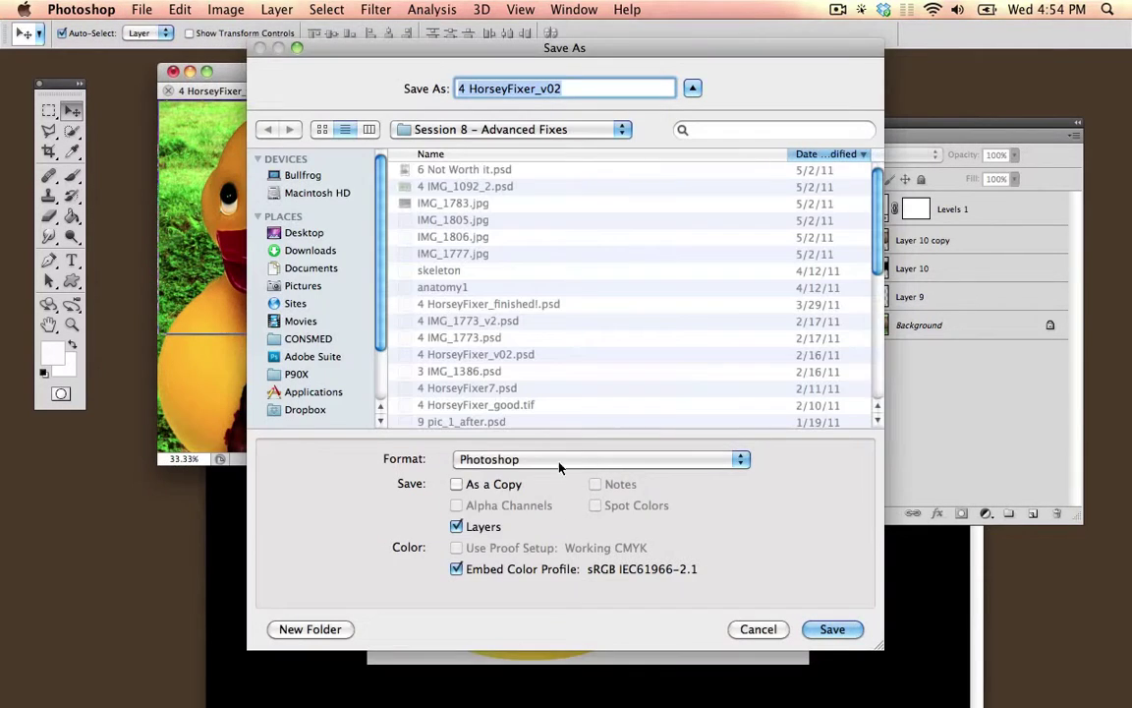
pyautogui.click(594, 459)
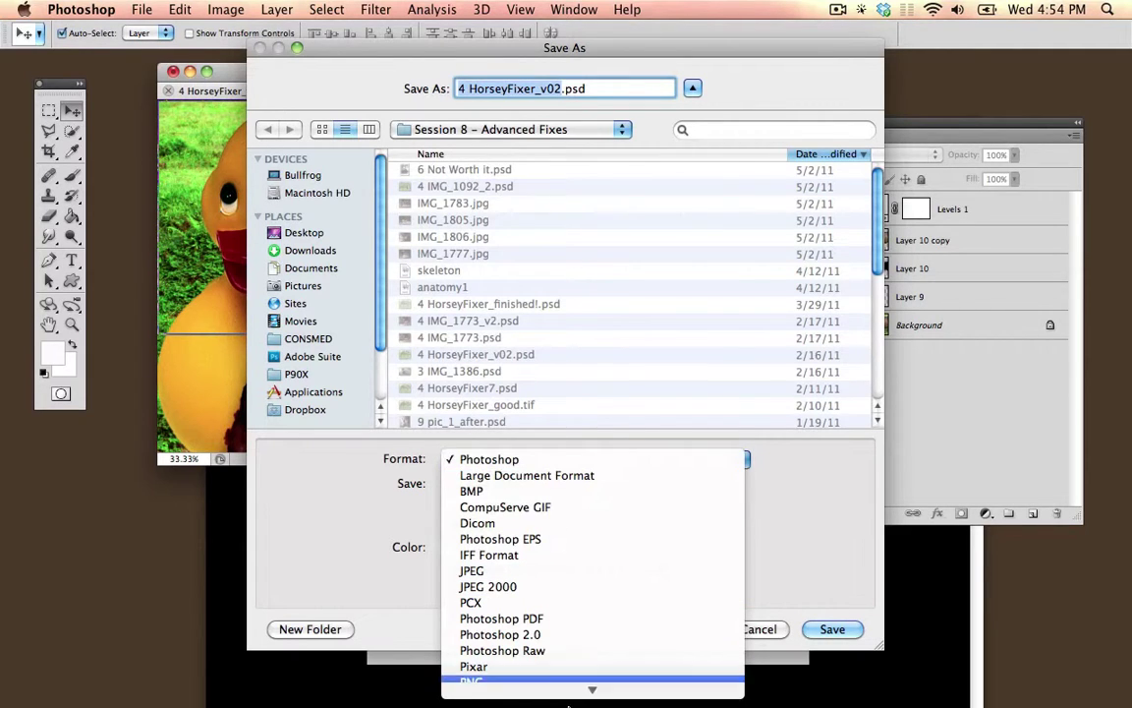
pyautogui.click(561, 645)
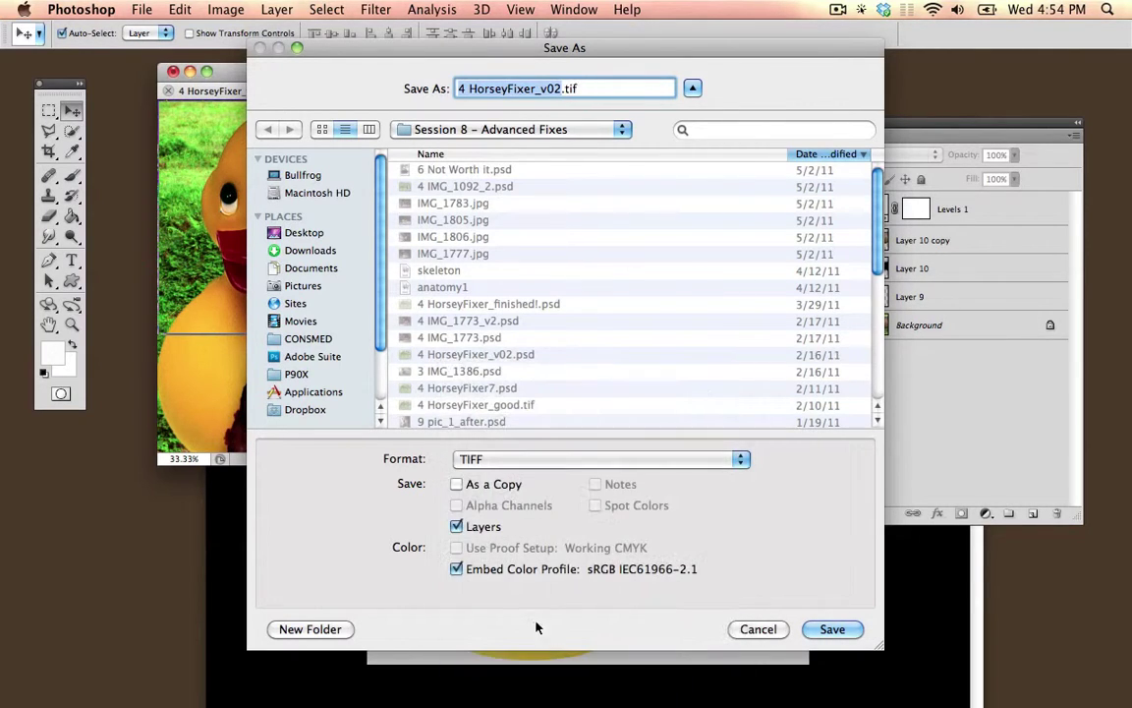
pyautogui.click(456, 525)
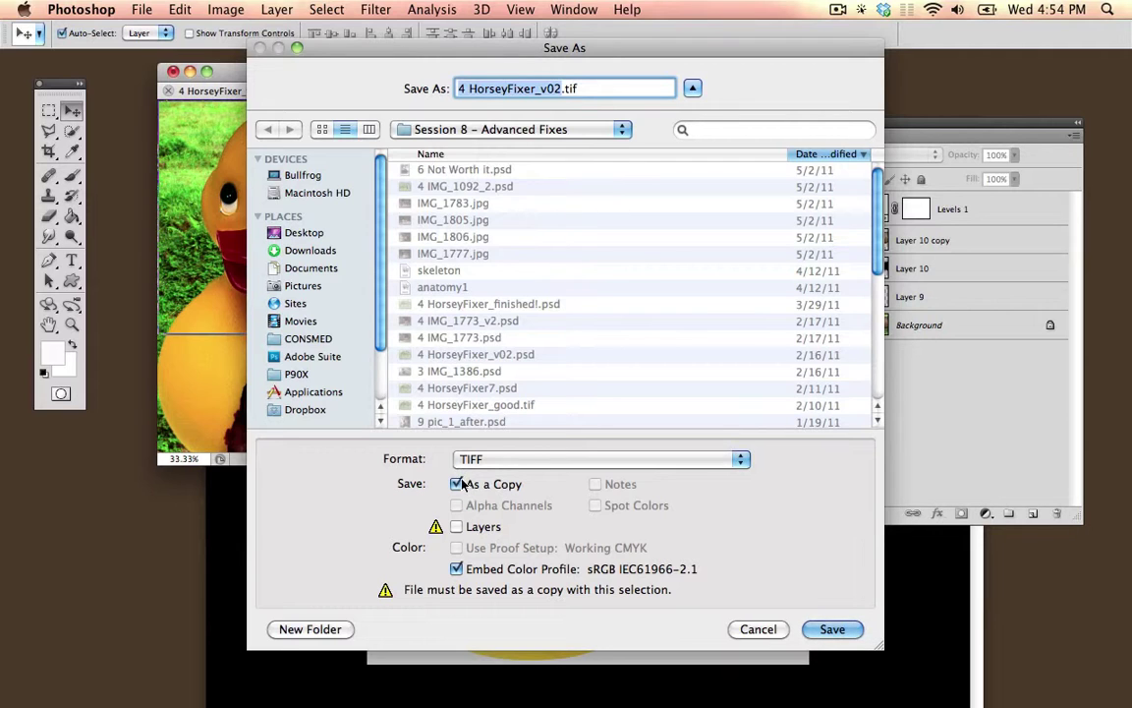
pyautogui.click(782, 631)
pyautogui.click(832, 12)
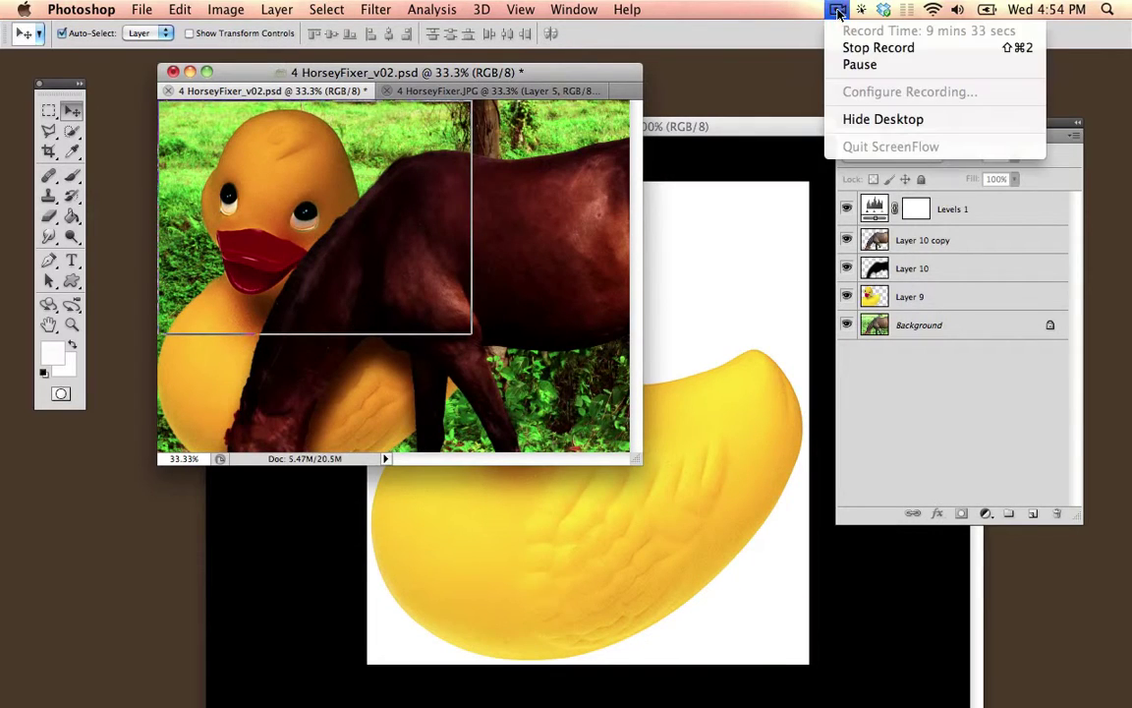
pyautogui.click(885, 116)
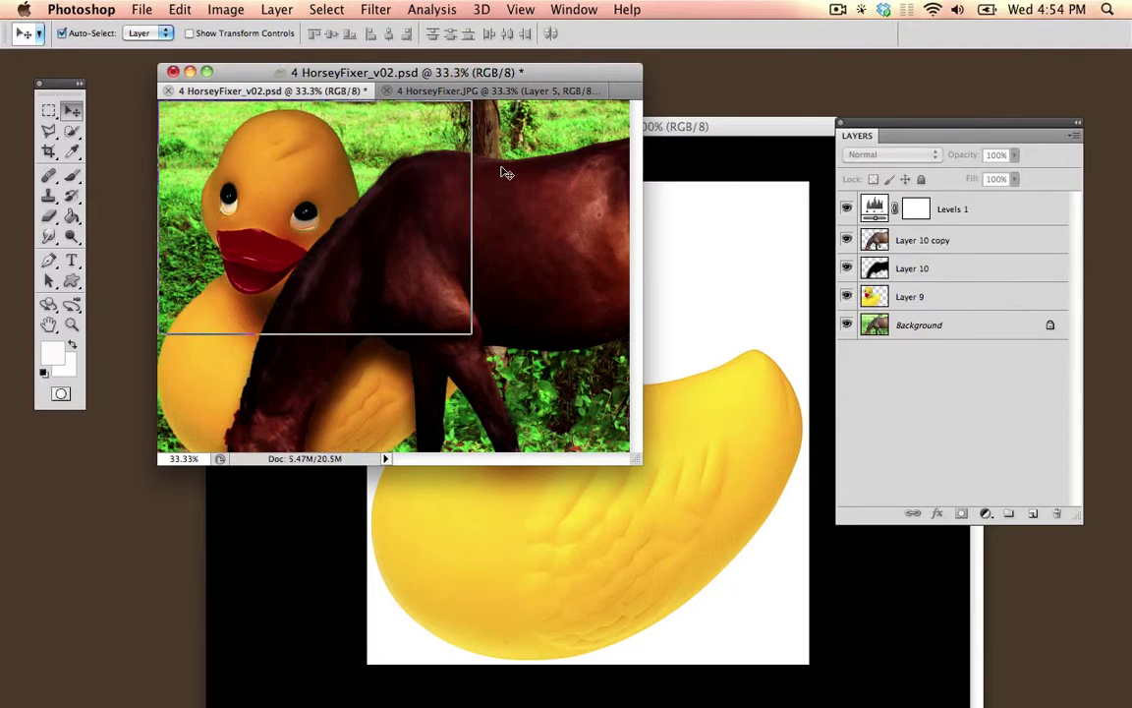